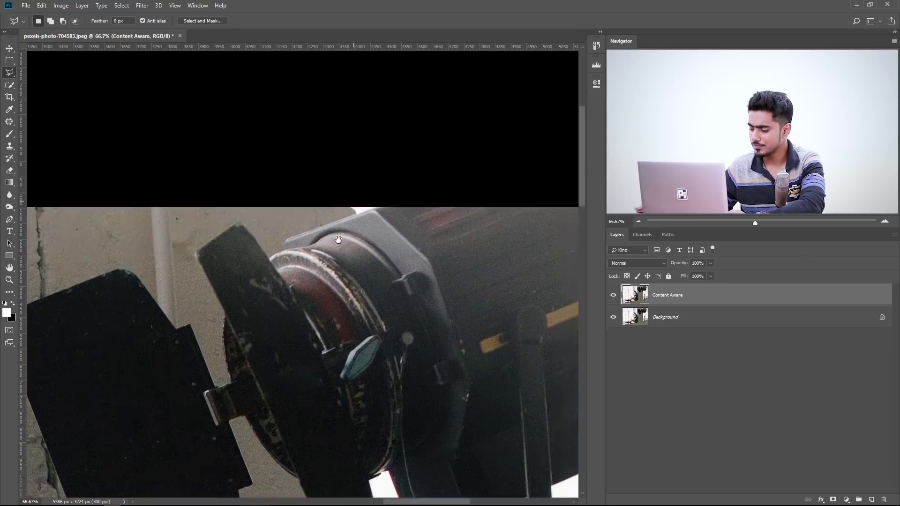
key("ctrl+plus")
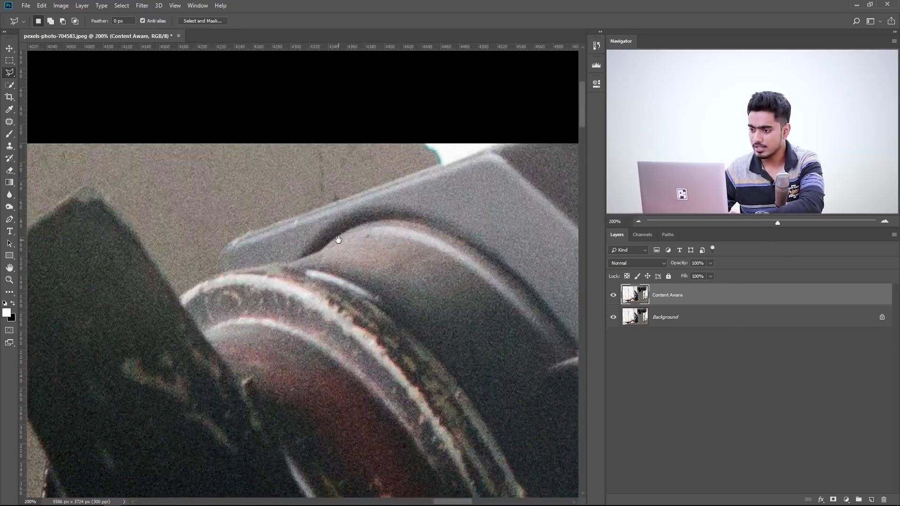
key("ctrl+plus")
left_click(425, 168)
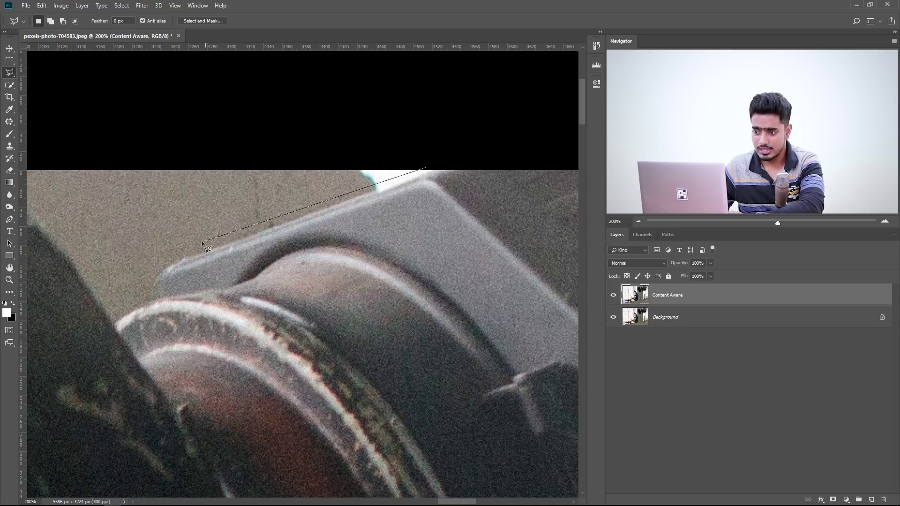
double_click(155, 277)
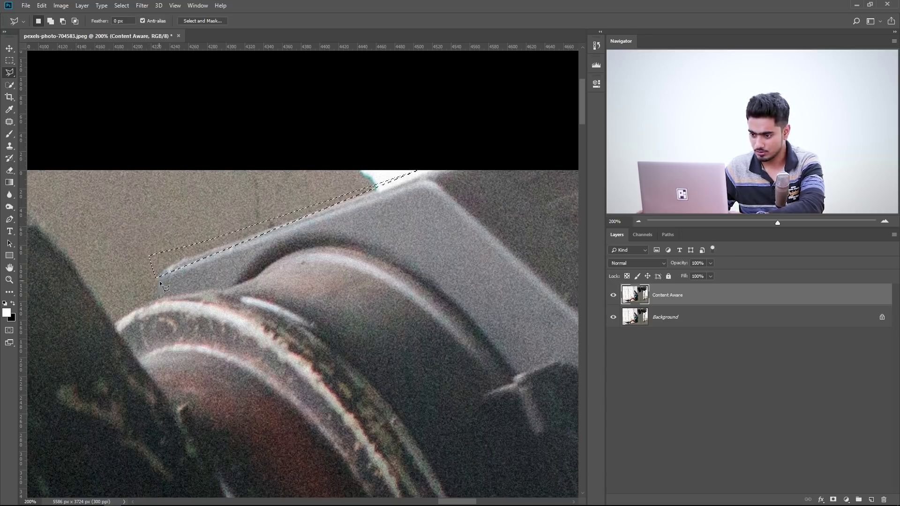
left_click_drag(7, 74, 37, 71)
left_click_drag(246, 196, 121, 266)
key("ctrl+d")
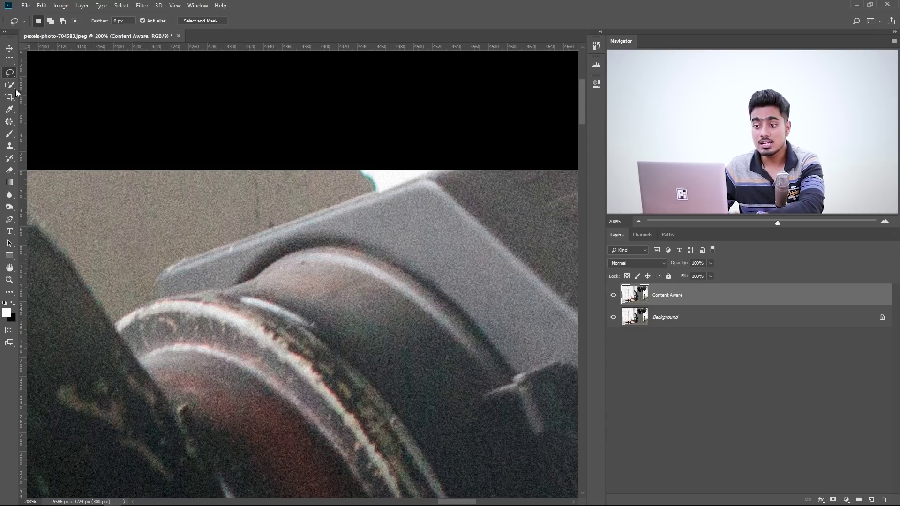
Step: Try to outline the studio light with the Polygonal Lasso, from the grey bracket at the photo's top edge around the upper barn-door flap
right_click(10, 73)
left_click(52, 82)
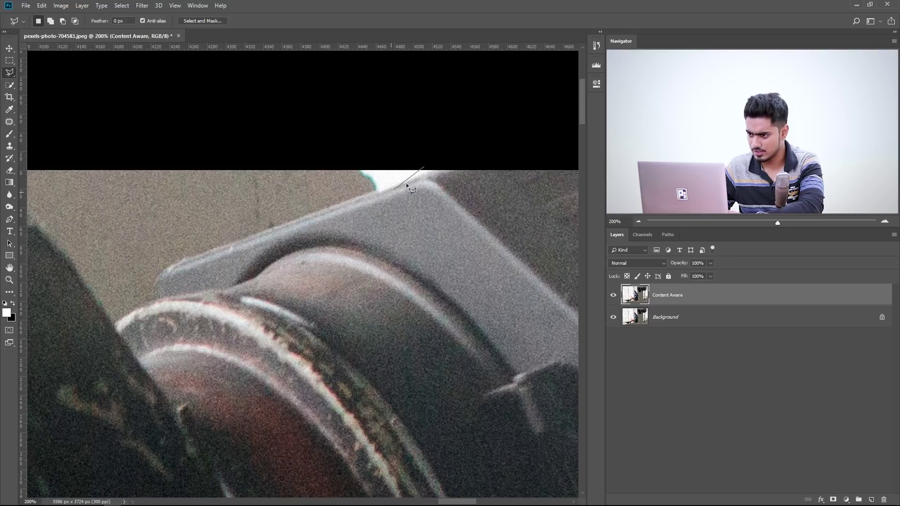
left_click(427, 166)
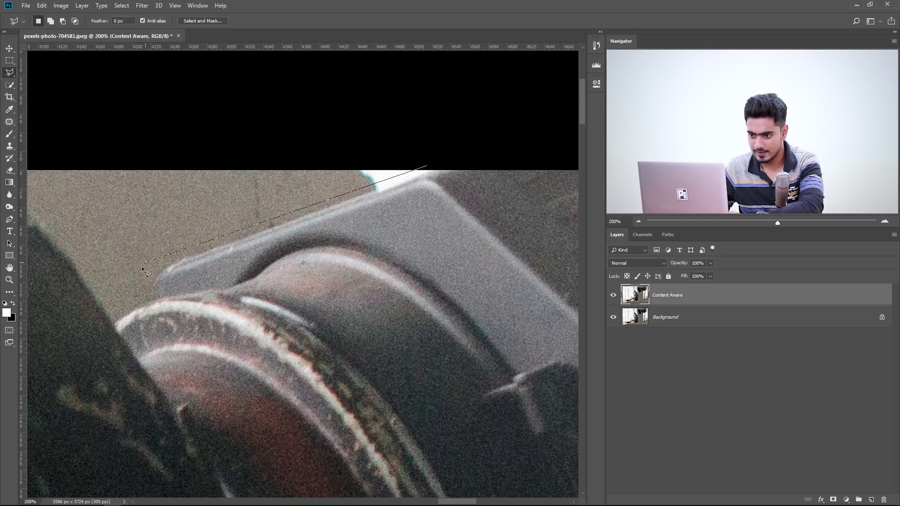
left_click(120, 306)
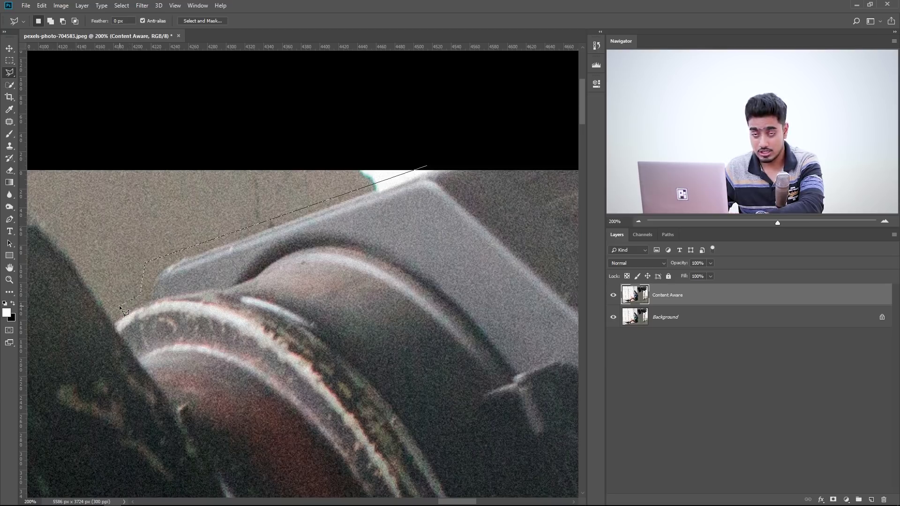
left_click_drag(127, 288, 322, 325)
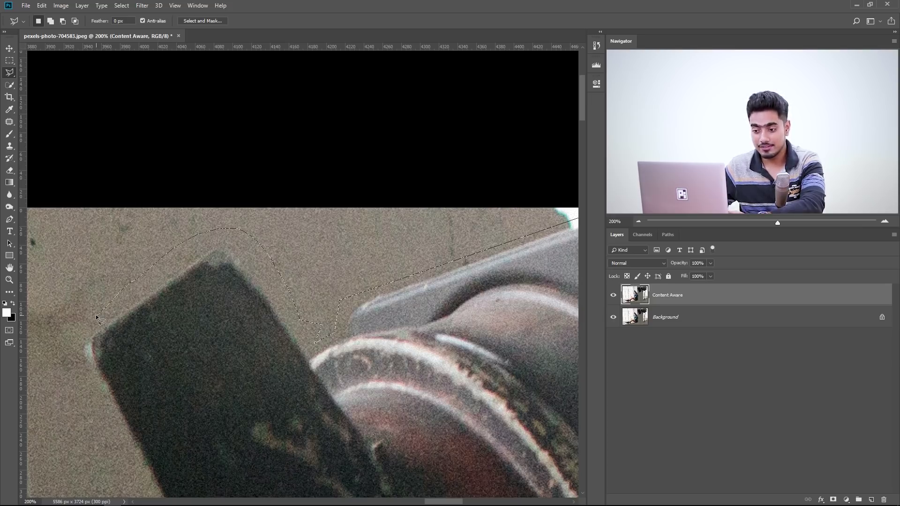
left_click_drag(95, 314, 60, 439)
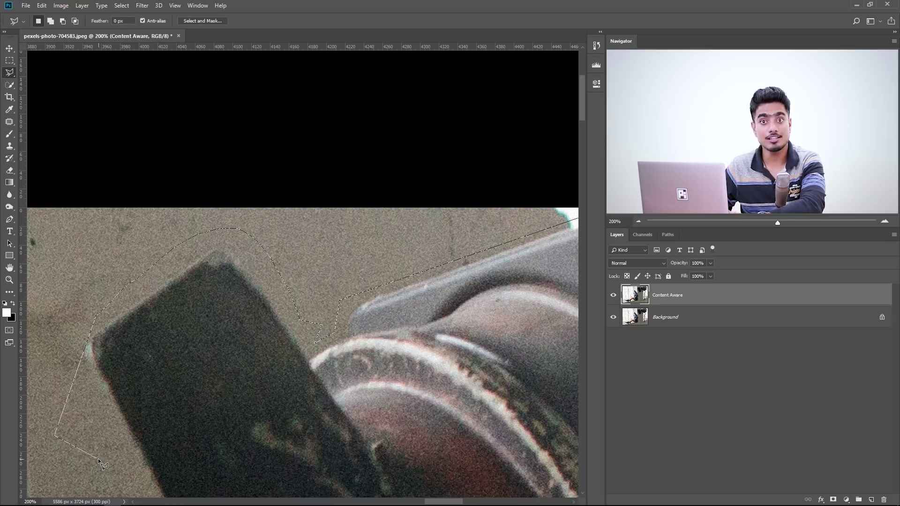
left_click_drag(98, 460, 141, 379)
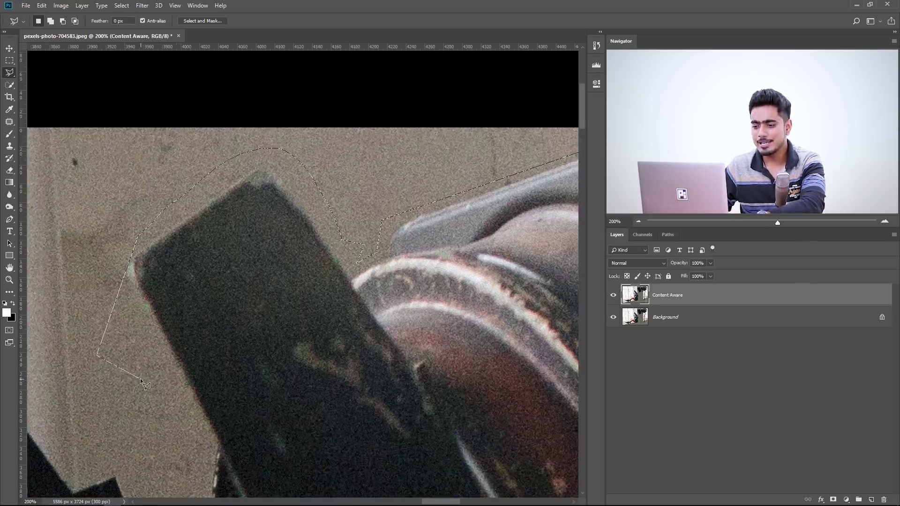
left_click(159, 309)
left_click(74, 413)
left_click(339, 319)
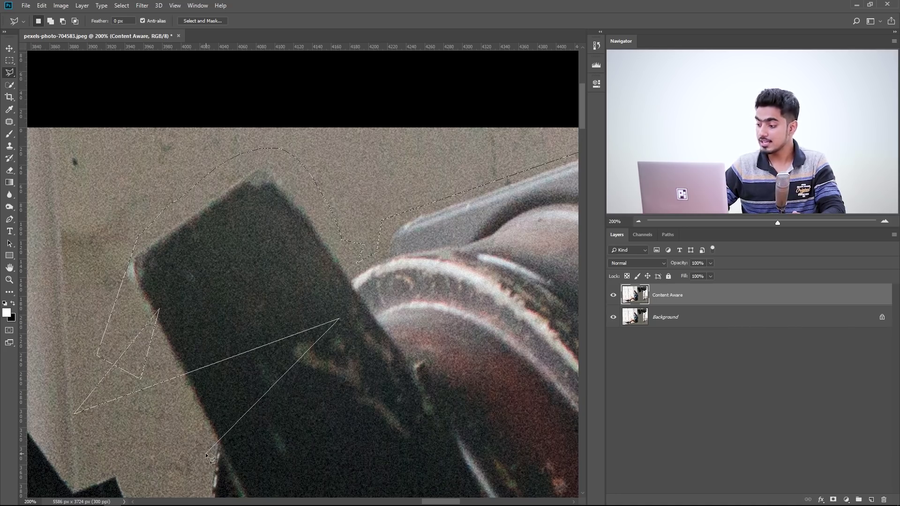
Step: Remove the stray anchor points beside the barn-door flap and discard the trial selection
key("BackSpace")
key("BackSpace")
key("BackSpace")
key("BackSpace")
key("BackSpace")
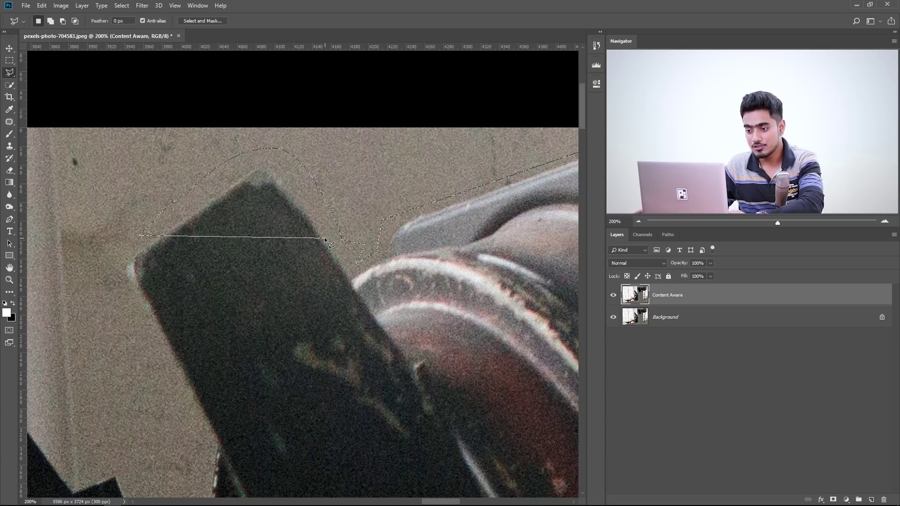
double_click(302, 296)
key("ctrl+d")
Step: Start a Polygonal Lasso outline at the photo's top edge, following the grey bracket to the tip of the upper barn-door flap
left_click_drag(497, 218, 285, 306)
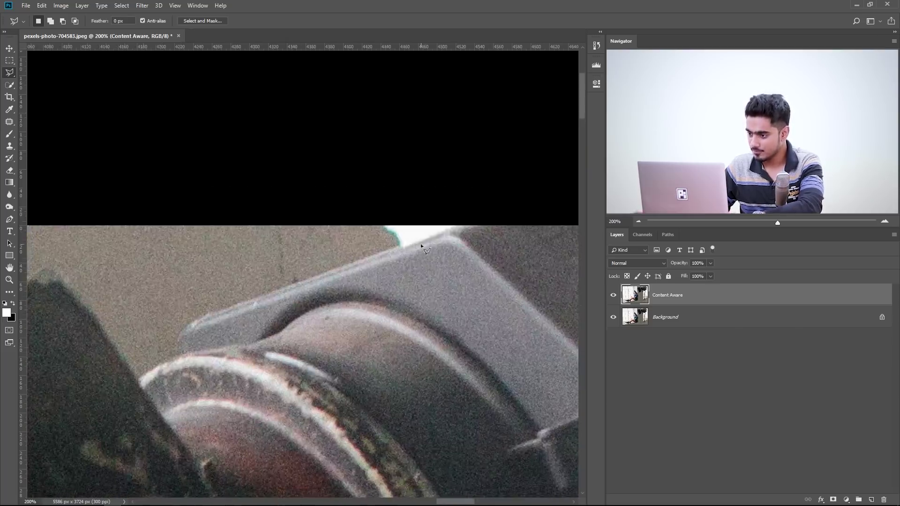
left_click(451, 223)
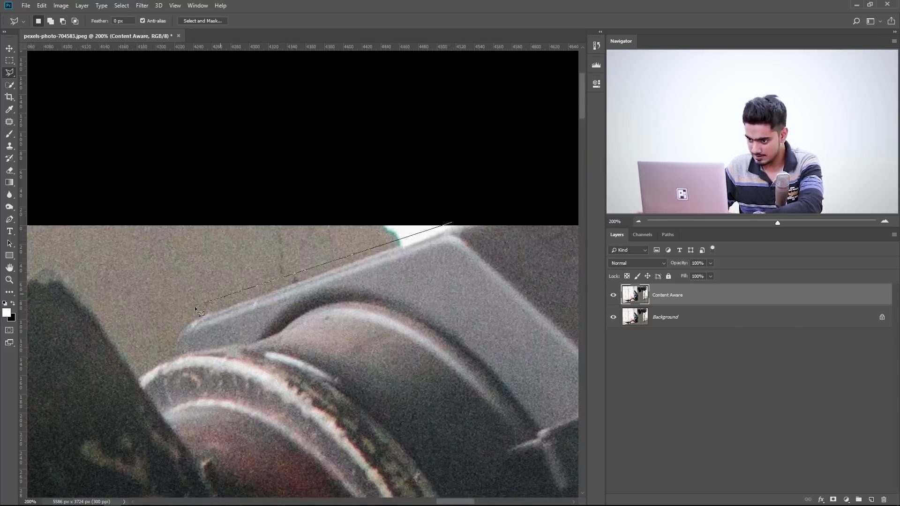
left_click(170, 317)
left_click(165, 349)
left_click(137, 362)
left_click(54, 247)
Step: Continue the outline around the upper flap's outer corner and down its left edge to the lens rim
left_click_drag(50, 273, 247, 165)
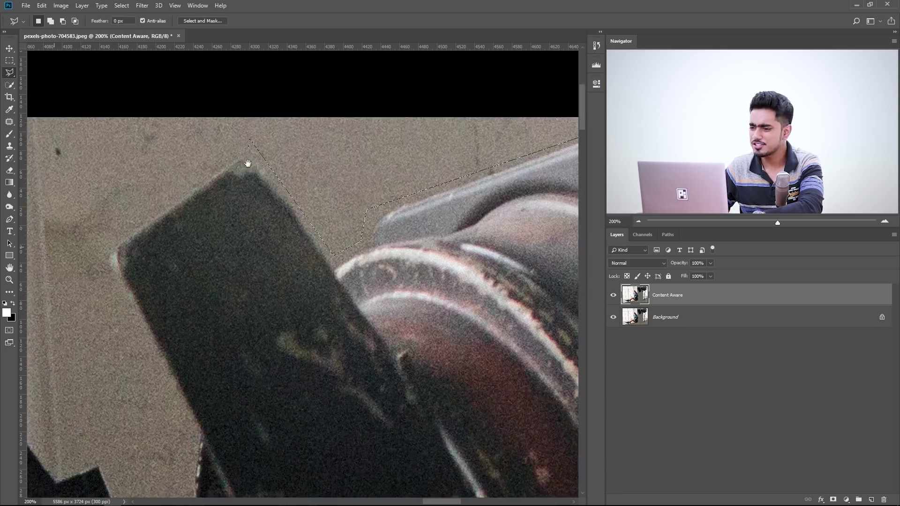
left_click(248, 164)
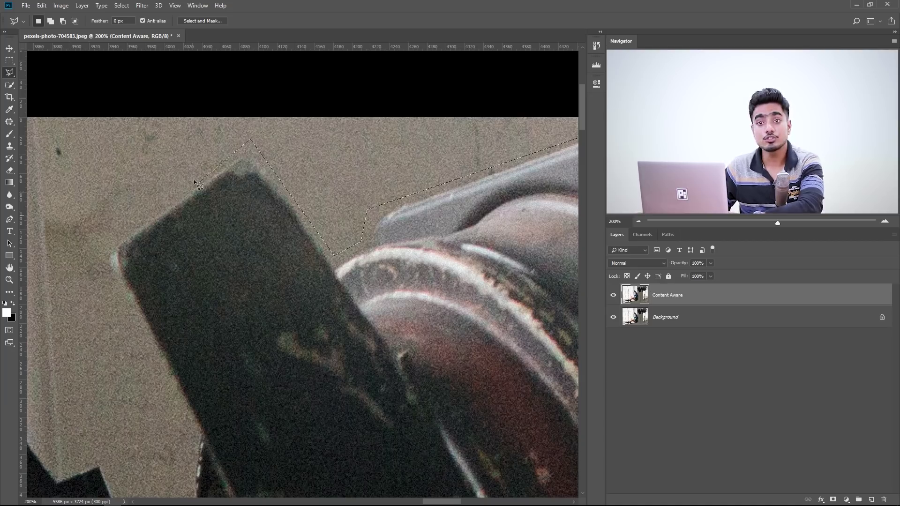
left_click(118, 202)
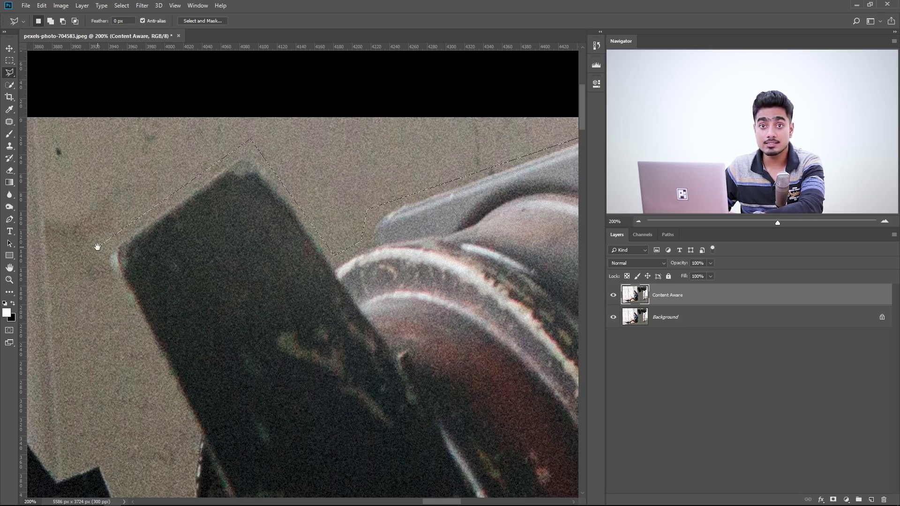
left_click_drag(99, 250, 177, 151)
left_click_drag(184, 272, 191, 214)
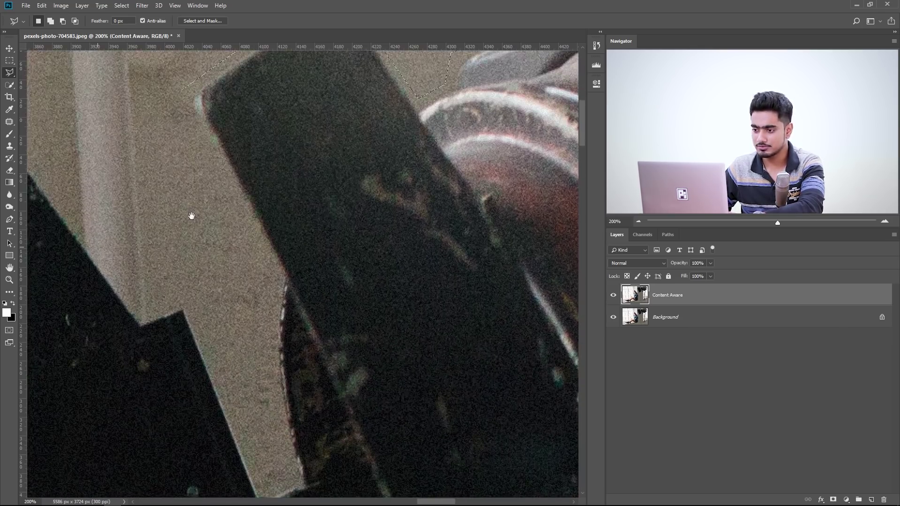
left_click(277, 278)
Step: Trace the wall gap between the lens rim and the large left flap, past the flap's notch and up its slanted edge
left_click(279, 413)
left_click(291, 473)
left_click(264, 491)
left_click(188, 288)
left_click(146, 308)
left_click_drag(42, 160, 244, 321)
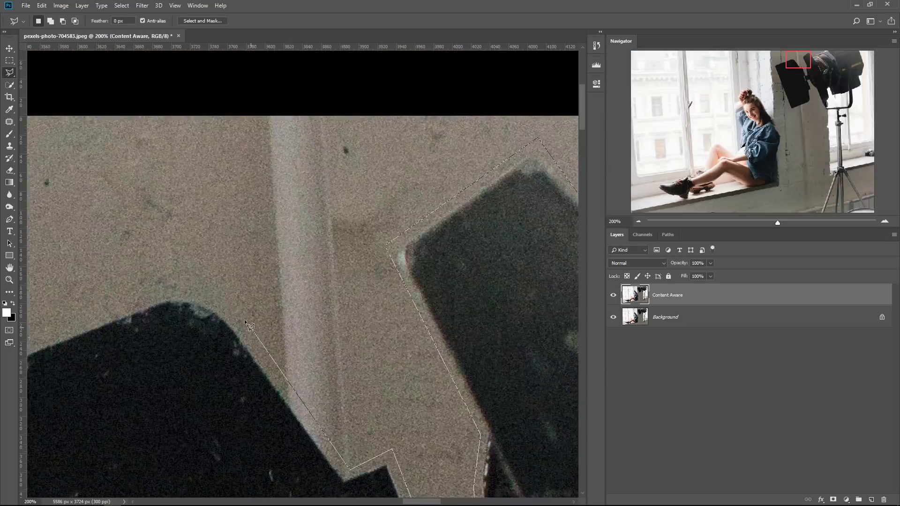
Step: Extend the outline around the large left flap's upper corner and along its outer edge
left_click(220, 296)
left_click_drag(122, 296, 413, 178)
left_click_drag(72, 307, 218, 117)
left_click(217, 120)
left_click_drag(338, 469, 239, 134)
left_click(360, 483)
left_click(373, 491)
mouse_move(389, 488)
left_mouse_down()
mouse_move(335, 339)
mouse_move(35, 377)
left_mouse_up()
Step: Trace the large left flap's lower edge and its right side up past the notch toward the hinge
left_click(412, 193)
left_click_drag(411, 193, 357, 478)
left_click(370, 417)
left_click(343, 260)
left_click(387, 238)
left_click_drag(387, 237, 418, 365)
left_click(401, 278)
key("BackSpace")
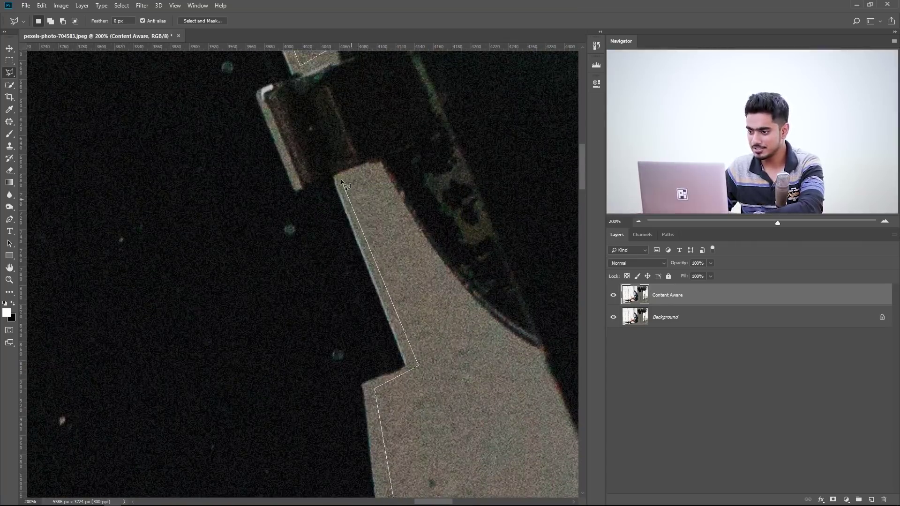
Step: Outline the top of the wall gap below the hinge and continue down the lens rim and lower flap's edge
left_click(372, 170)
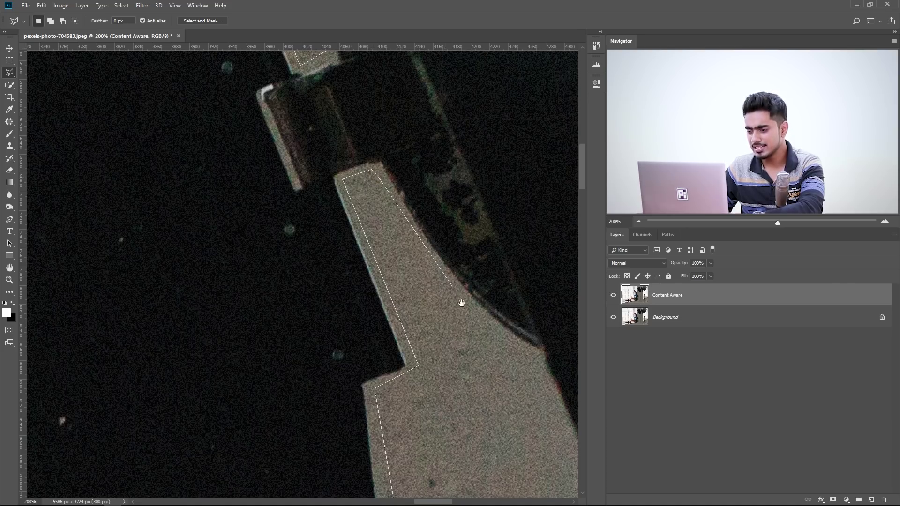
left_click_drag(462, 302, 384, 246)
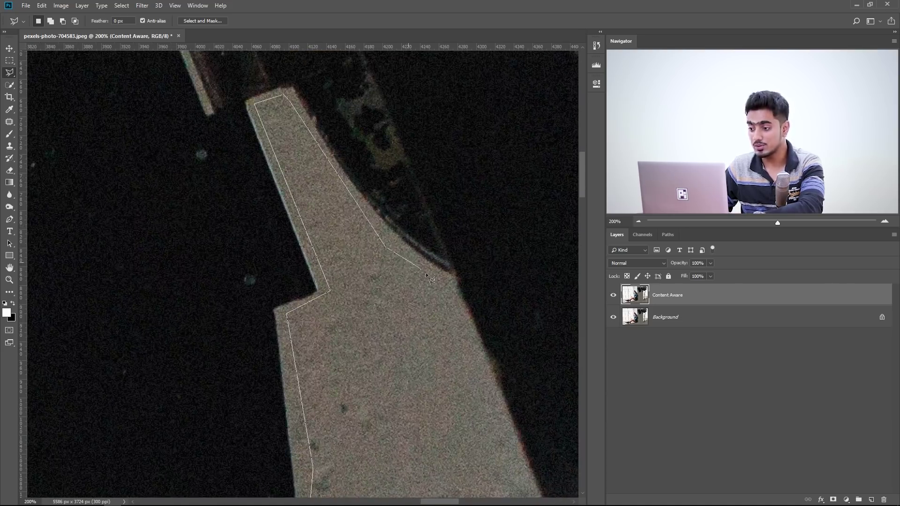
left_click(447, 280)
left_click_drag(452, 308, 354, 150)
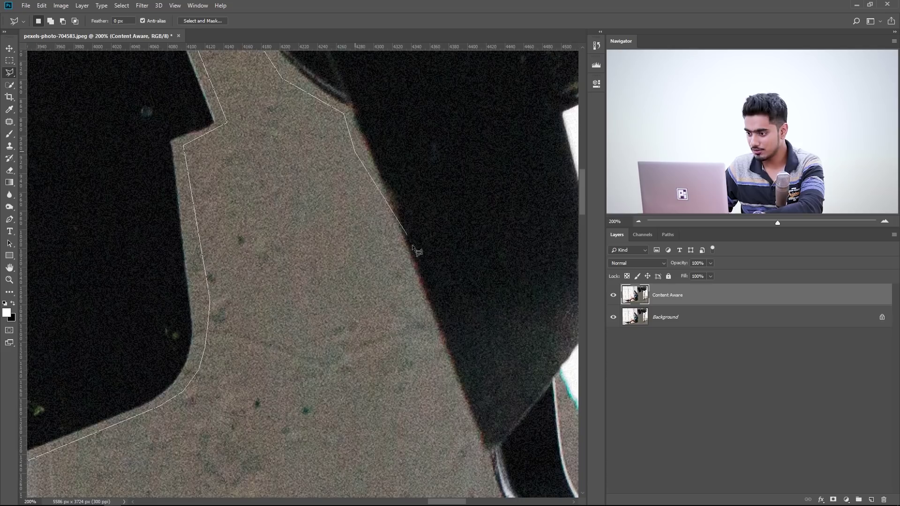
left_click(474, 454)
left_click_drag(474, 454, 422, 232)
Step: Trace the left side of the light stand's upper stem from below the curved yoke to the clamp
left_click(337, 150)
left_click(339, 182)
left_click(357, 297)
left_click(361, 368)
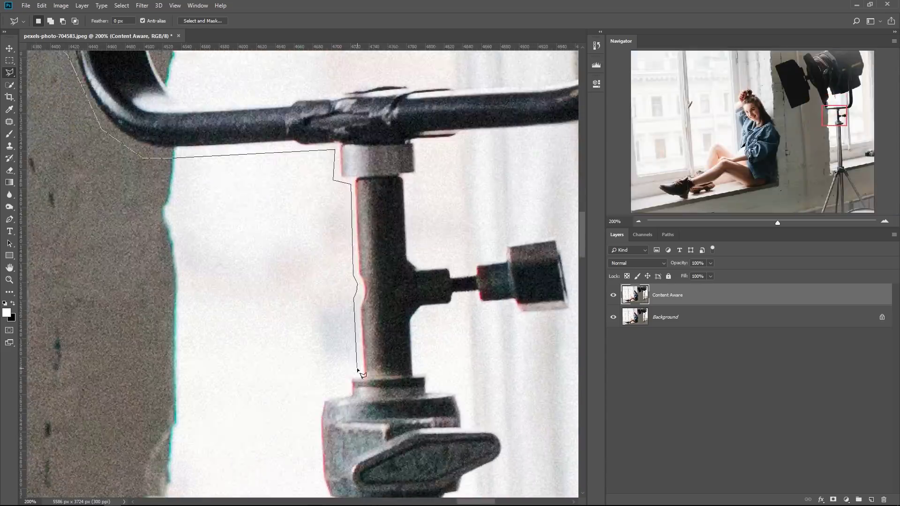
left_click(358, 146)
left_click(356, 210)
left_click(362, 248)
left_click(369, 260)
Step: Continue the outline down the stand's left side, around the tripod collar to the left leg joint
left_click_drag(391, 436, 370, 84)
left_click_drag(376, 412, 372, 141)
left_click(352, 151)
left_click(355, 221)
left_click(304, 275)
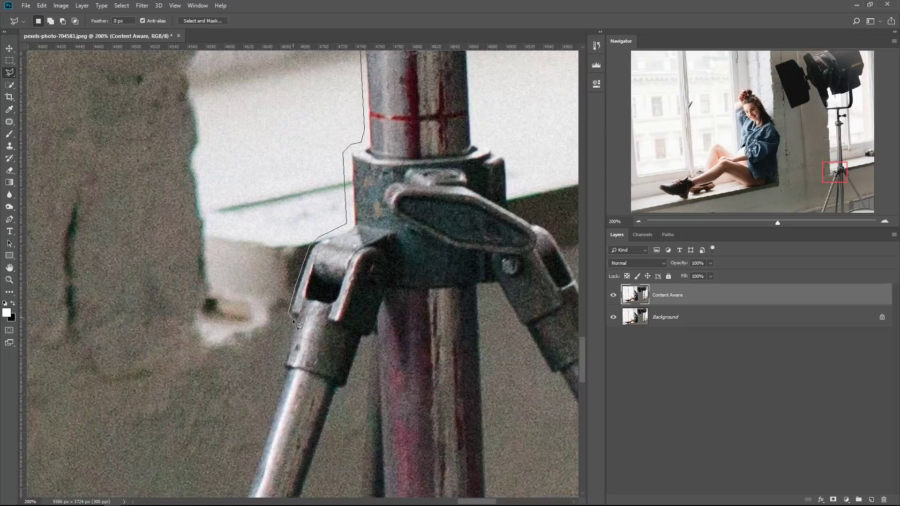
Step: Outline the left tripod leg down past the photo's bottom edge and back up its inner side
left_click_drag(293, 314, 362, 72)
left_click(365, 85)
left_click(352, 125)
left_click_drag(262, 445, 342, 155)
left_click(238, 343)
left_click(278, 356)
left_click_drag(323, 108, 174, 435)
left_click_drag(263, 279, 227, 336)
left_click_drag(206, 450, 328, 94)
mouse_move(206, 450)
left_mouse_down()
mouse_move(326, 94)
mouse_move(169, 441)
left_mouse_up()
Step: Outline the rear tripod leg down past the photo's bottom edge and back up its right side
left_click(207, 342)
left_click(302, 143)
left_click_drag(291, 421, 305, 155)
left_click_drag(291, 421, 305, 154)
left_click(275, 435)
left_click(322, 419)
mouse_move(340, 132)
left_mouse_down()
mouse_move(336, 349)
mouse_move(353, 290)
left_mouse_up()
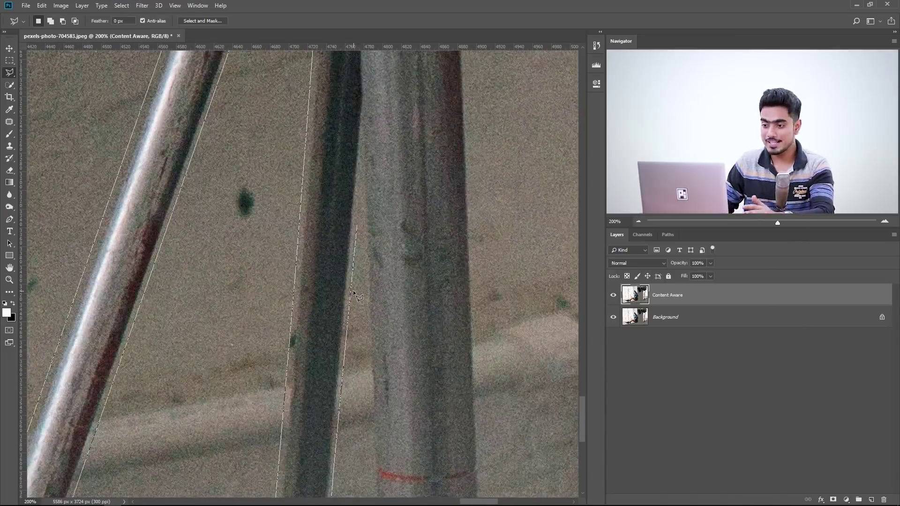
Step: Carry the outline around the foot of the central column below the photo and up its right side to the right leg joint
scroll(353, 290, "down", 5)
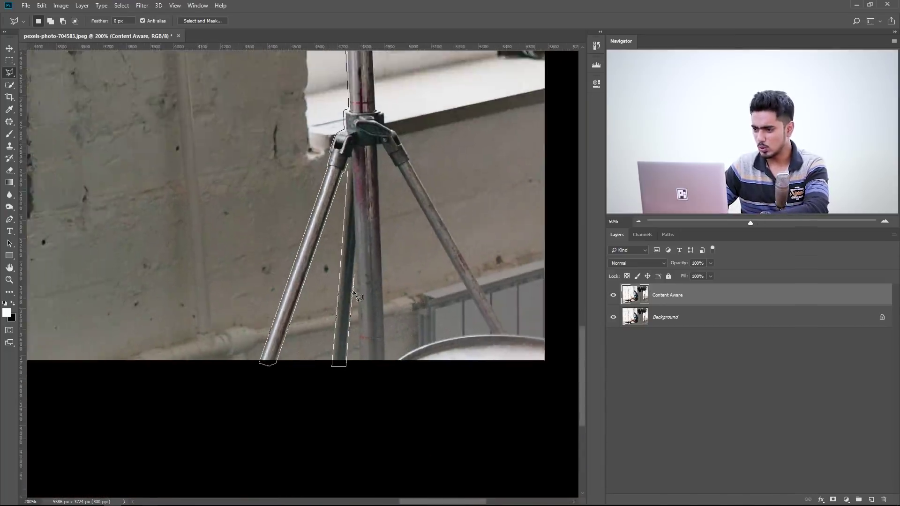
scroll(353, 290, "down", 1)
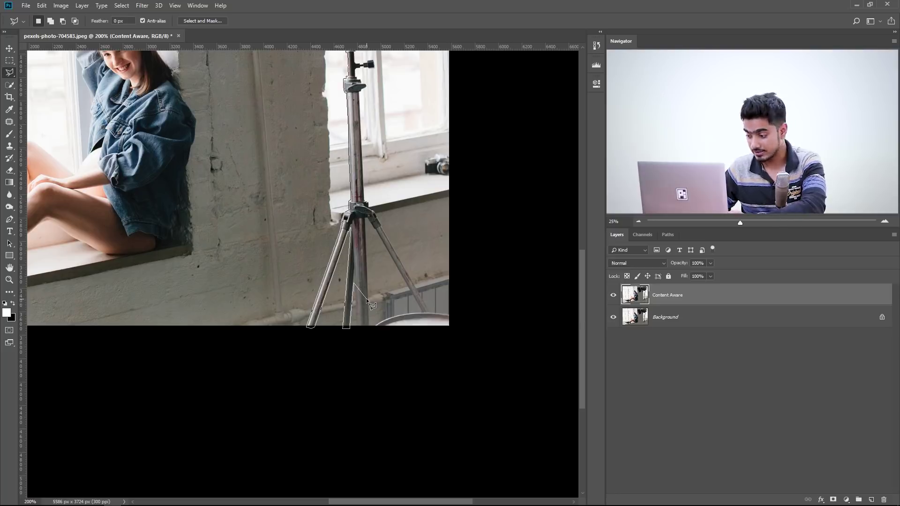
scroll(366, 298, "up", 5)
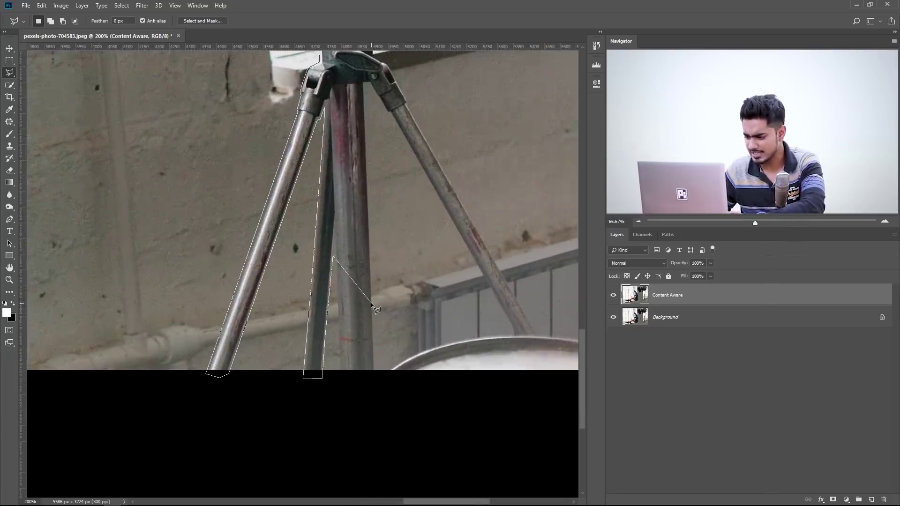
scroll(371, 303, "up", 3)
left_click_drag(328, 301, 336, 59)
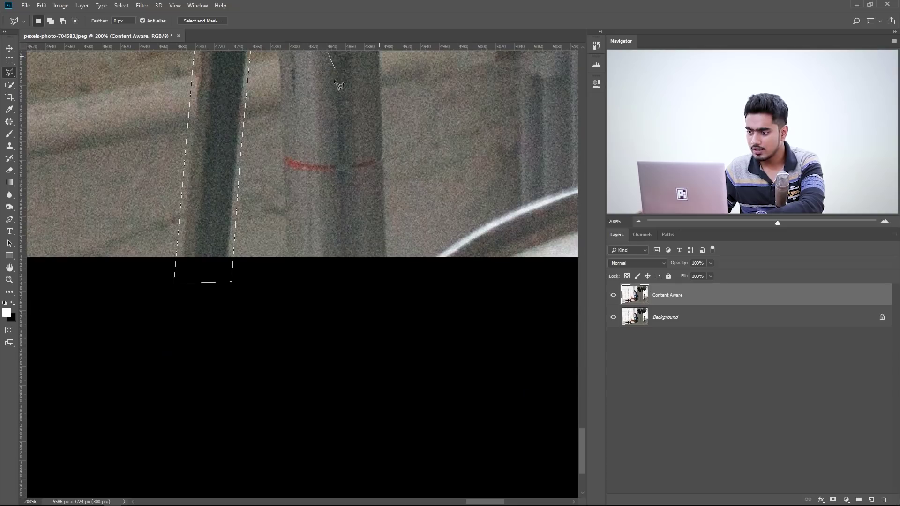
left_click(276, 270)
left_click(392, 266)
left_click_drag(415, 169, 300, 328)
left_click_drag(273, 223, 264, 434)
left_click(255, 412)
left_click_drag(246, 195, 240, 405)
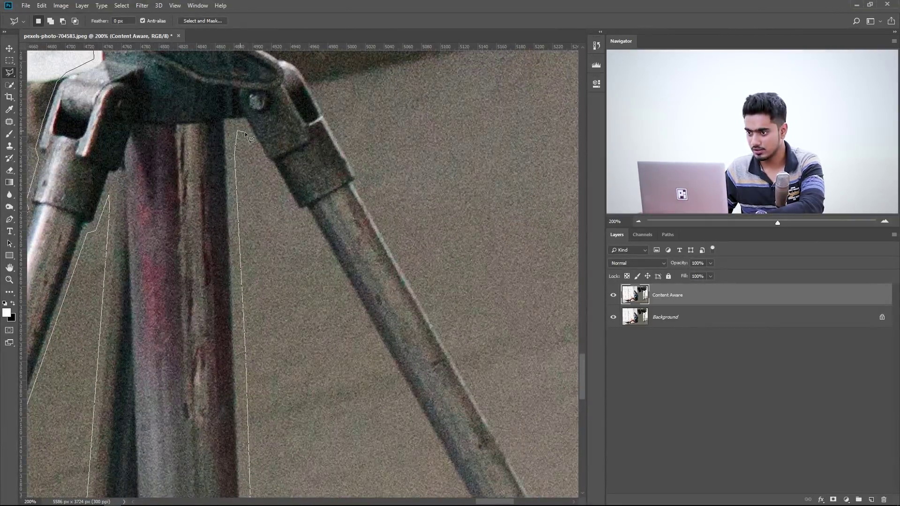
Step: Trace the inner side of the right tripod leg from its joint down to the round object's rim
left_click(314, 288)
left_click_drag(314, 288, 179, 74)
left_click_drag(214, 109, 291, 331)
left_click_drag(334, 378, 190, 55)
left_click_drag(321, 290, 223, 61)
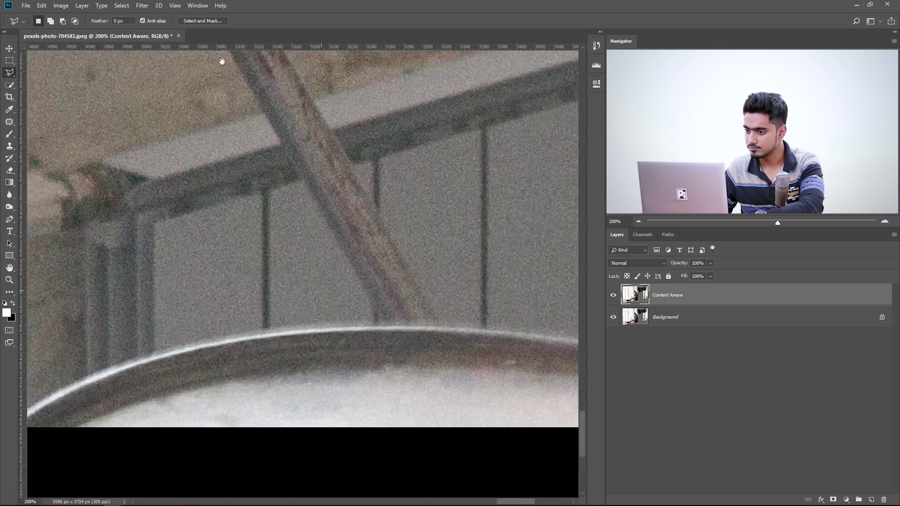
left_click_drag(308, 208, 302, 175)
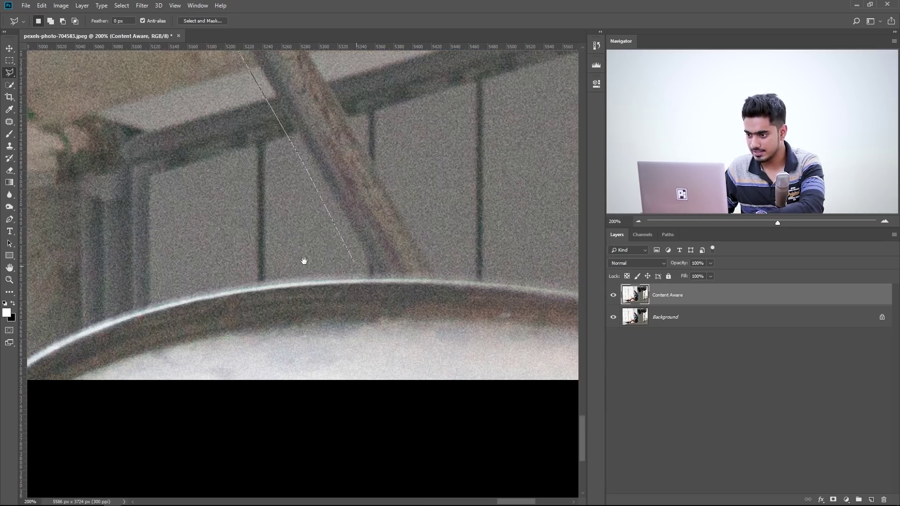
Step: Outline the round object's rim down past the photo's bottom edge and return up the outer side of the right tripod leg
left_click_drag(304, 261, 392, 215)
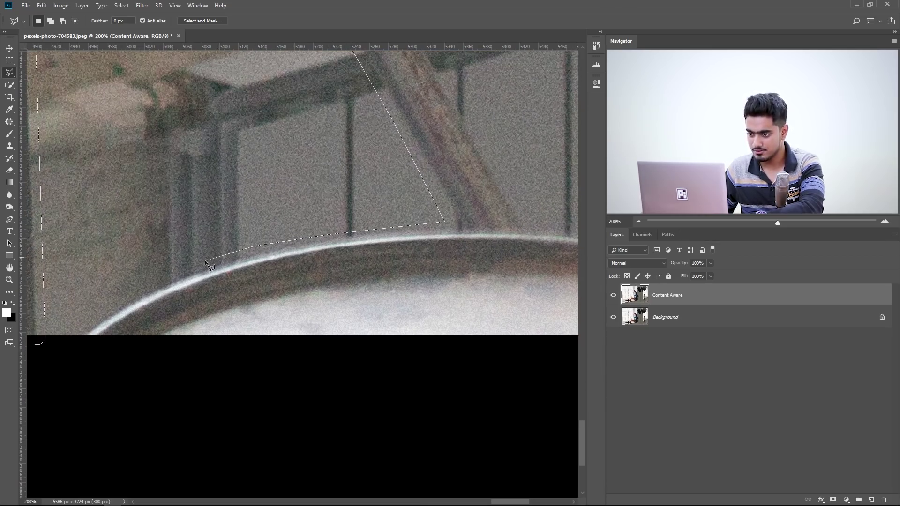
left_click(457, 410)
left_click(472, 354)
left_click_drag(282, 140, 387, 356)
left_click_drag(210, 70, 431, 469)
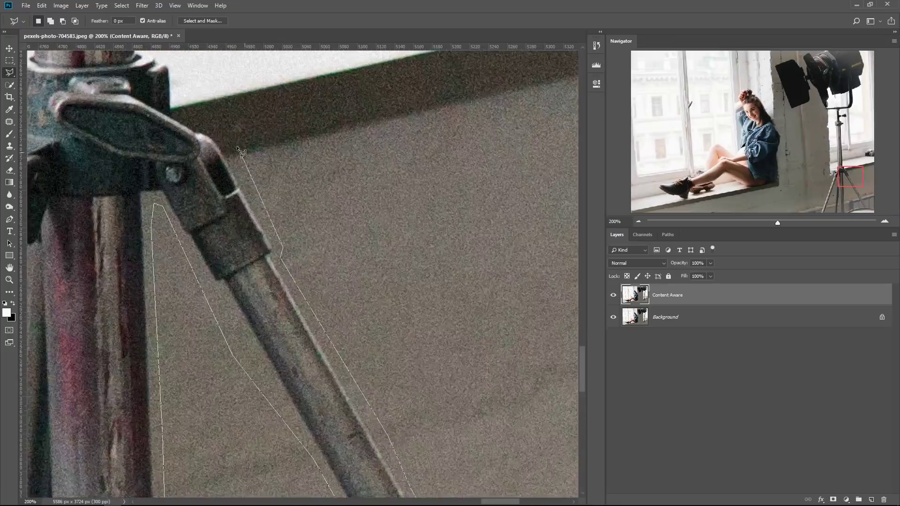
Step: Carry the outline past the right leg joint, up the column's right side and around the upper clamp with its lever
left_click_drag(235, 140, 469, 441)
left_click(419, 380)
left_click(374, 358)
left_click(367, 305)
left_click(337, 288)
left_click_drag(361, 71, 379, 417)
left_click(393, 216)
left_click(352, 179)
left_click(338, 144)
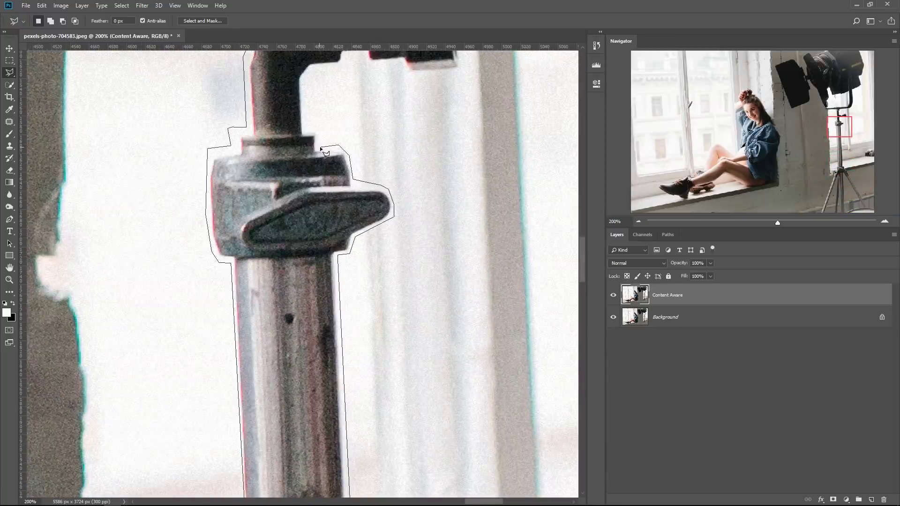
Step: Outline the side knob and the narrow stand section above the clamp, up to the collar under the yoke
left_click_drag(307, 95, 283, 288)
left_click(296, 260)
left_click(316, 261)
left_click(384, 268)
left_click(437, 262)
left_click(424, 187)
left_click_drag(278, 145, 257, 390)
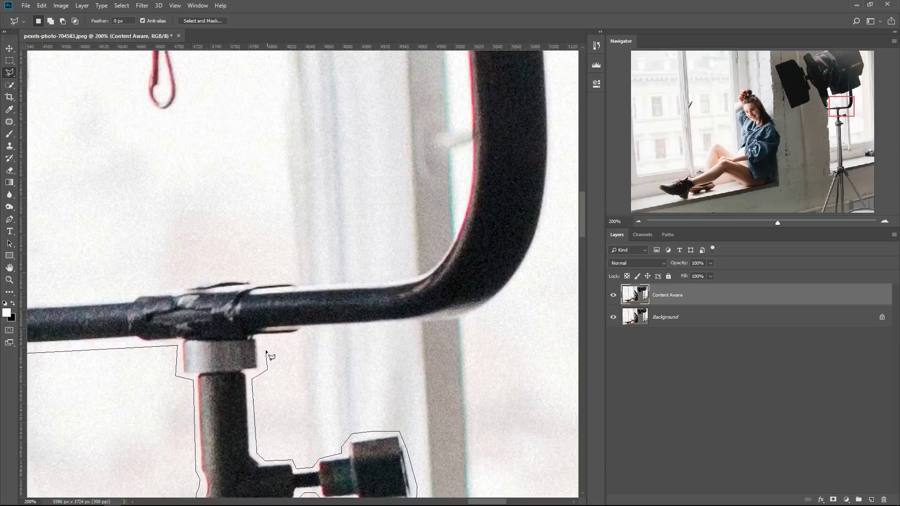
left_click(264, 341)
Step: Trace the outer right side of the yoke and the stepped lower right edge of the lamp housing
left_click_drag(508, 307, 379, 452)
left_click(407, 419)
left_click(431, 316)
left_click_drag(424, 71, 231, 434)
left_click(237, 414)
left_click(406, 307)
left_click(355, 130)
left_click_drag(356, 130, 306, 397)
left_click(372, 373)
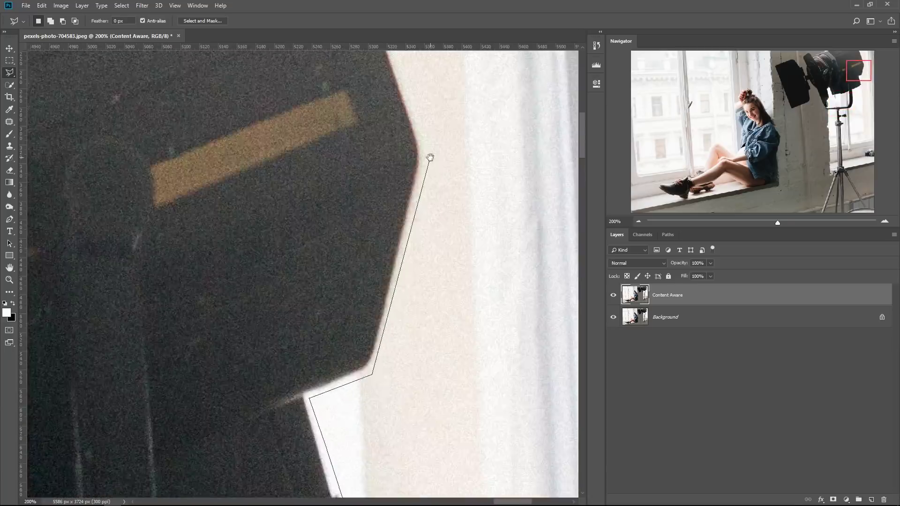
left_click(430, 157)
key("BackSpace")
key("BackSpace")
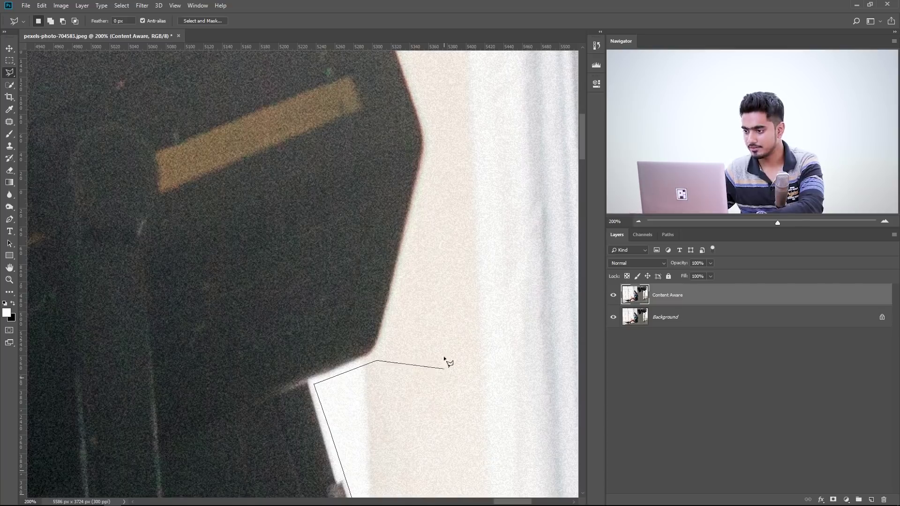
Step: Trace the lamp housing's right edge up past the photo's top edge, run the outline back above it and close the selection
left_click_drag(437, 142, 468, 448)
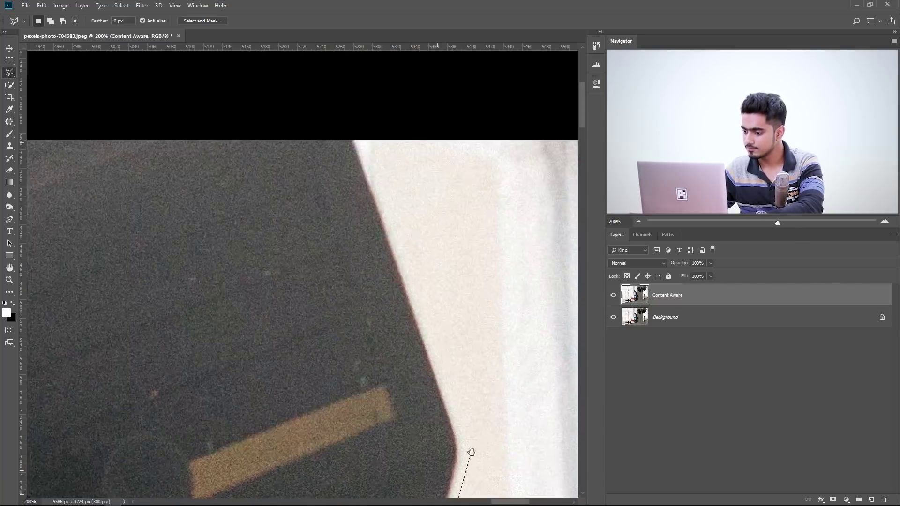
left_click(471, 431)
left_click(362, 126)
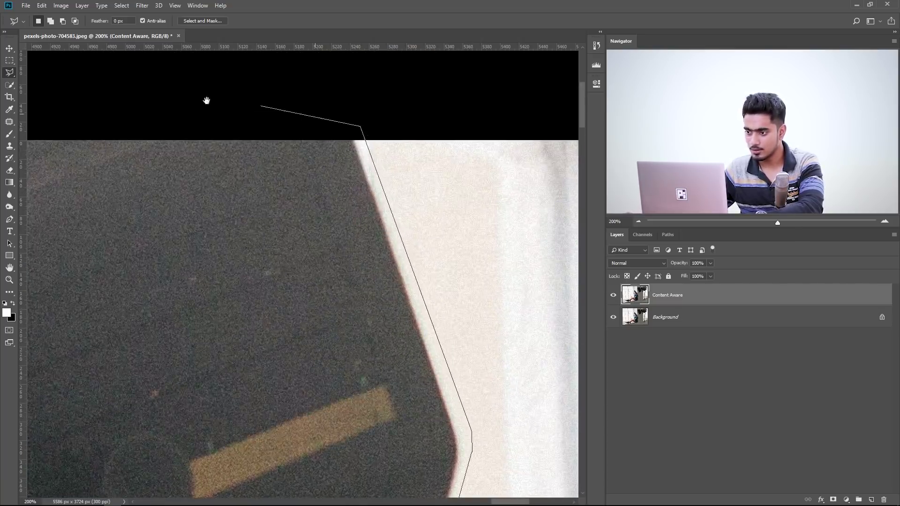
left_click_drag(28, 100, 506, 134)
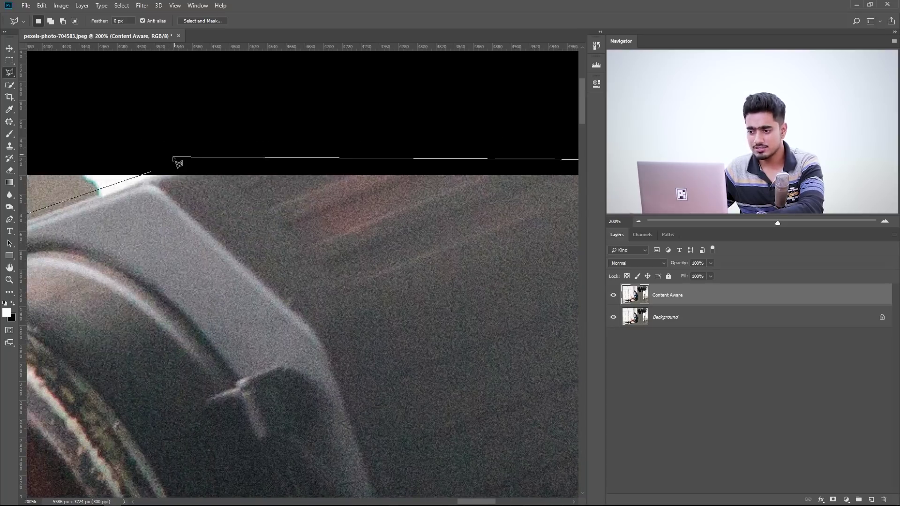
double_click(173, 157)
Step: Set the Quick Mask colour to indicate masked areas and preview the light and stand selection with the mask
left_click_drag(209, 374, 160, 33)
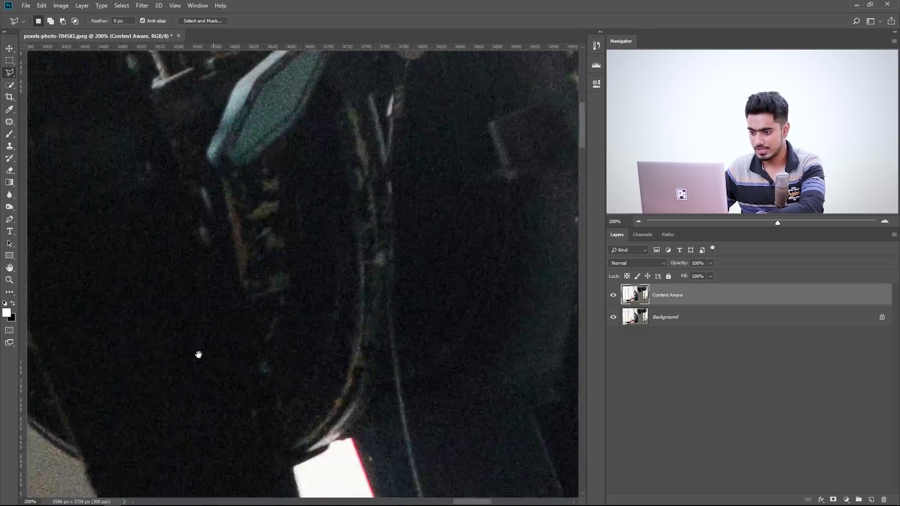
left_click_drag(200, 354, 406, 169)
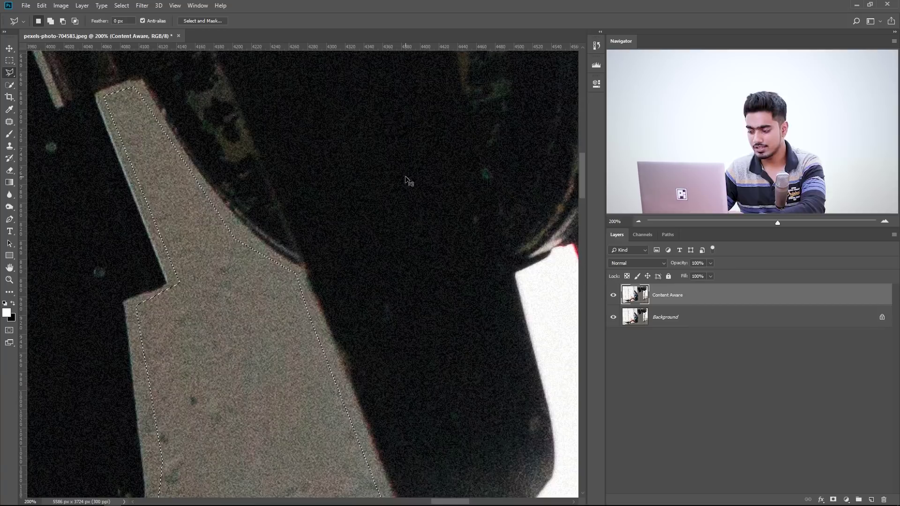
key("ctrl+0")
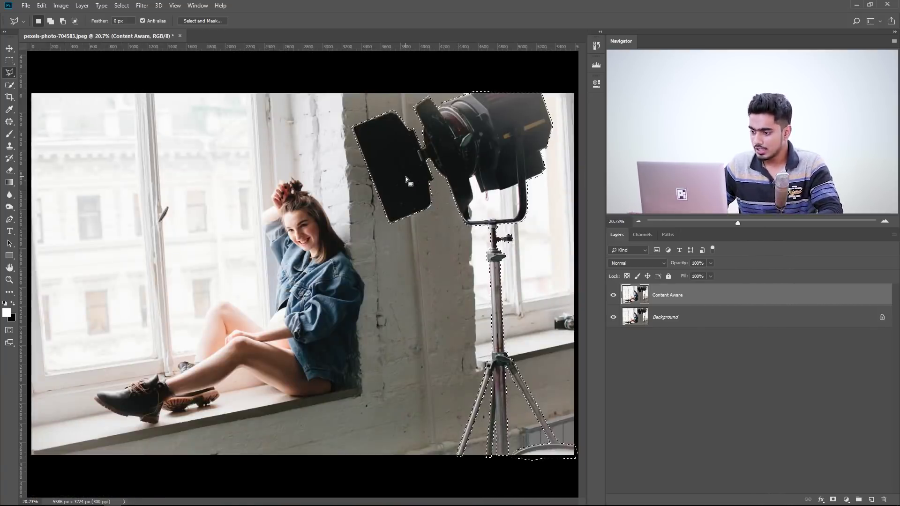
key("q")
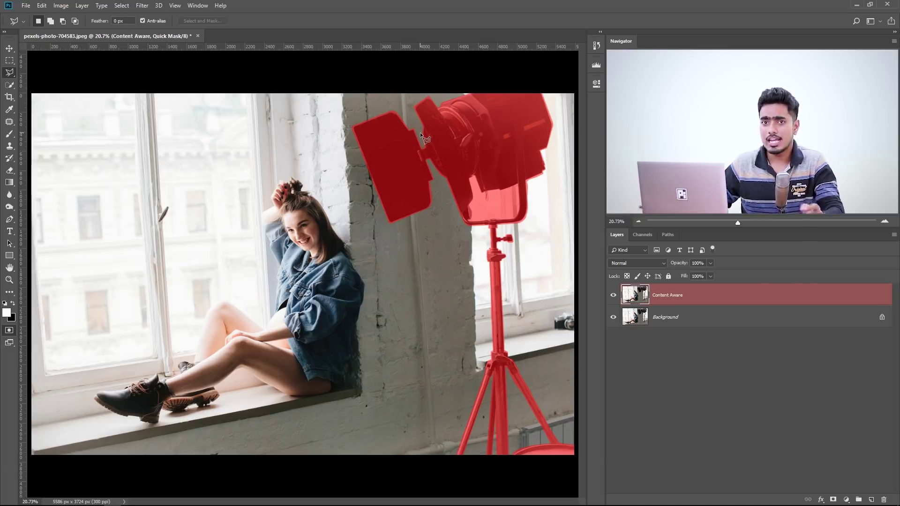
double_click(9, 332)
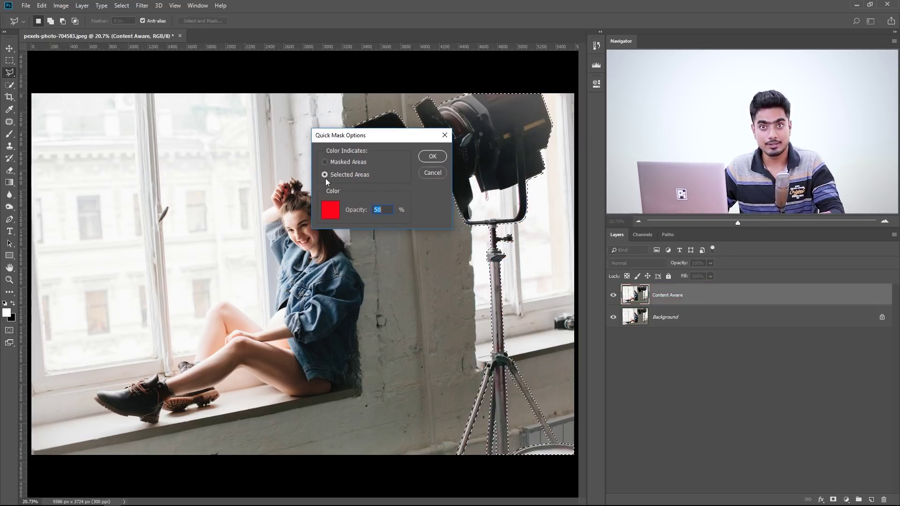
left_click(326, 163)
left_click(424, 160)
key("q")
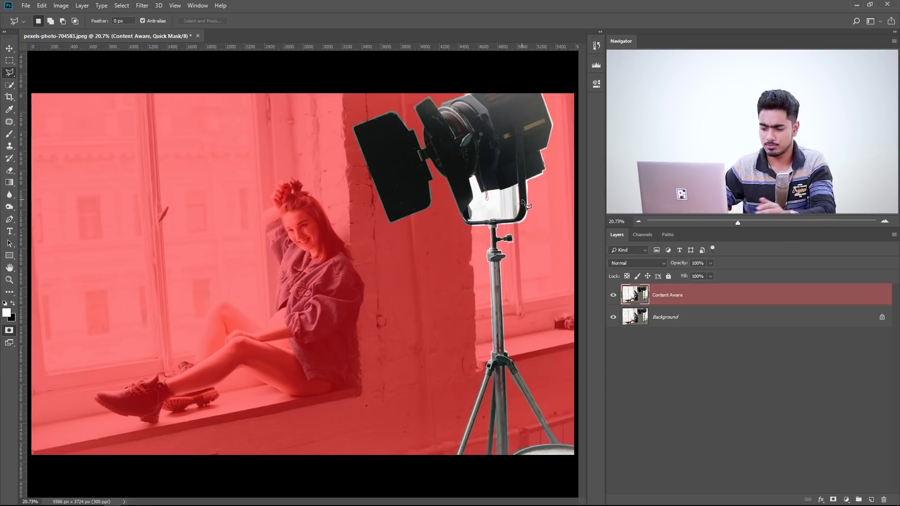
key("q")
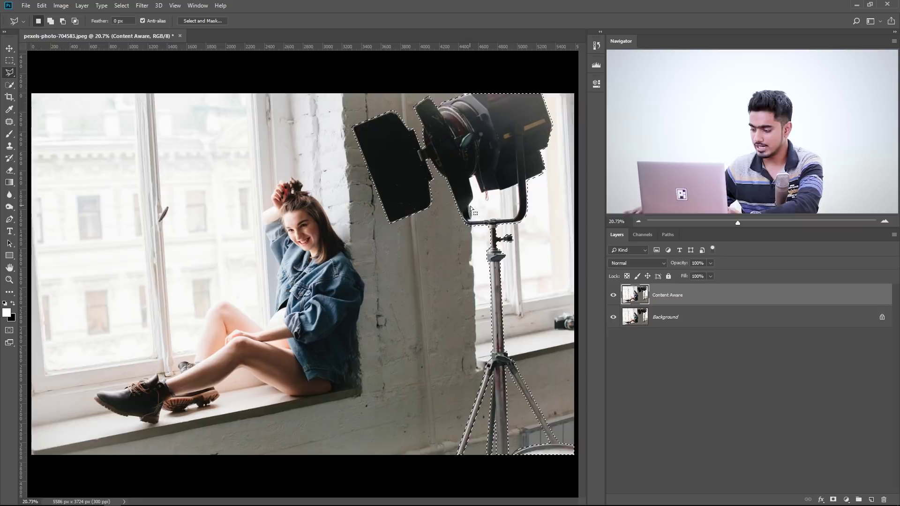
Step: Subtract the open window area inside the yoke from the selection with the Polygonal Lasso, keeping the hanging red hook selected
key("ctrl+plus")
key("ctrl+plus")
key("ctrl+plus")
left_click_drag(470, 206, 188, 305)
key("ctrl+plus")
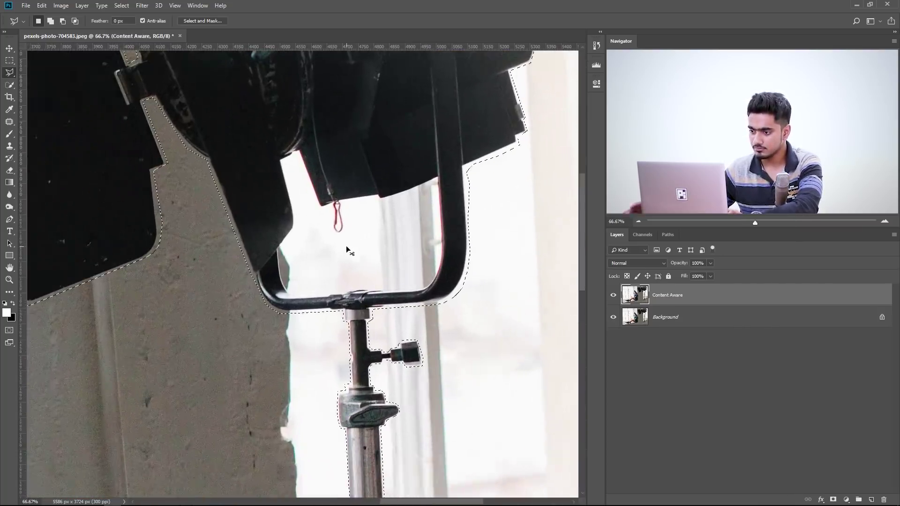
left_click_drag(349, 246, 362, 274)
key("alt")
left_click(298, 193)
left_click(311, 252)
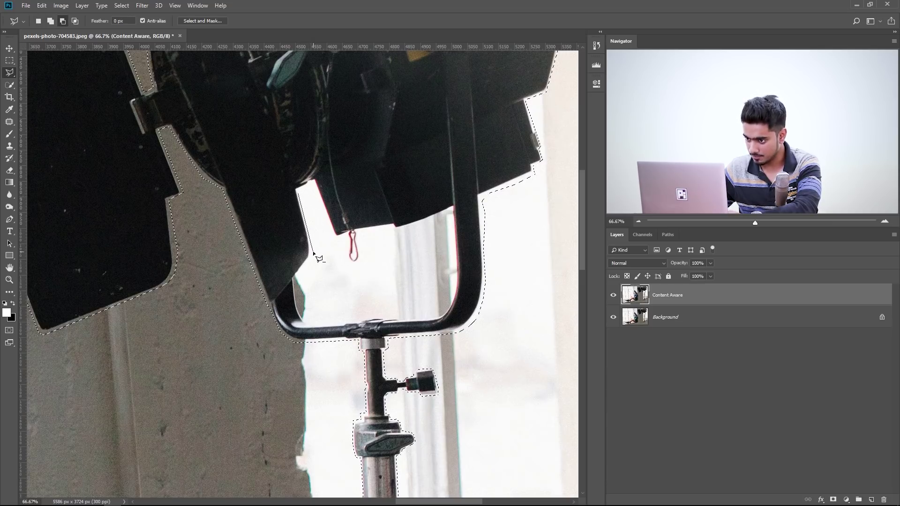
left_click(310, 298)
left_click(309, 322)
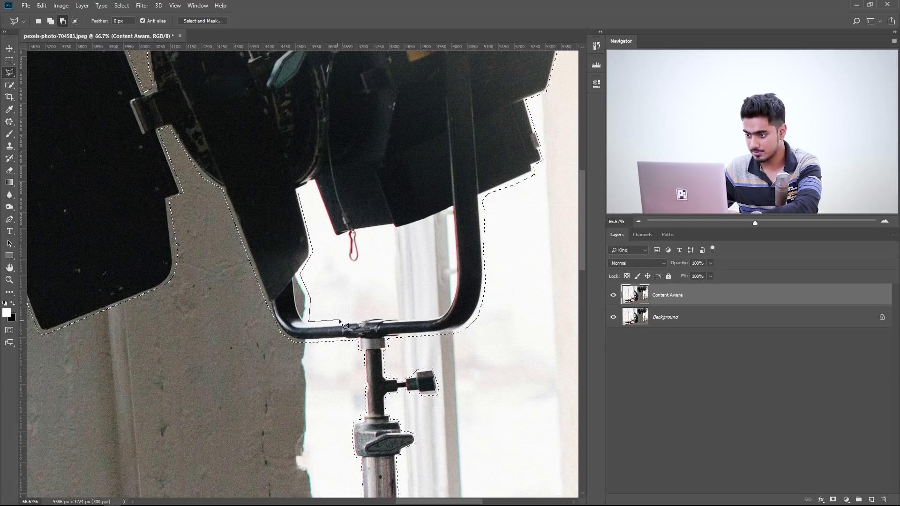
mouse_move(371, 317)
left_mouse_down()
mouse_move(443, 315)
mouse_move(456, 291)
mouse_move(451, 221)
mouse_move(338, 252)
mouse_move(314, 190)
left_mouse_up()
double_click(314, 190)
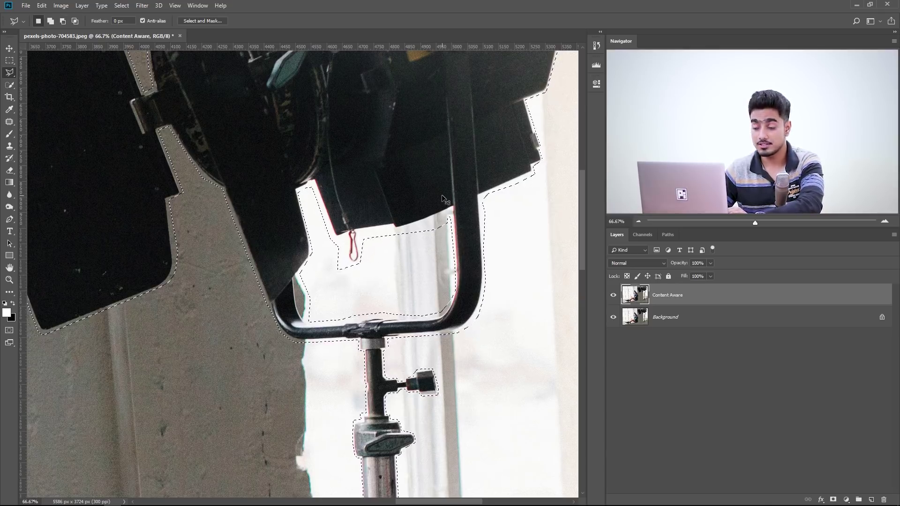
Step: Check the updated selection over the whole photo in Quick Mask mode
key("ctrl+0")
key("q")
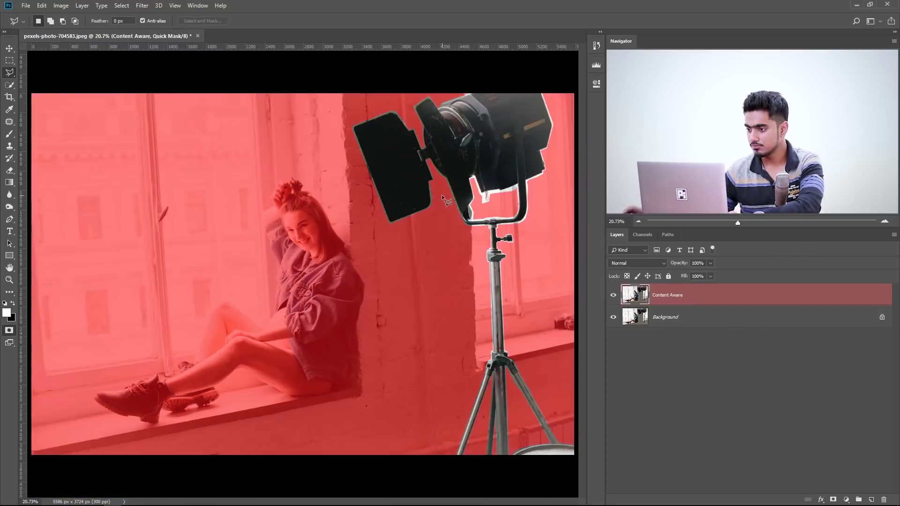
key("q")
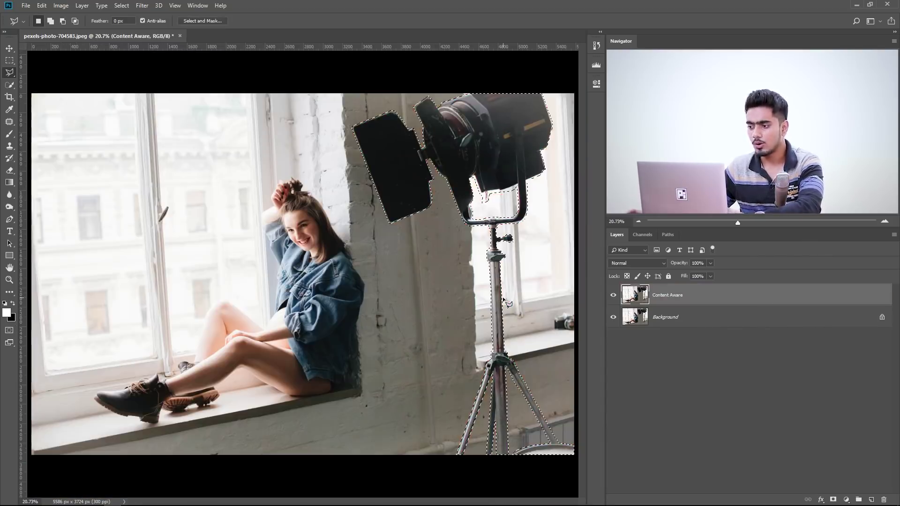
Step: Fill the selected light and stand with Content-Aware Fill and clear the selection
left_click(40, 6)
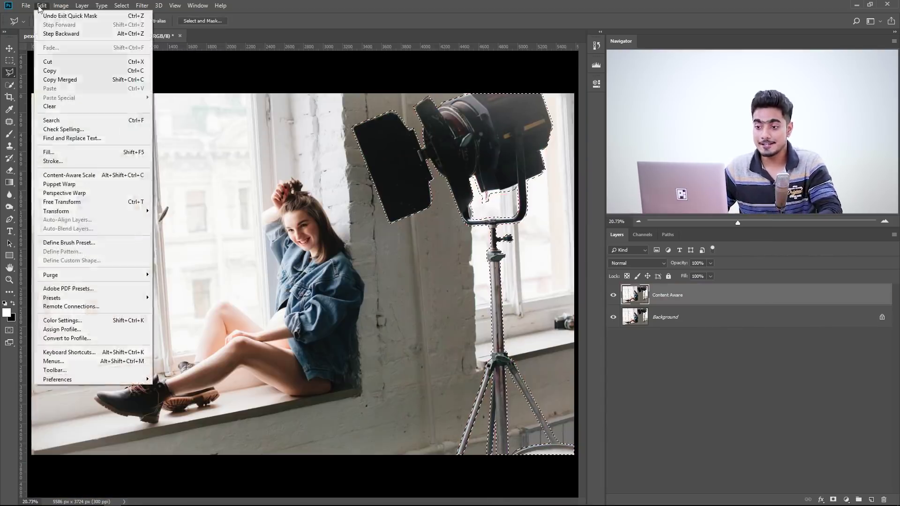
left_click(73, 155)
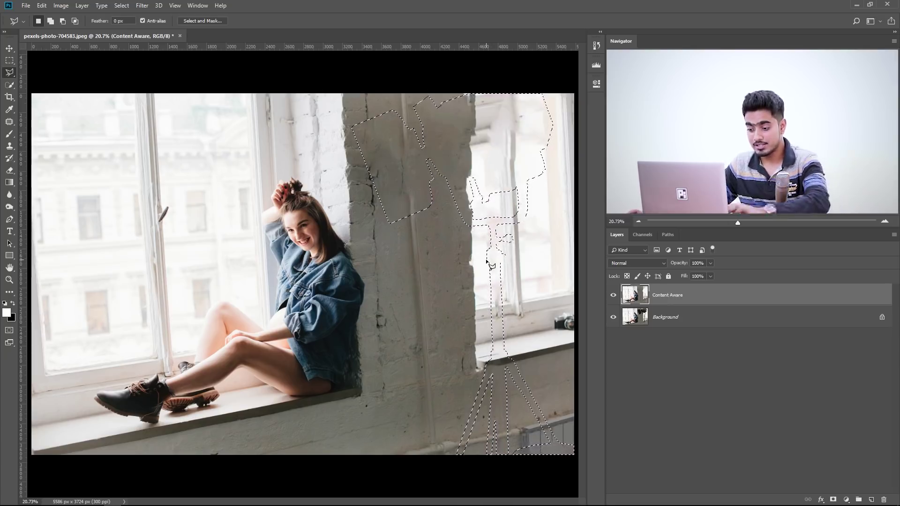
key("ctrl+d")
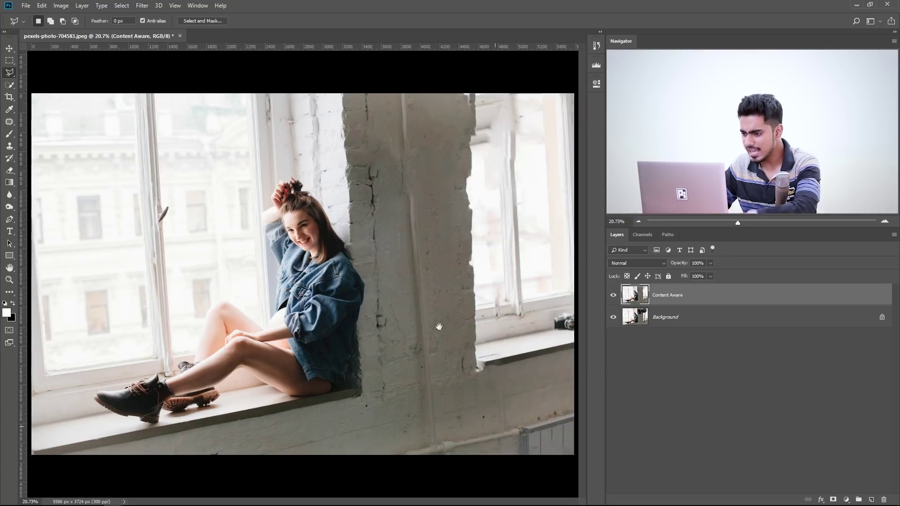
Step: Compare the filled layer with the original photo around the tripod legs and radiator, and examine the upper wall for flaws
key("ctrl+plus")
key("ctrl+plus")
key("ctrl+plus")
left_click_drag(425, 308, 277, 141)
left_click_drag(474, 303, 428, 250)
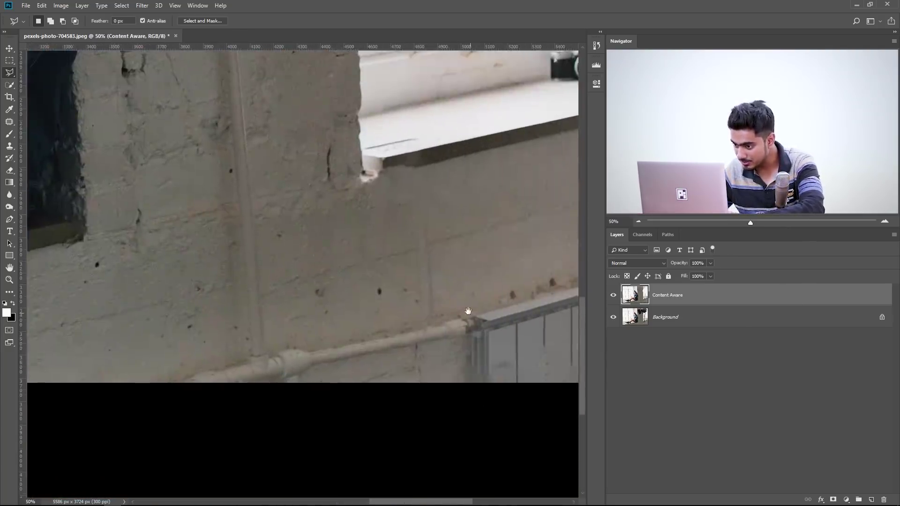
left_click_drag(470, 313, 440, 289)
left_click(613, 295)
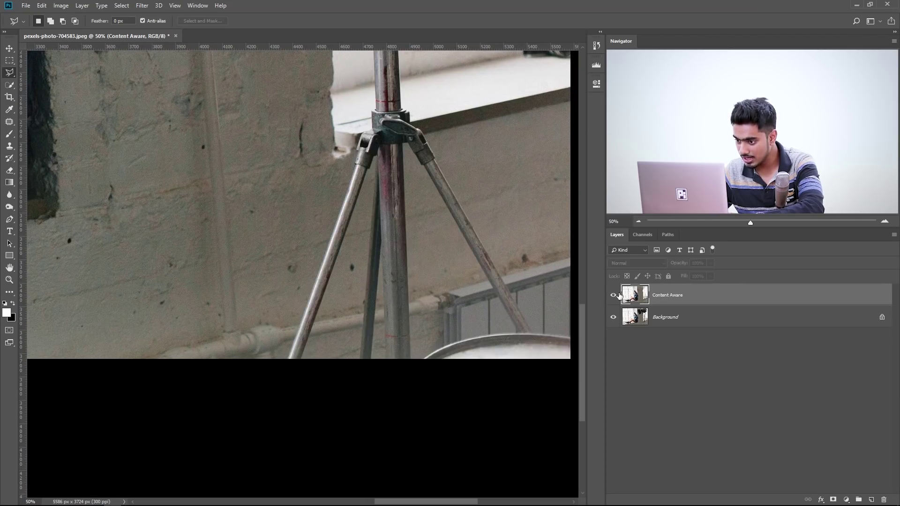
left_click(613, 295)
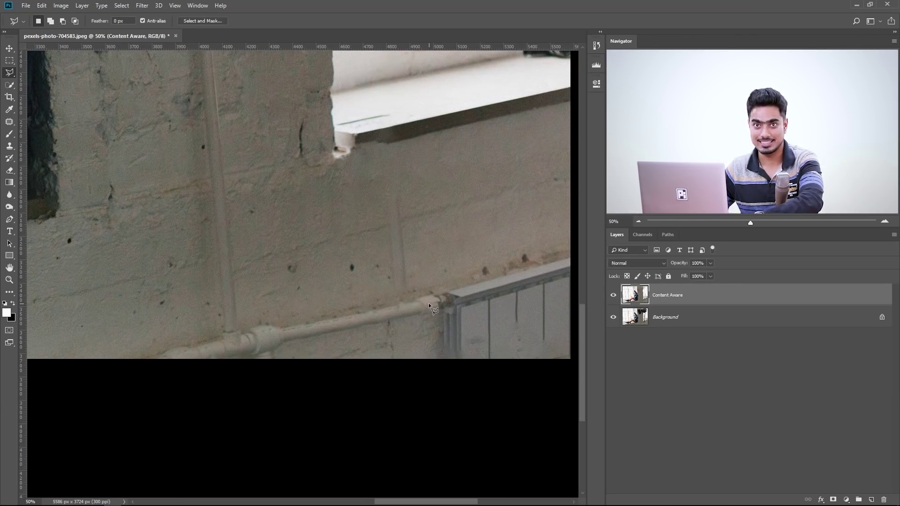
left_click_drag(500, 275, 463, 232)
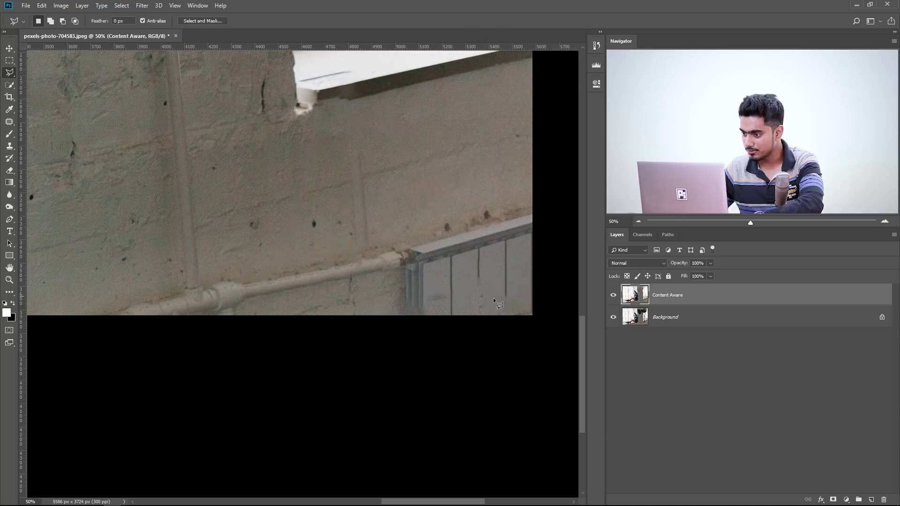
left_click(614, 296)
left_click(614, 295)
scroll(317, 208, "up", 5)
left_click_drag(317, 208, 443, 397)
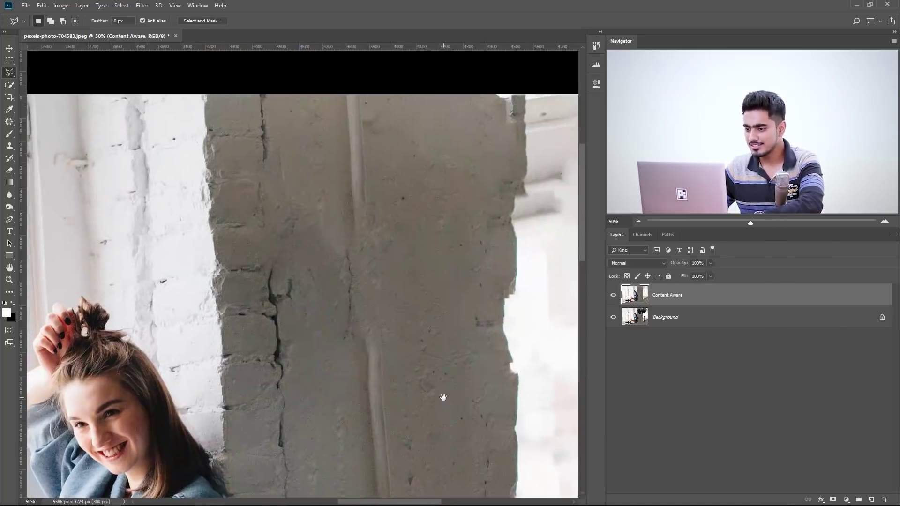
left_click_drag(319, 296, 344, 221)
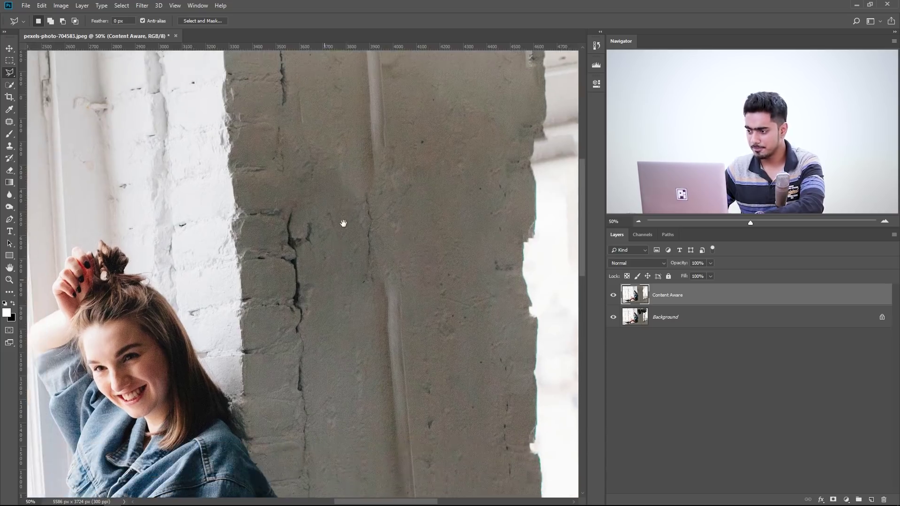
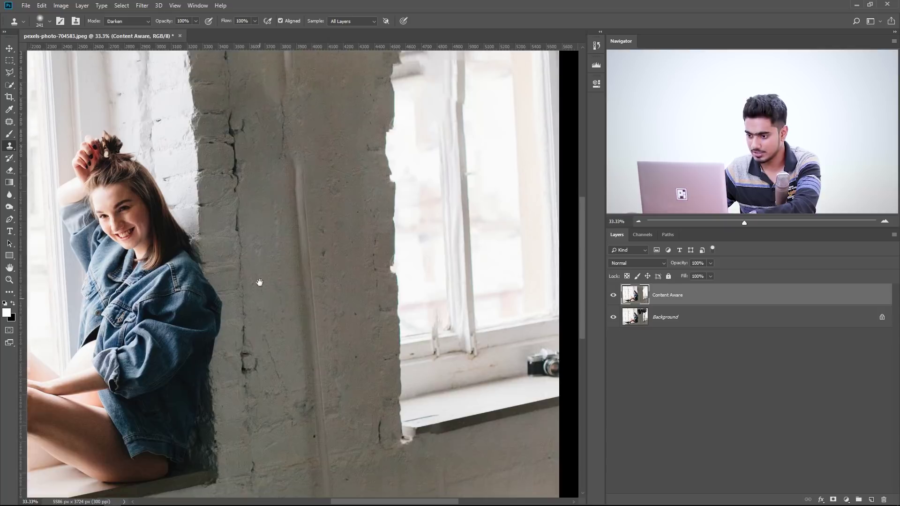
Step: Clone the dark wall crack upward along the brick edge with the Clone Stamp in Darken mode
left_click_drag(249, 335, 259, 329)
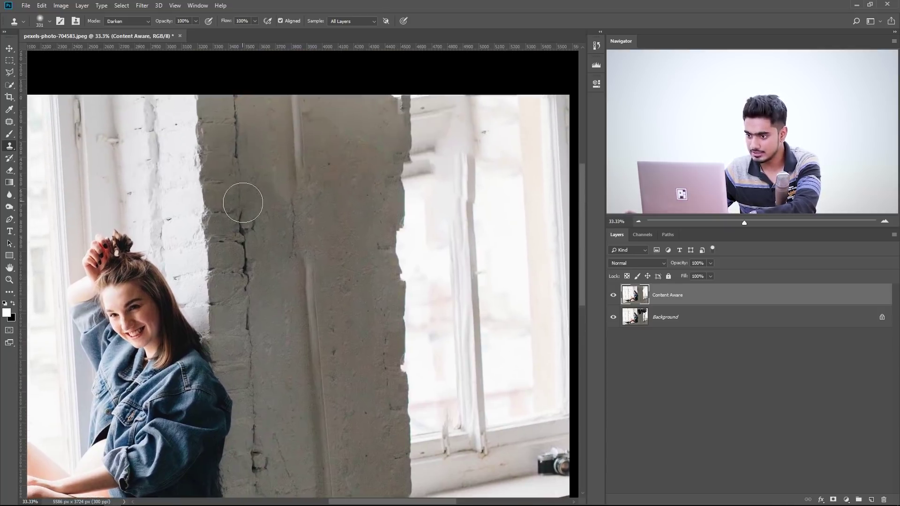
left_click_drag(241, 231, 238, 175)
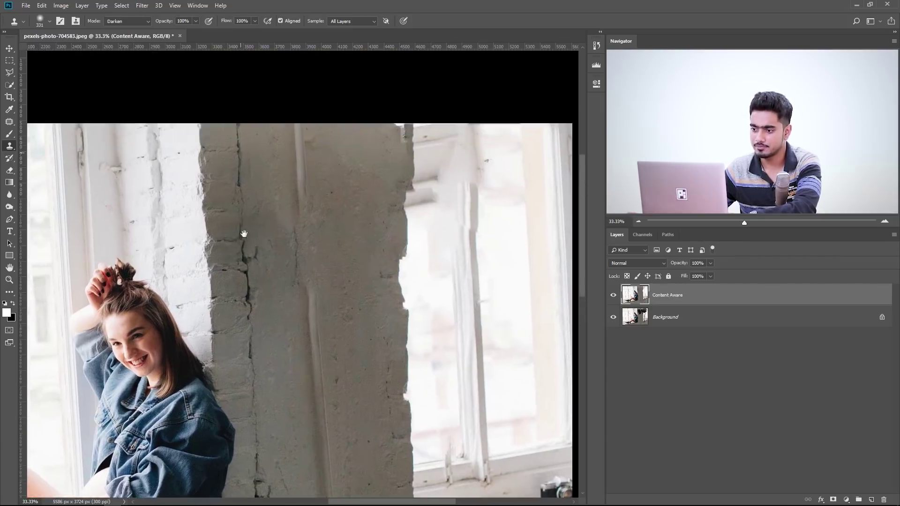
mouse_move(243, 235)
left_mouse_down()
mouse_move(259, 222)
mouse_move(256, 189)
mouse_move(223, 110)
mouse_move(212, 118)
mouse_move(225, 186)
left_mouse_up()
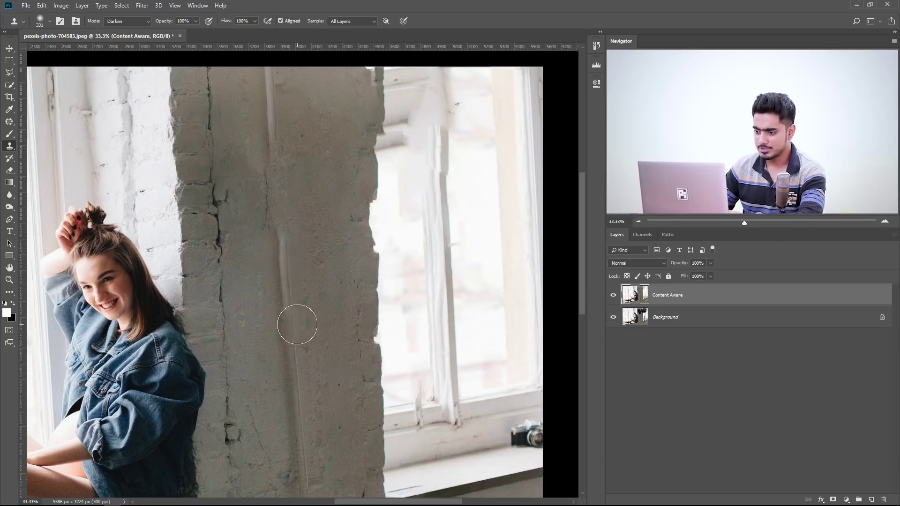
Step: Set the Clone Stamp to Normal mode and begin extending the light vertical pipe on the wall upward from its broken end
left_click(128, 21)
left_click(121, 35)
scroll(285, 281, "down", 1)
left_click_drag(279, 278, 284, 277)
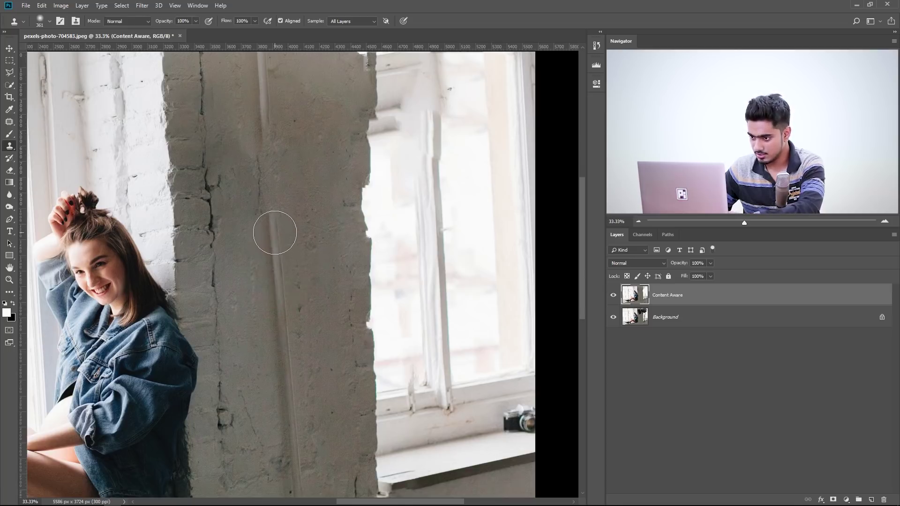
scroll(275, 233, "up", 2)
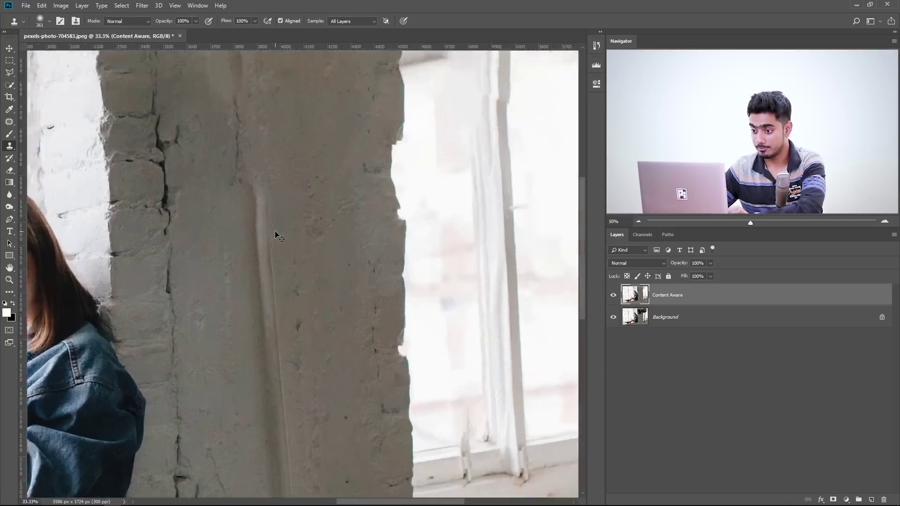
left_click_drag(277, 235, 302, 258)
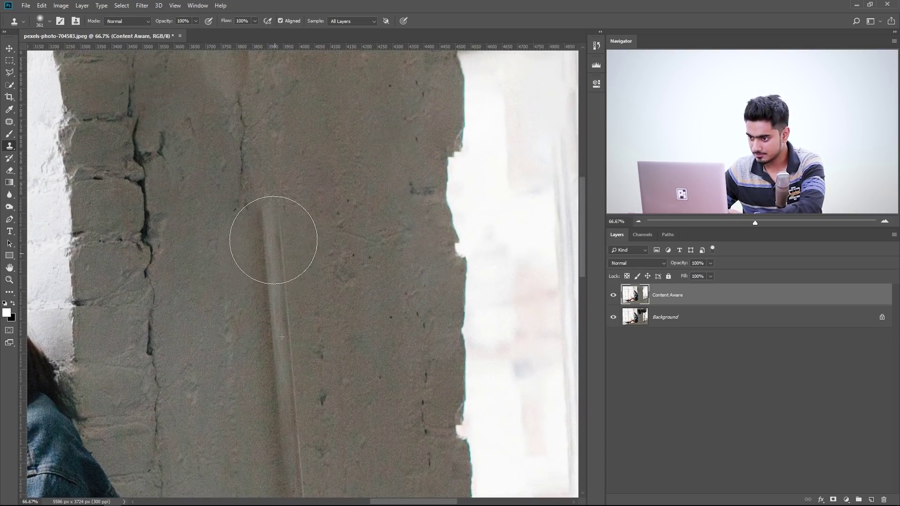
left_click_drag(277, 244, 273, 204)
left_click_drag(281, 263, 287, 296)
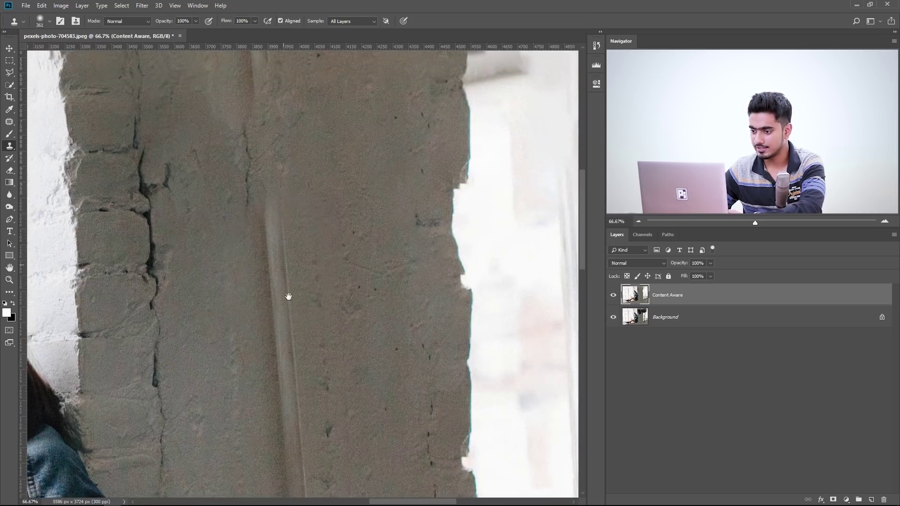
Step: Resample the intact pipe lower down and clone it upward across the gap to the pipe's upper part
left_click(288, 354, "alt")
left_click_drag(275, 264, 264, 155)
left_click_drag(284, 239, 291, 281)
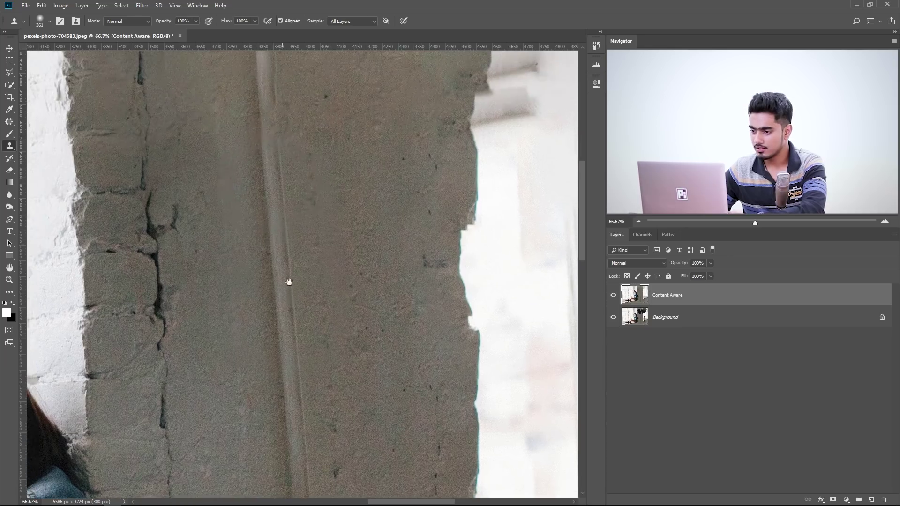
left_click_drag(278, 183, 285, 270)
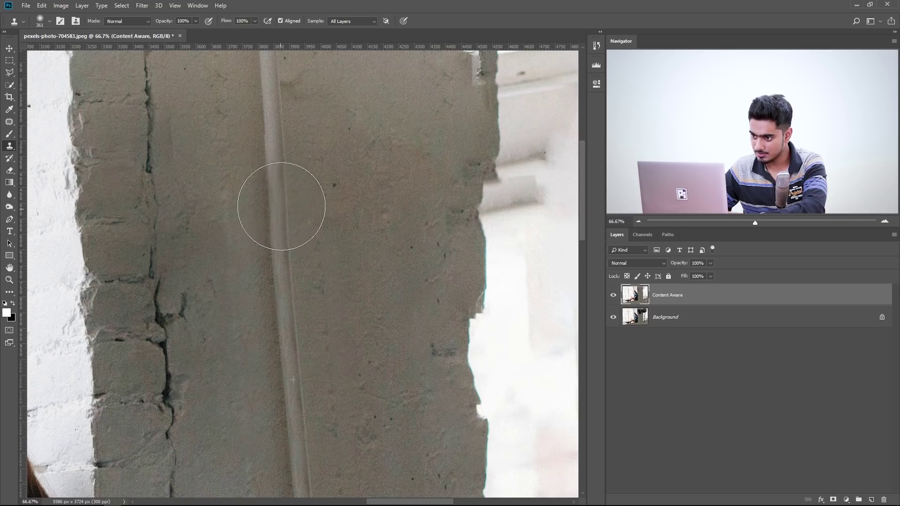
Step: Refine the rebuilt pipe on the upper wall with the Clone Stamp, using brush sizes of 292 and 340 px
scroll(281, 209, "up", 5)
right_click(311, 245, "alt")
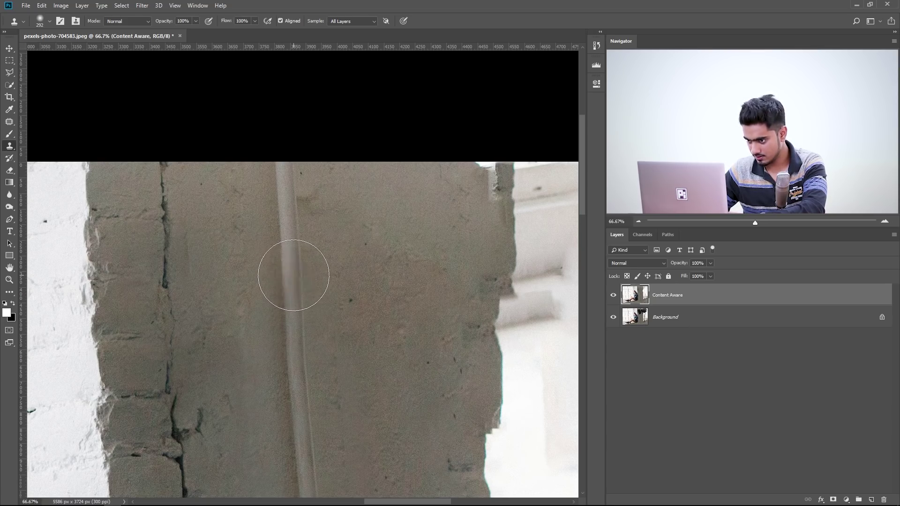
left_click_drag(428, 322, 364, 255)
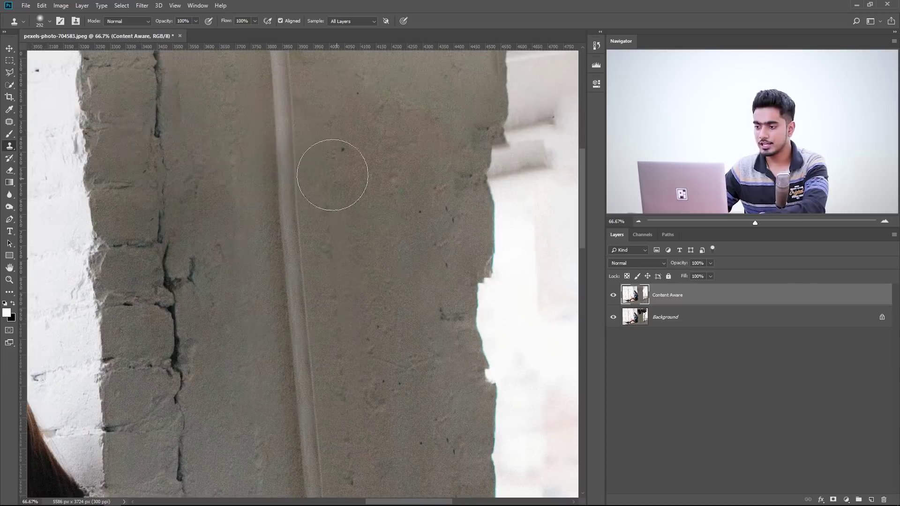
left_click_drag(295, 148, 308, 257)
mouse_move(332, 304)
left_mouse_down()
mouse_move(384, 258)
mouse_move(338, 301)
mouse_move(345, 324)
left_mouse_up()
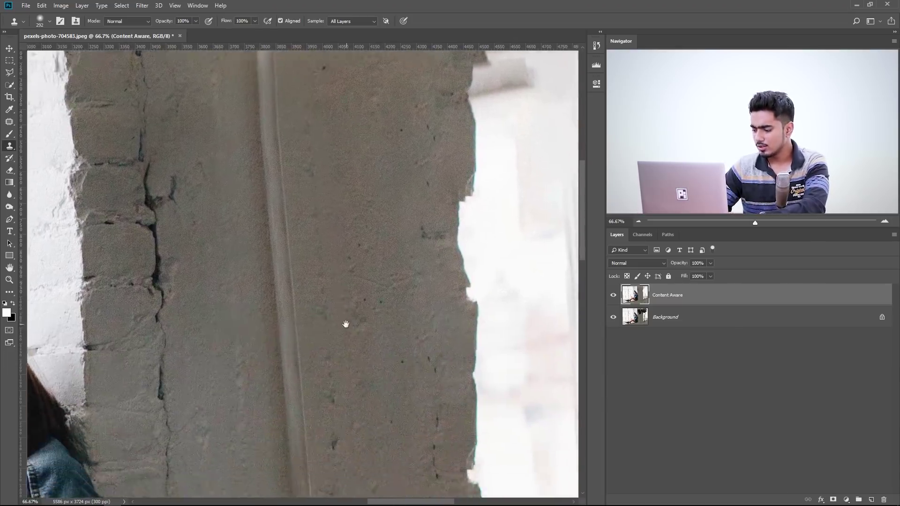
key("ctrl+minus")
key("ctrl+minus")
left_click_drag(329, 247, 337, 314)
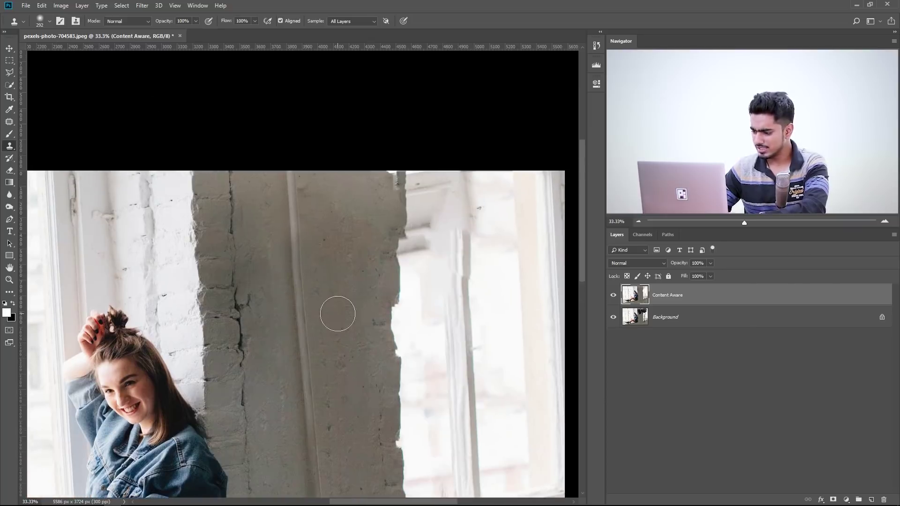
key("ctrl+plus")
scroll(281, 253, "up", 3)
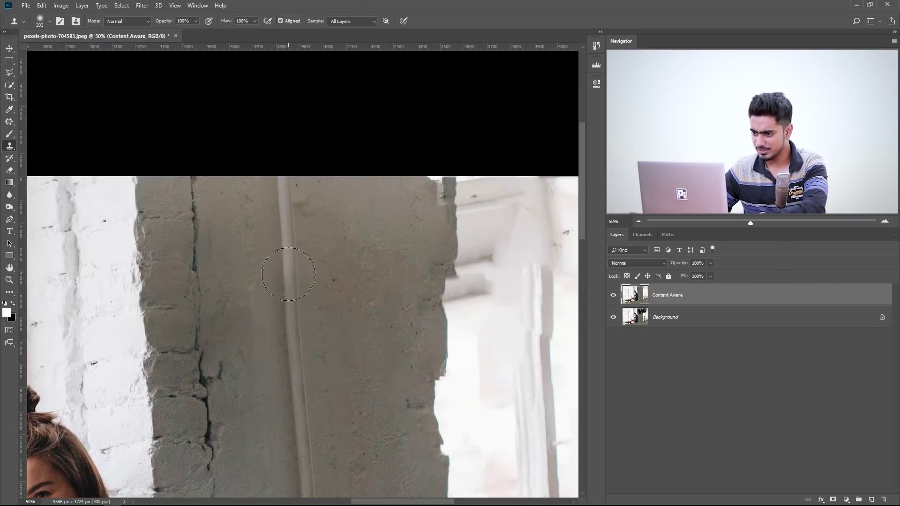
right_click(291, 370, "alt")
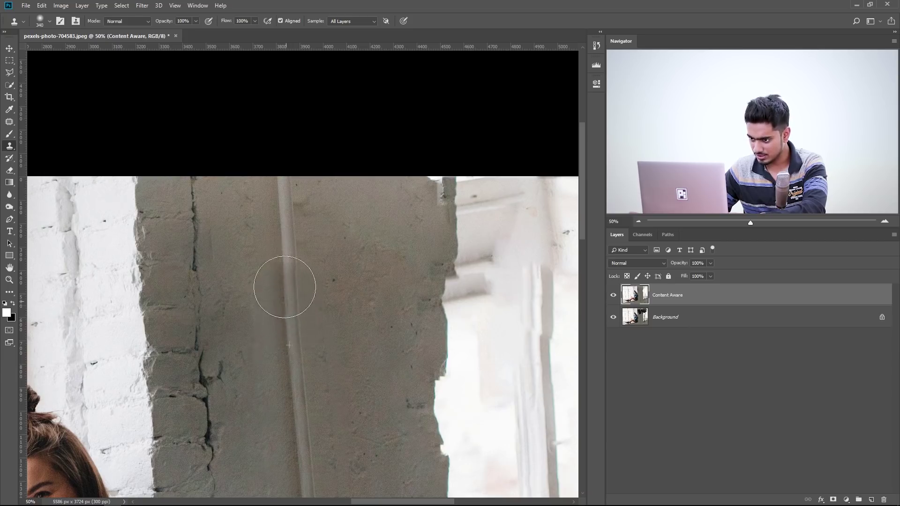
mouse_move(287, 248)
left_mouse_down()
mouse_move(271, 154)
mouse_move(274, 165)
left_mouse_up()
Step: Compare the retouched Content Aware layer with the original photo by hiding and showing the layer
mouse_move(385, 356)
left_mouse_down()
mouse_move(385, 324)
mouse_move(433, 286)
left_mouse_up()
key("ctrl+minus")
key("ctrl+minus")
left_click_drag(350, 384, 388, 295)
left_click_drag(426, 265, 410, 308)
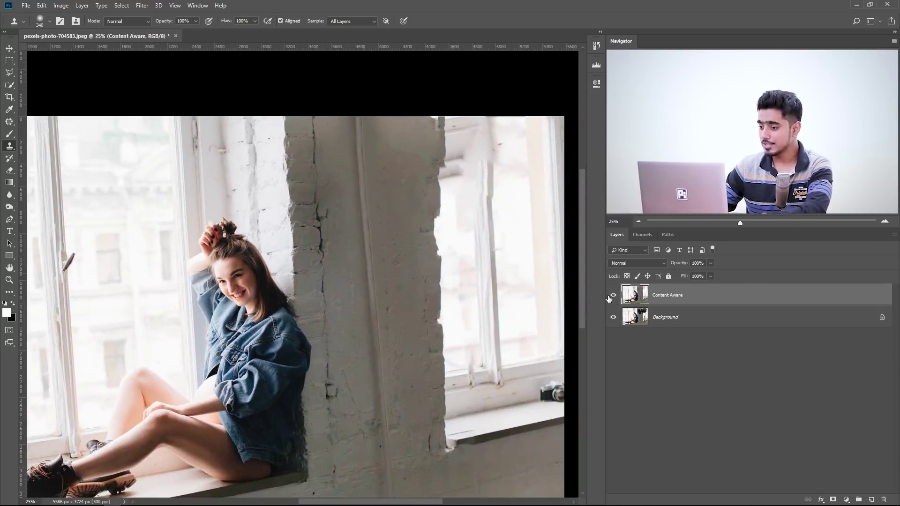
left_click(611, 297)
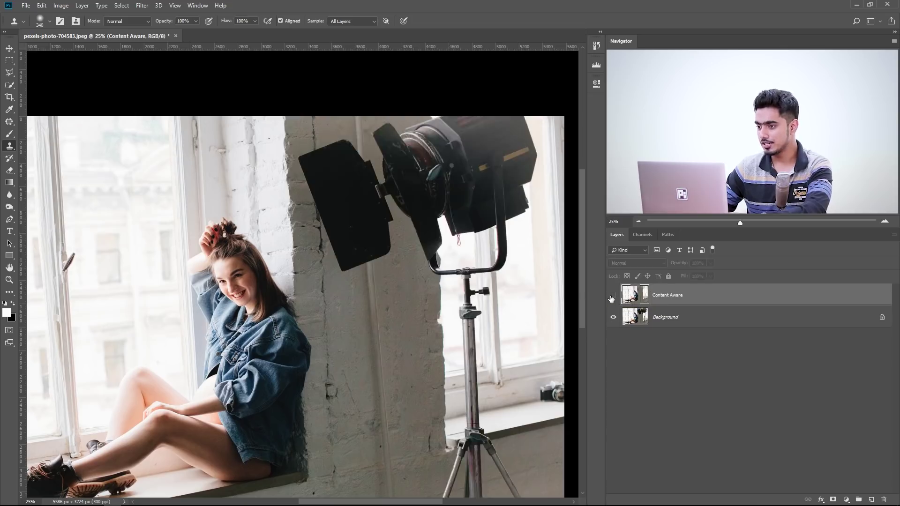
left_click(610, 297)
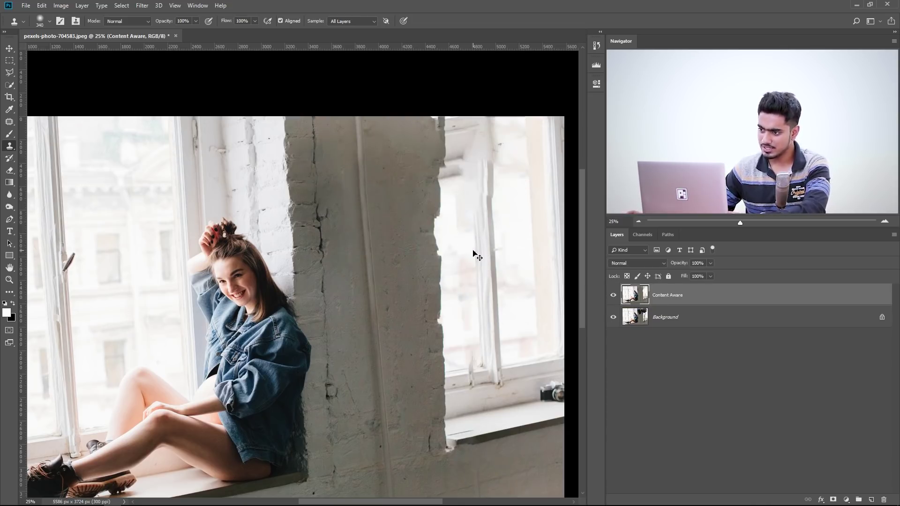
Step: Clone over the uneven stretch of the pipe near the photo's upper edge from a fresh sample of the pipe
left_click_drag(383, 240, 325, 246)
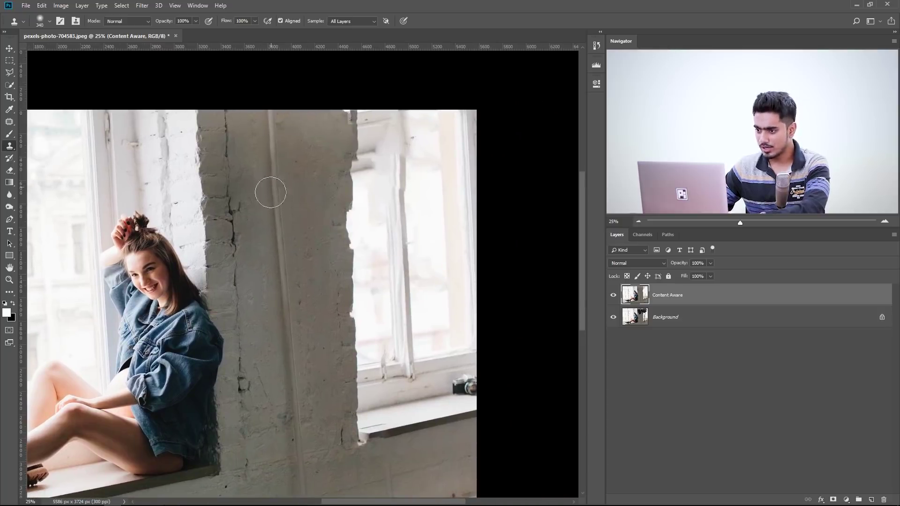
key("ctrl+plus")
key("ctrl+plus")
key("ctrl+plus")
left_click_drag(268, 151, 275, 408)
left_click_drag(248, 305, 241, 305)
left_click(234, 267, "alt")
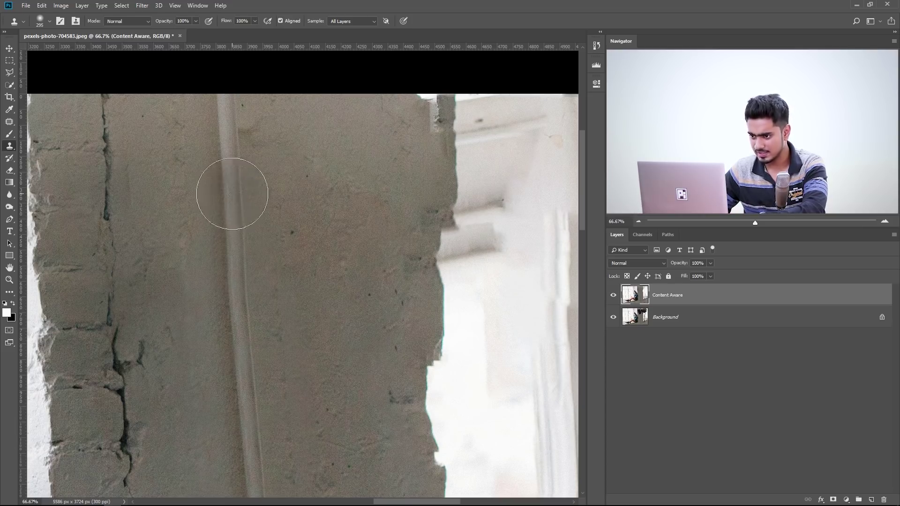
left_click_drag(264, 306, 263, 263)
Step: Add a Curves adjustment layer with raised midtones and invert its mask to black
key("ctrl+minus")
key("ctrl+minus")
key("ctrl+minus")
key("ctrl+minus")
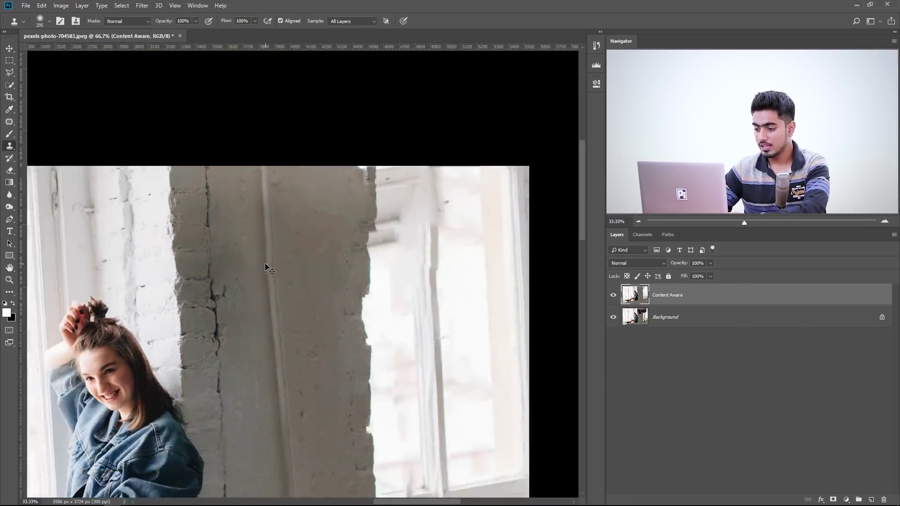
left_click_drag(273, 295, 312, 181)
left_click_drag(343, 229, 341, 275)
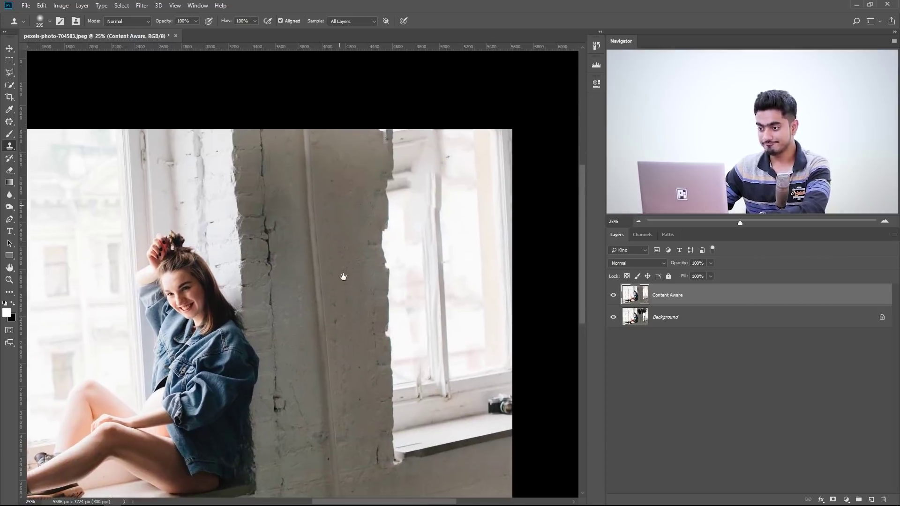
left_click(846, 500)
left_click(841, 377)
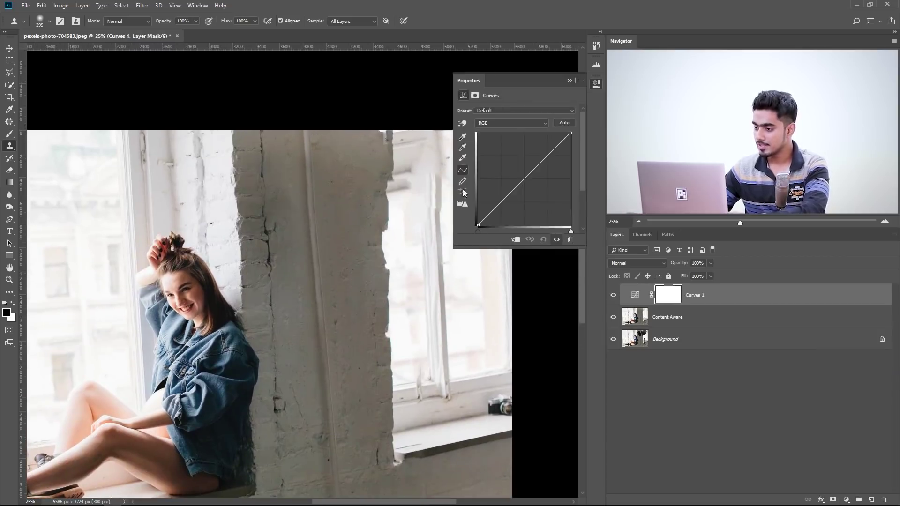
left_click_drag(521, 183, 516, 172)
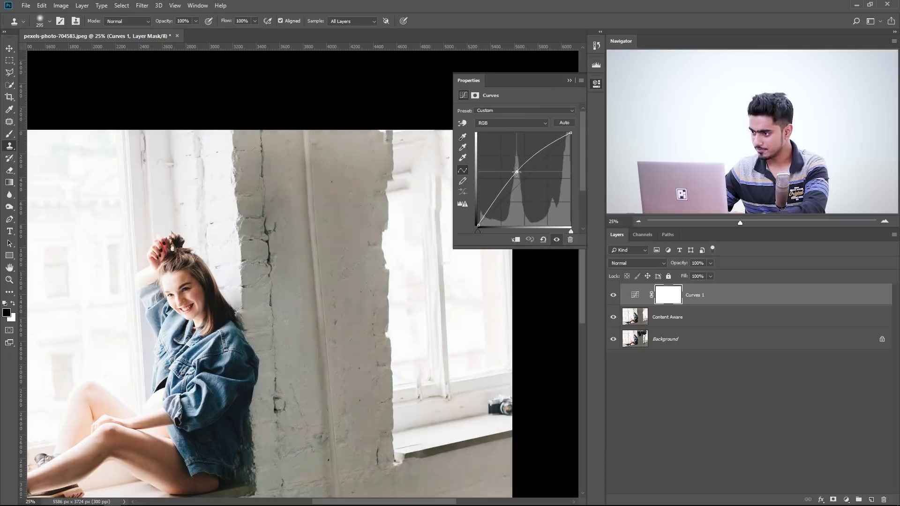
left_click(672, 300)
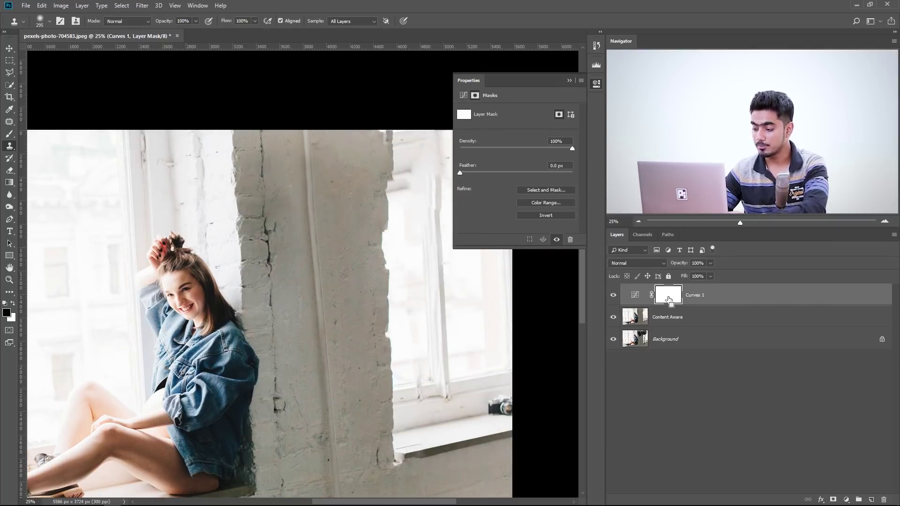
key("ctrl+i")
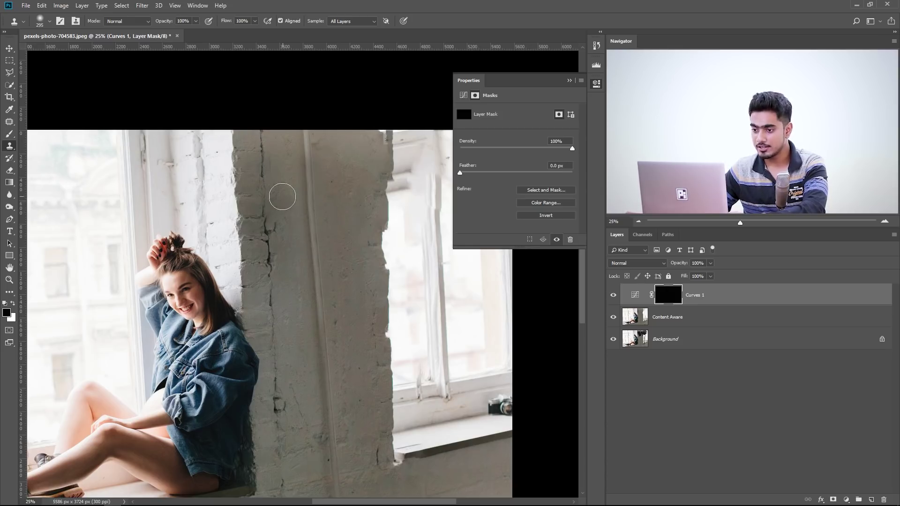
Step: Try to brighten the dark wall patch beside the crack by painting white on the Curves mask with the Brush
left_click(8, 134)
mouse_move(260, 242)
left_mouse_down()
mouse_move(281, 240)
mouse_move(274, 204)
left_mouse_up()
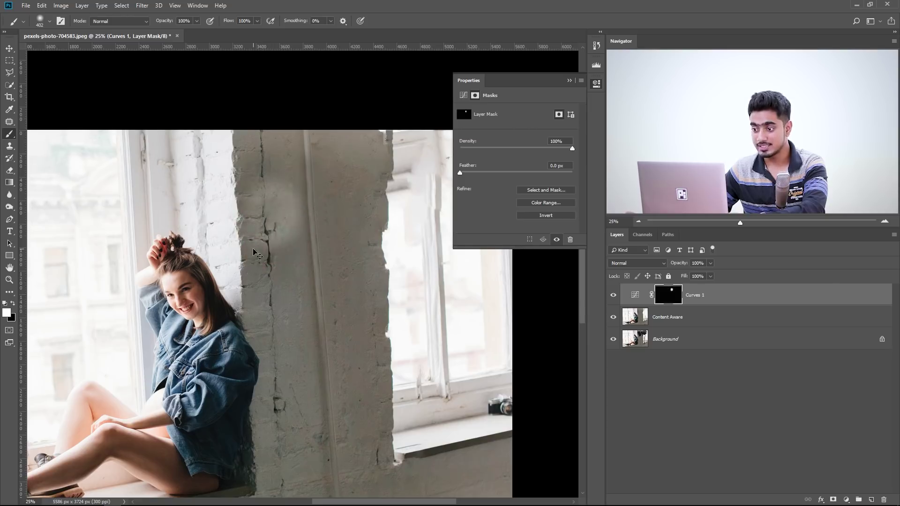
key("ctrl+z")
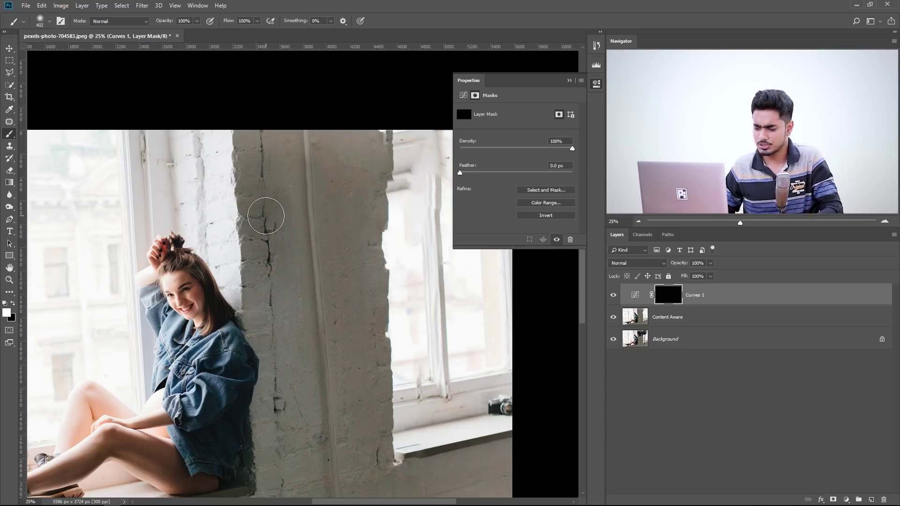
Step: Add a white (#ffffff) Solid Color fill layer on top and set its blend mode to Color
left_click(845, 499)
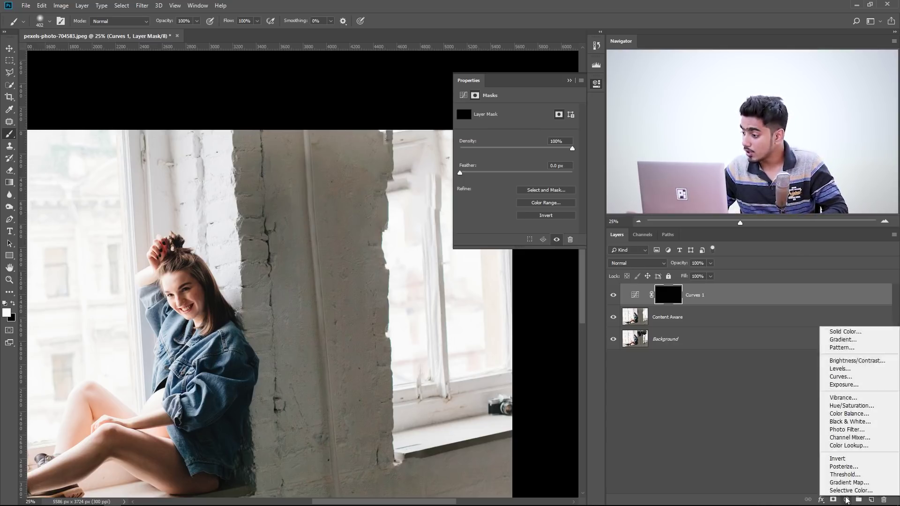
left_click(846, 332)
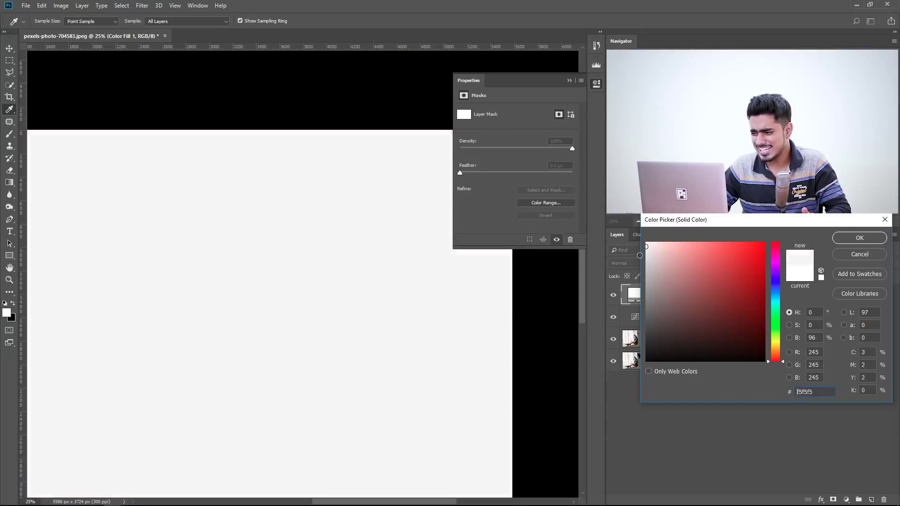
mouse_move(646, 255)
left_mouse_down()
mouse_move(646, 325)
mouse_move(630, 239)
mouse_move(613, 236)
left_mouse_up()
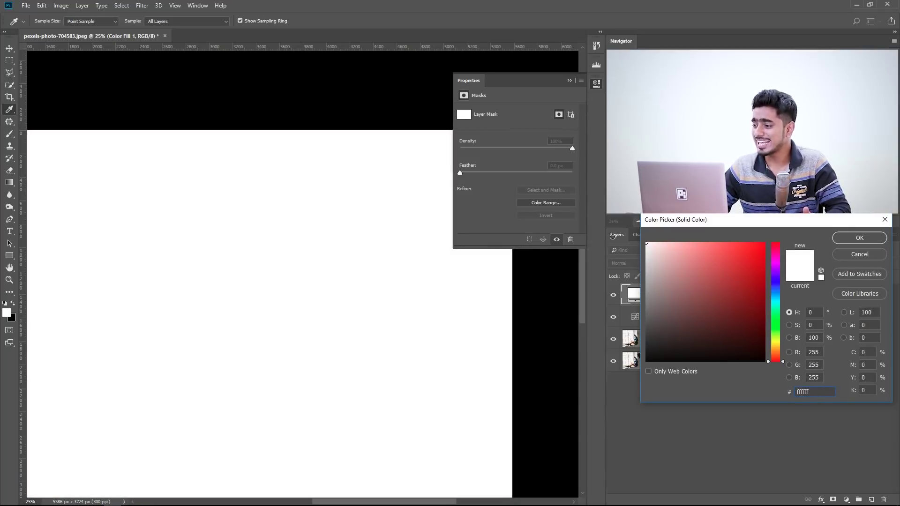
left_click_drag(710, 228, 715, 263)
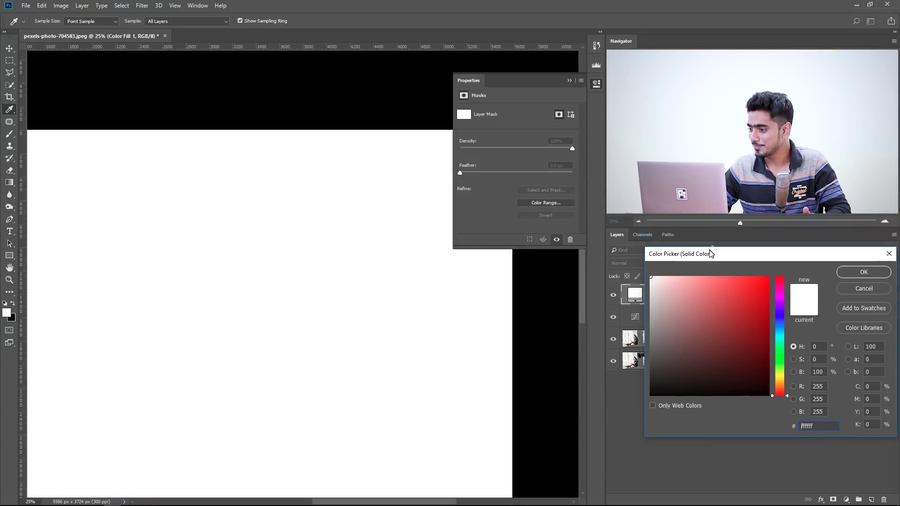
left_click(853, 272)
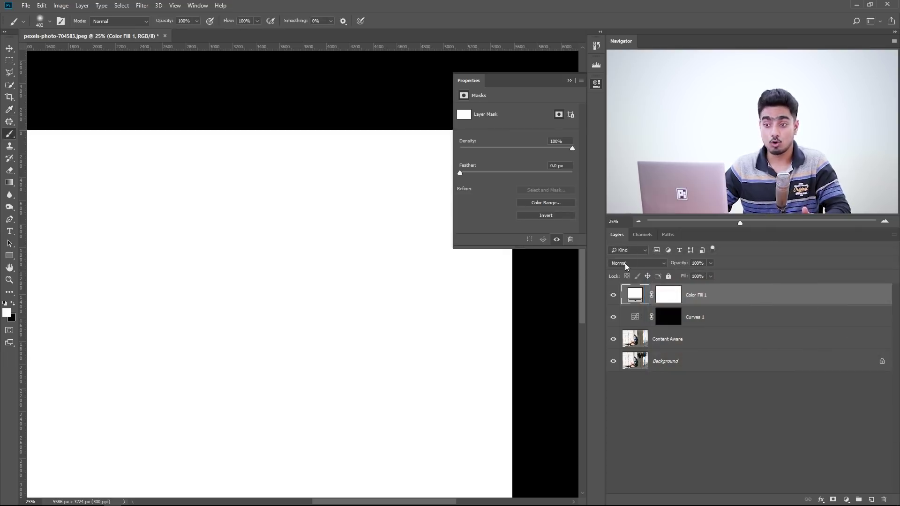
left_click(625, 263)
left_click(637, 483)
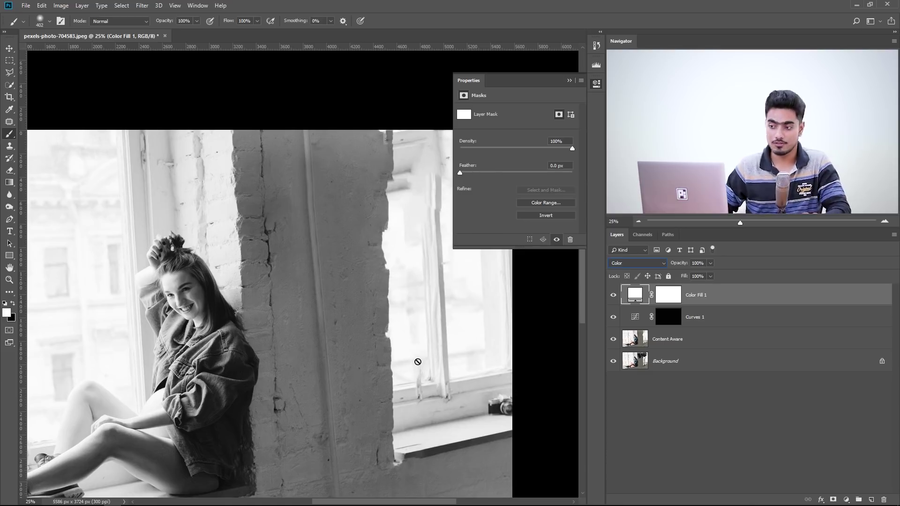
Step: Add a second Curves adjustment layer on top with an S-shaped curve that increases contrast
left_click(847, 500)
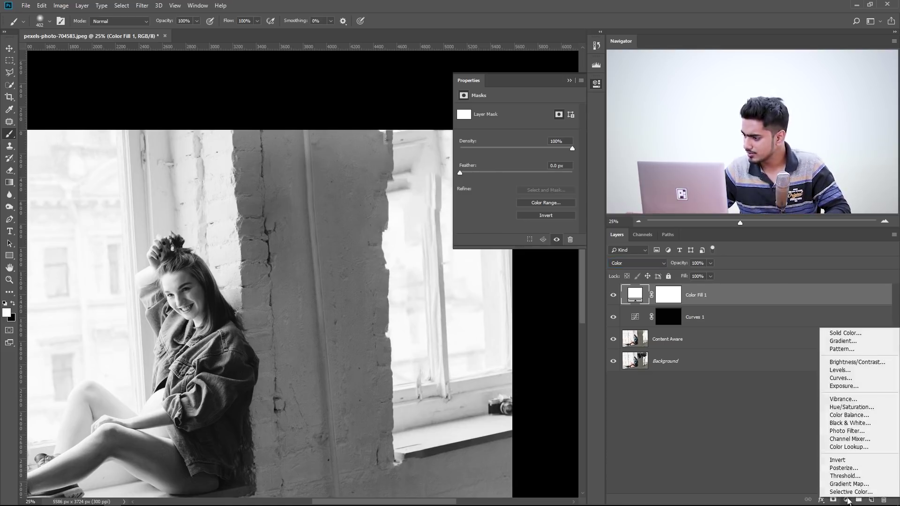
left_click(844, 381)
left_click_drag(537, 163, 540, 160)
left_click_drag(514, 193, 516, 195)
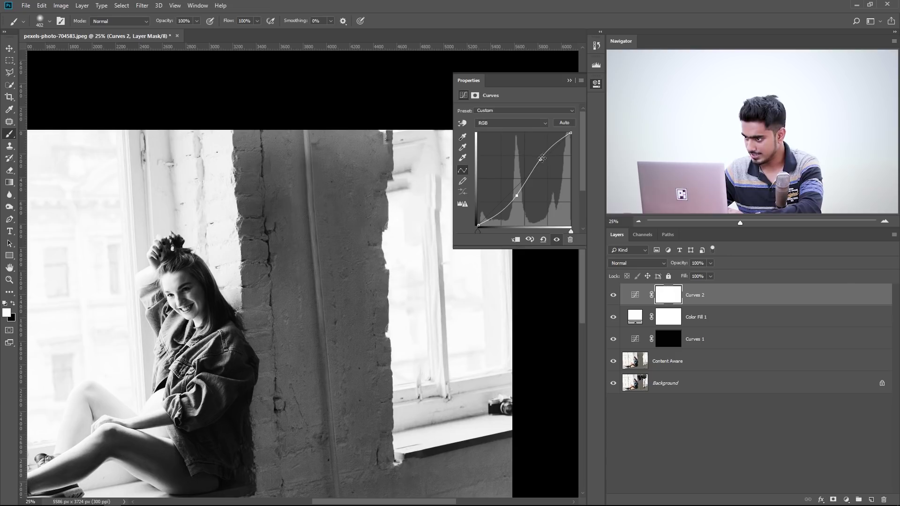
left_click(570, 81)
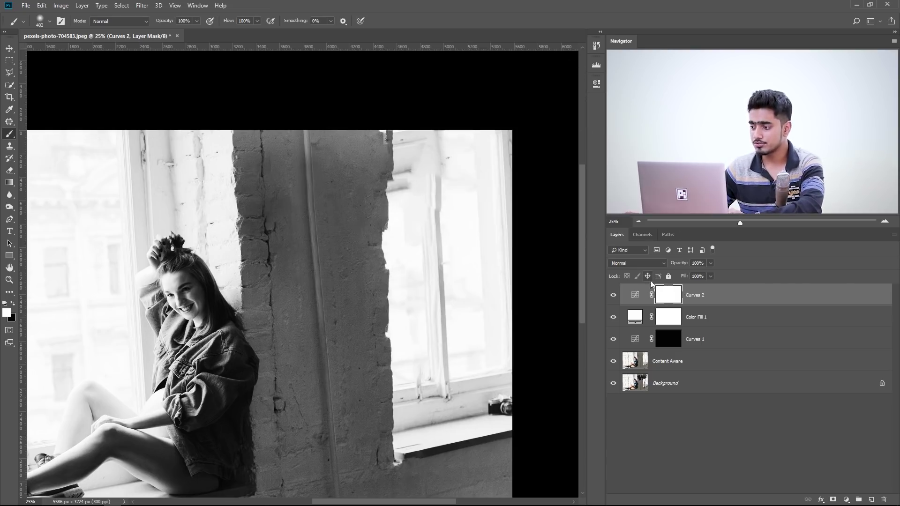
Step: Target the mask of the Curves 1 layer and set the Brush to 2% flow with a diameter of about 270 px
left_click(665, 343)
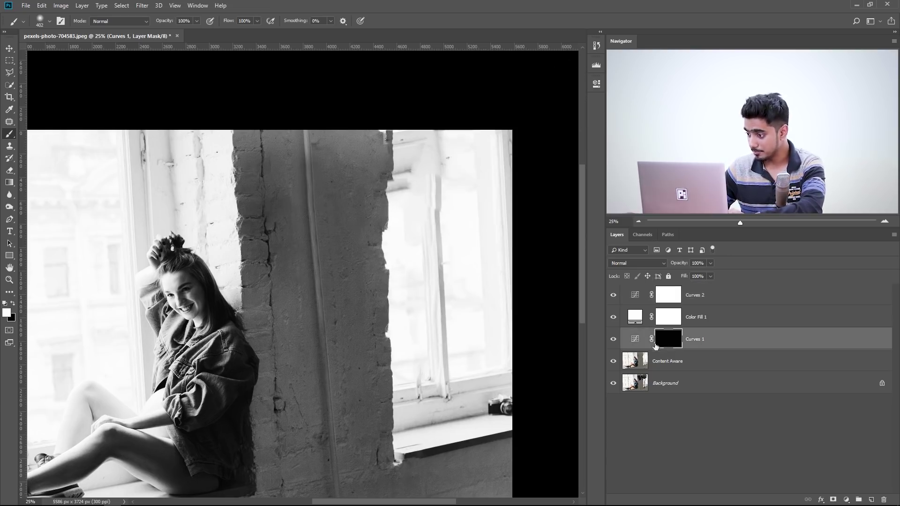
scroll(418, 261, "down", 1)
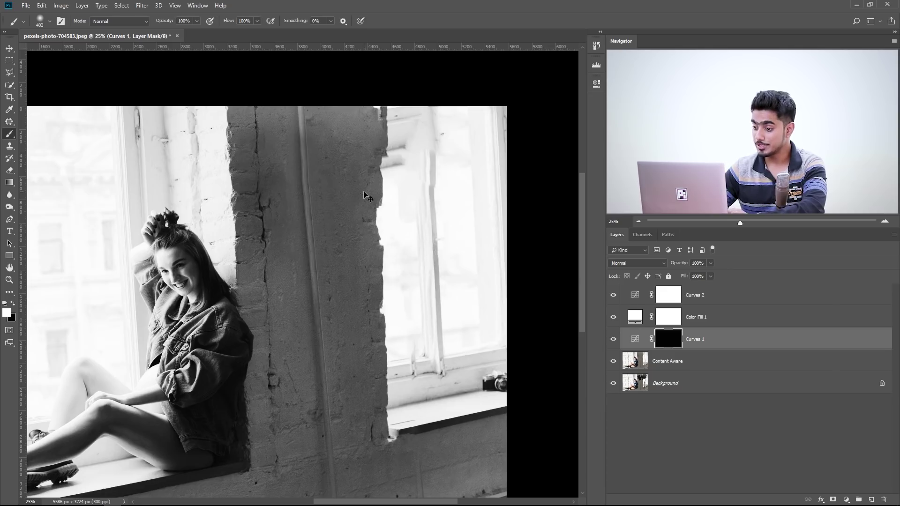
key("ctrl+plus")
scroll(362, 239, "up", 3)
left_click_drag(257, 252, 239, 251)
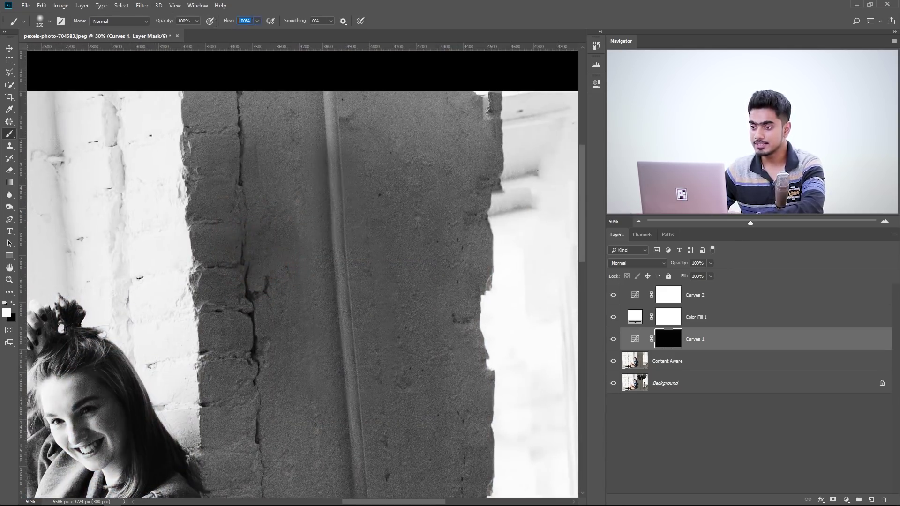
type("5")
key("Return")
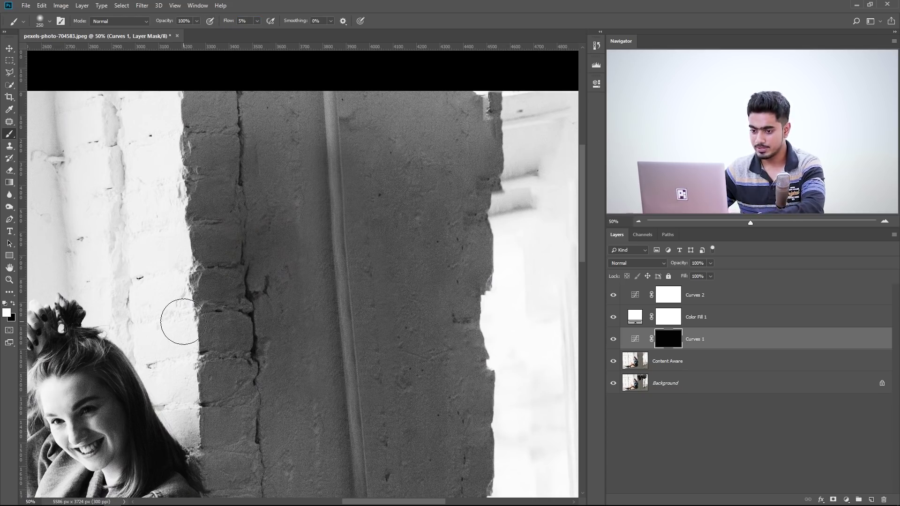
left_click_drag(267, 231, 276, 231)
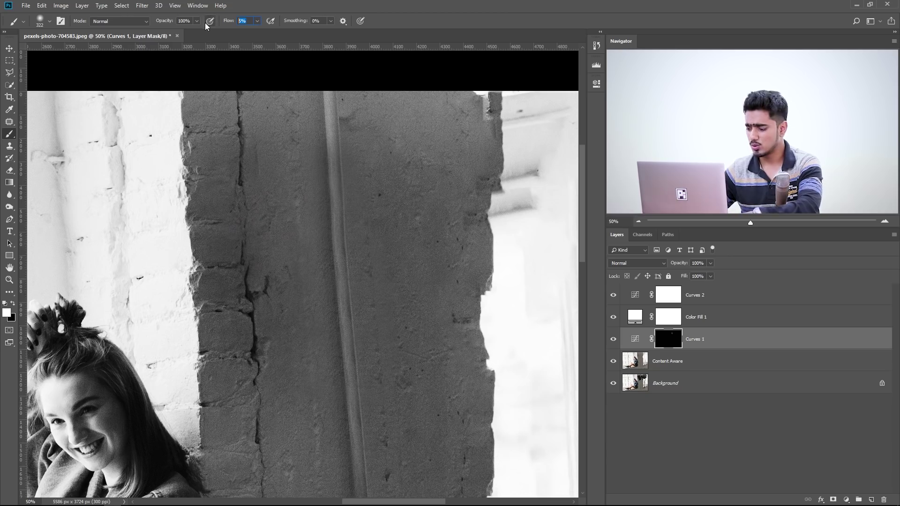
left_click_drag(261, 175, 251, 174)
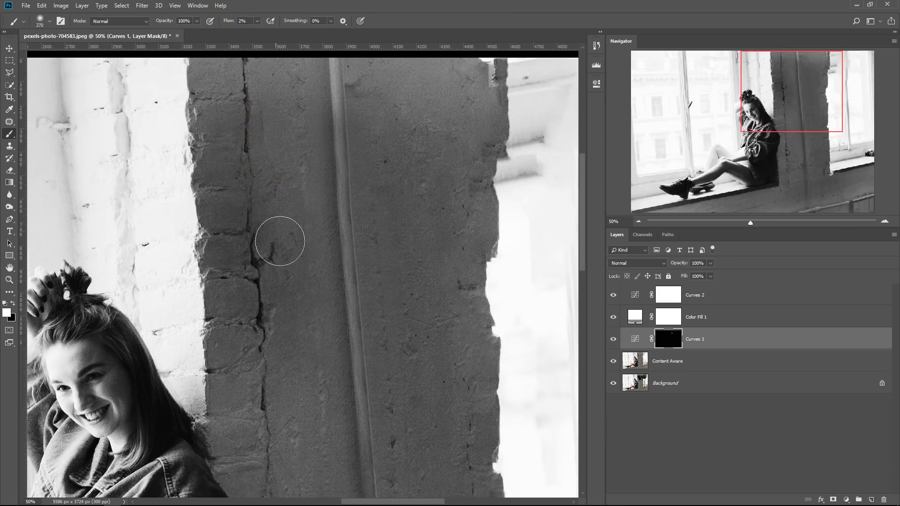
Step: Paint white on the Curves 1 mask over the dark wall patches around the crack and pipe, comparing with the layer hidden
mouse_move(236, 151)
left_mouse_down()
mouse_move(228, 254)
mouse_move(243, 232)
mouse_move(294, 208)
mouse_move(202, 199)
mouse_move(259, 198)
mouse_move(309, 251)
mouse_move(238, 332)
mouse_move(252, 308)
mouse_move(290, 347)
mouse_move(267, 334)
mouse_move(225, 336)
left_mouse_up()
mouse_move(236, 354)
left_mouse_down()
mouse_move(233, 271)
mouse_move(265, 311)
left_mouse_up()
left_click_drag(236, 245, 232, 324)
left_click_drag(310, 151, 253, 210)
right_click(262, 218, "alt")
mouse_move(275, 161)
left_mouse_down()
mouse_move(269, 198)
mouse_move(276, 206)
mouse_move(280, 193)
mouse_move(325, 198)
mouse_move(376, 284)
left_mouse_up()
right_click(281, 195, "alt")
right_click(310, 197, "alt")
left_click_drag(355, 339, 353, 286)
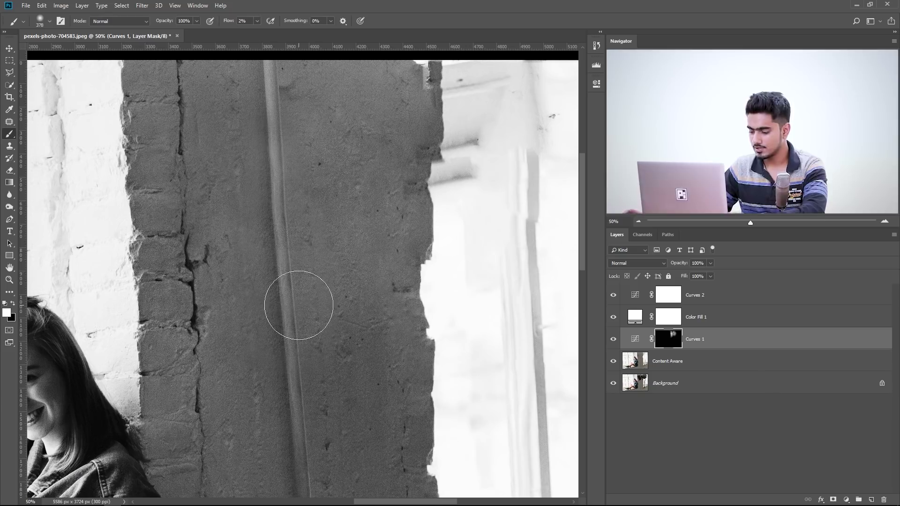
key("ctrl+minus")
key("ctrl+minus")
left_click_drag(299, 306, 337, 302)
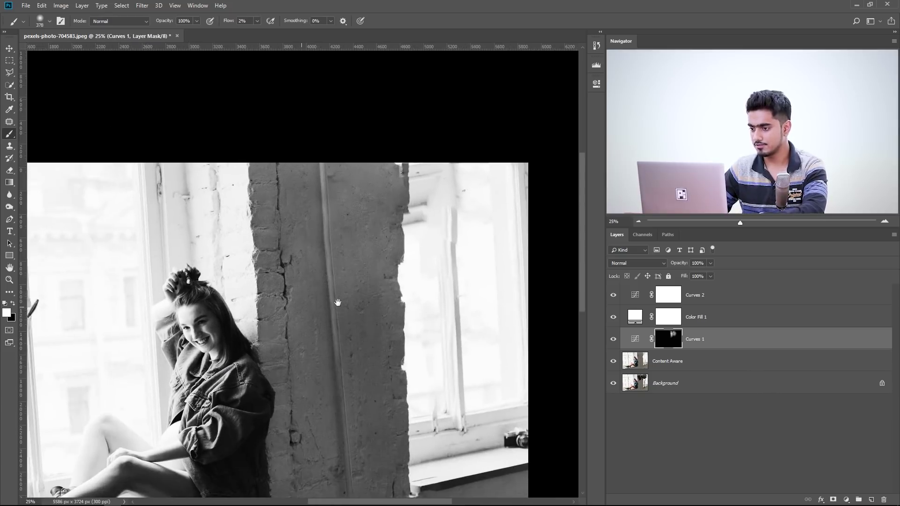
left_click(613, 340)
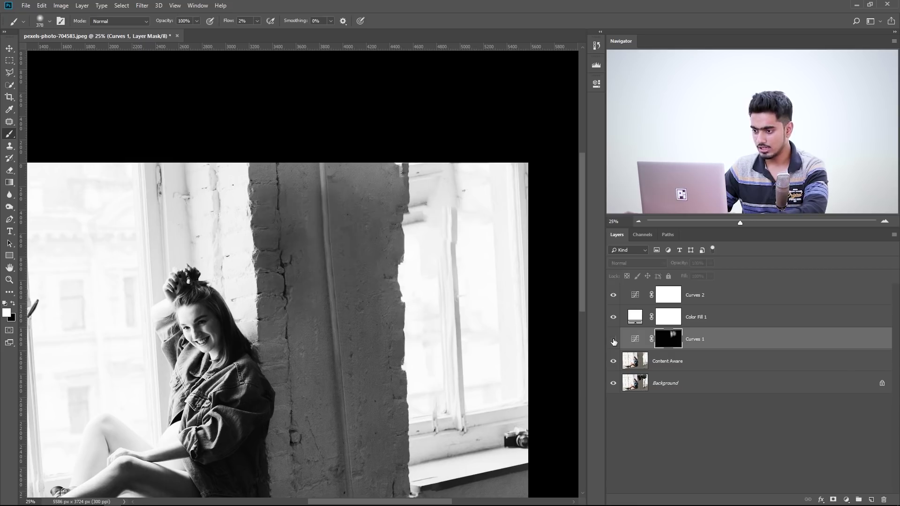
left_click(613, 340)
Step: Brighten the wider wall area beside the woman on the Curves 1 mask with a larger brush, and compare before and after
mouse_move(372, 310)
left_mouse_down()
mouse_move(393, 313)
mouse_move(392, 305)
left_mouse_up()
mouse_move(371, 353)
left_mouse_down()
mouse_move(312, 357)
mouse_move(307, 343)
mouse_move(314, 352)
mouse_move(350, 338)
mouse_move(373, 379)
mouse_move(342, 216)
mouse_move(313, 185)
mouse_move(356, 196)
mouse_move(368, 164)
mouse_move(343, 338)
left_mouse_up()
left_click_drag(360, 316, 403, 275)
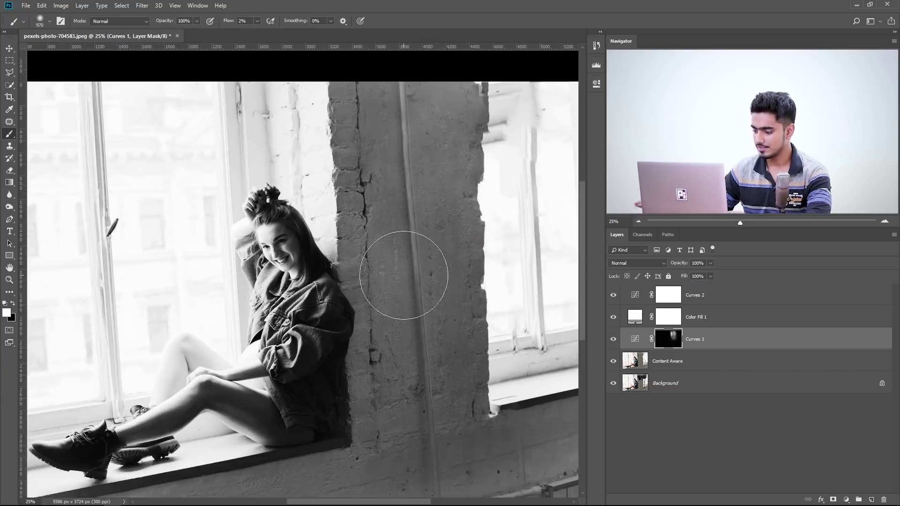
key("ctrl+0")
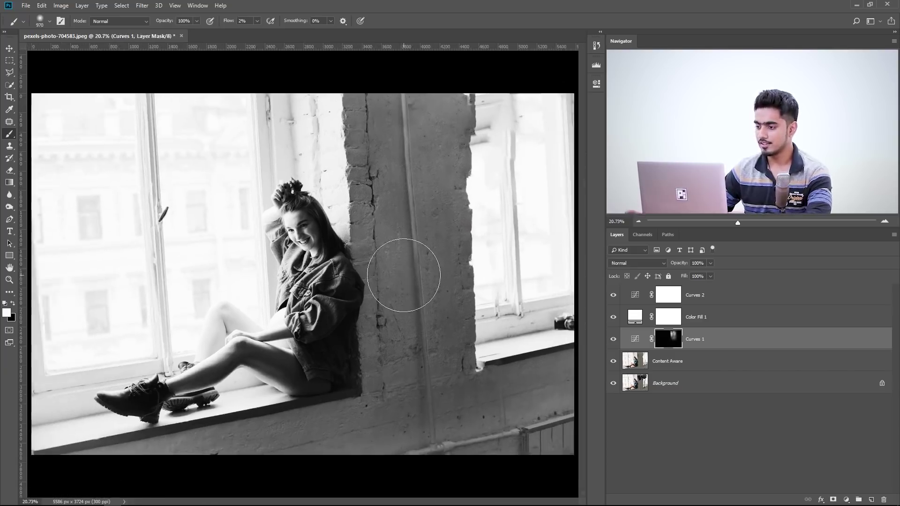
left_click(614, 340)
left_click(613, 340)
left_click(614, 340)
left_click(614, 339)
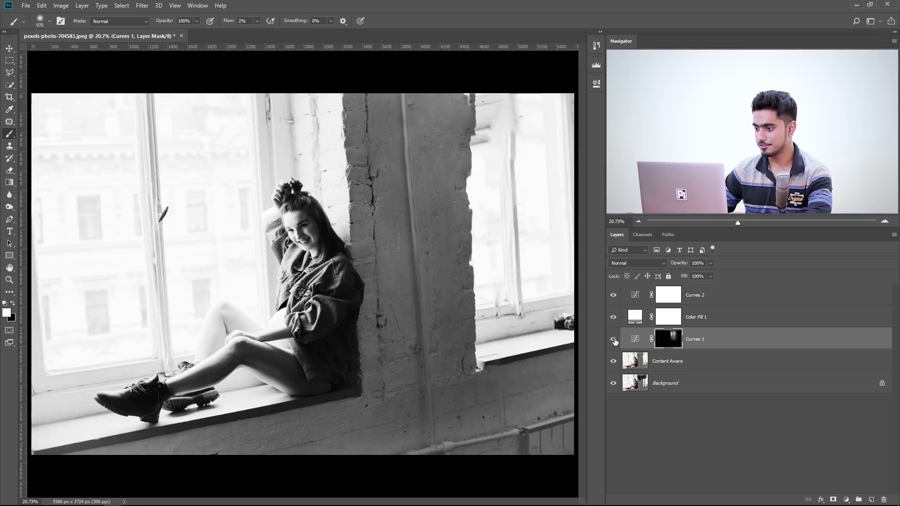
Step: Group the Curves 2 and Color Fill 1 layers as "Luminance" and hide the group
left_click(613, 301)
left_click(720, 321)
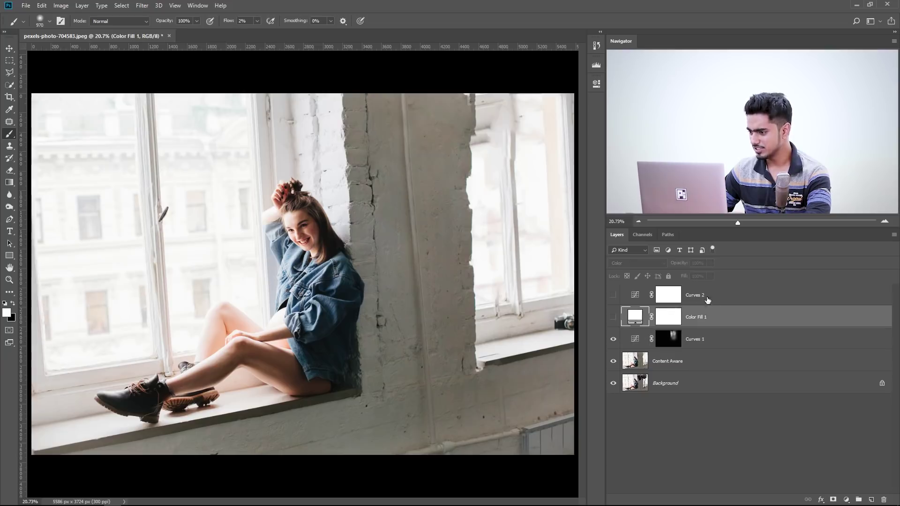
left_click(612, 298)
left_click(731, 301, "shift")
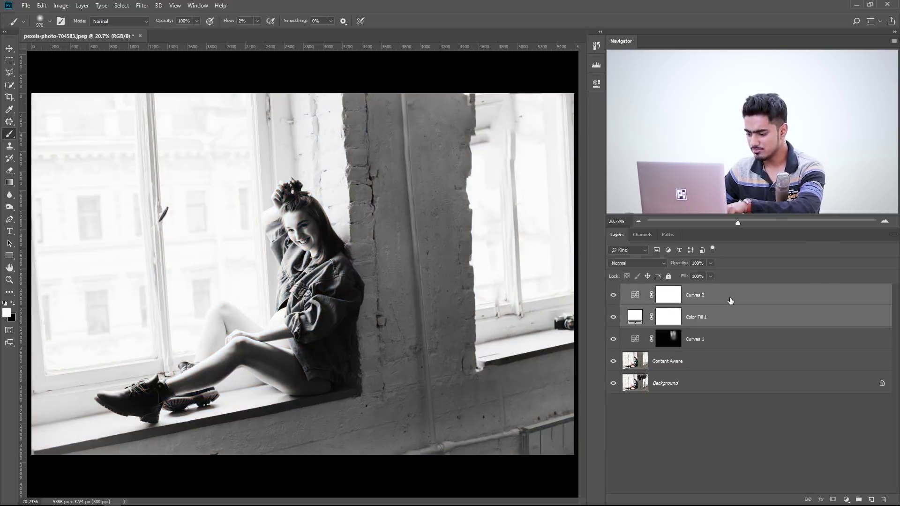
key("ctrl+g")
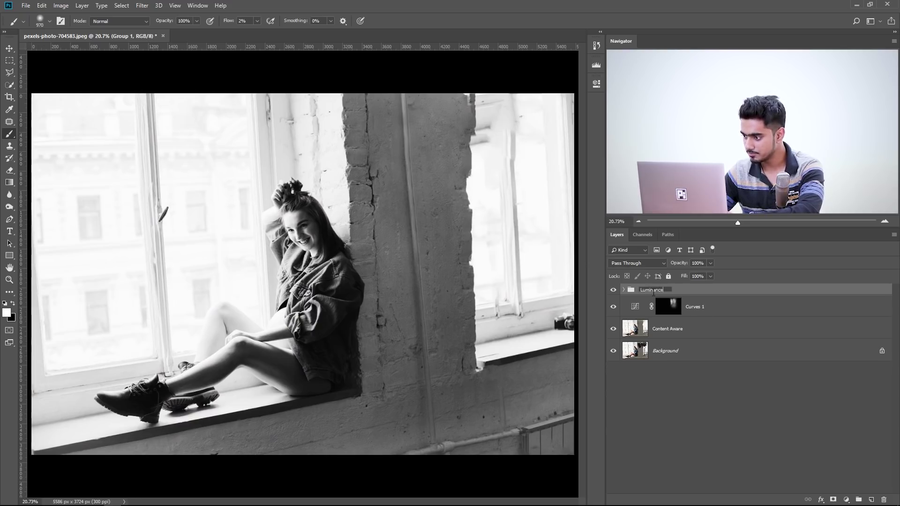
left_click(614, 291)
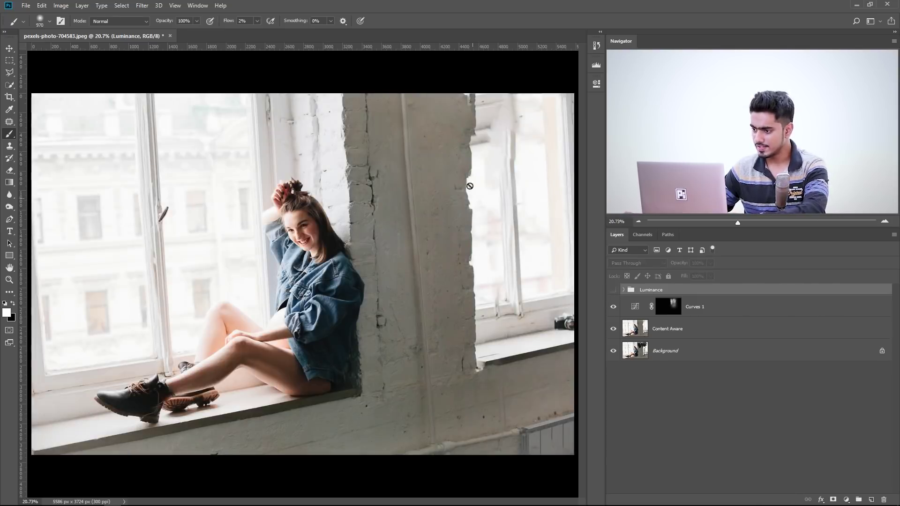
Step: Duplicate the Content Aware layer and rename the copy "Clone 2"
scroll(466, 200, "up", 3)
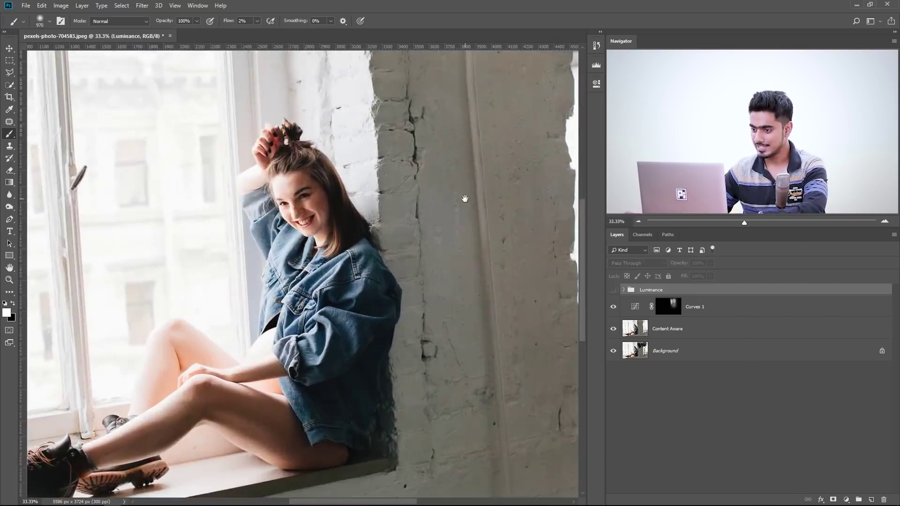
left_click_drag(466, 197, 195, 261)
scroll(194, 259, "down", 3)
scroll(194, 259, "up", 5)
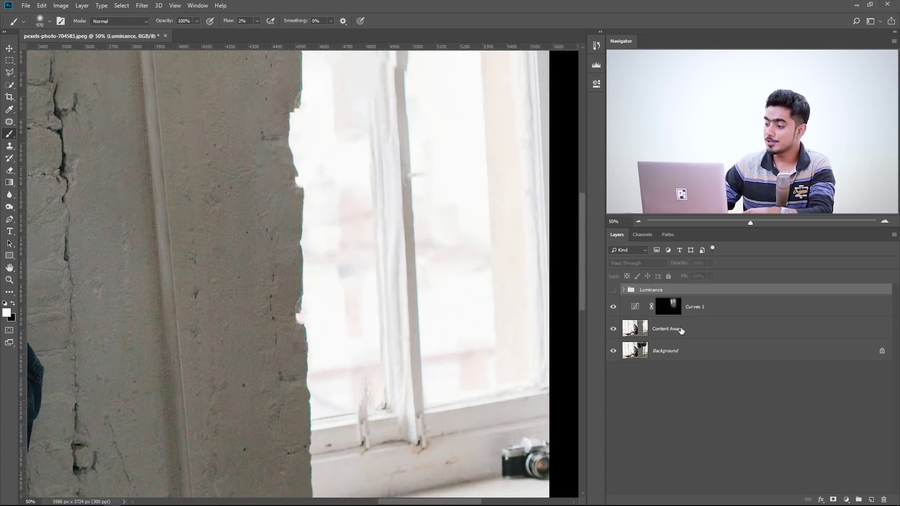
left_click(680, 330)
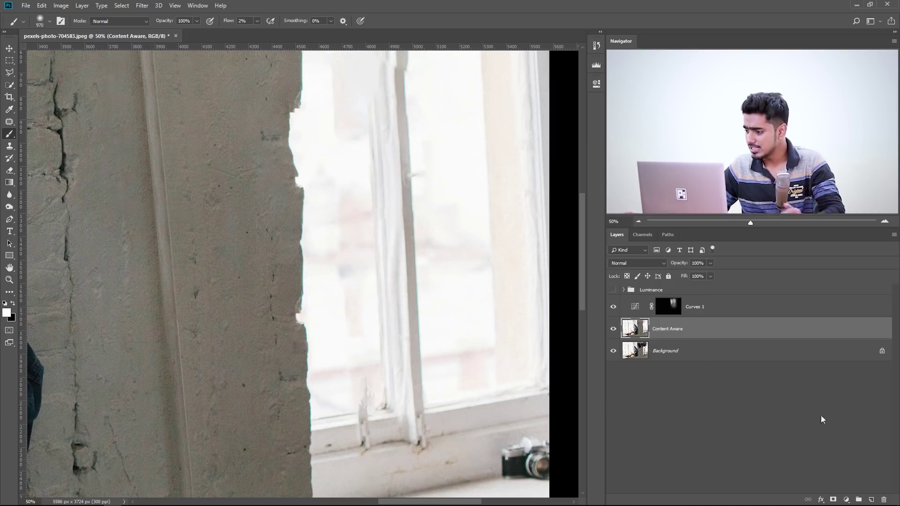
key("ctrl+j")
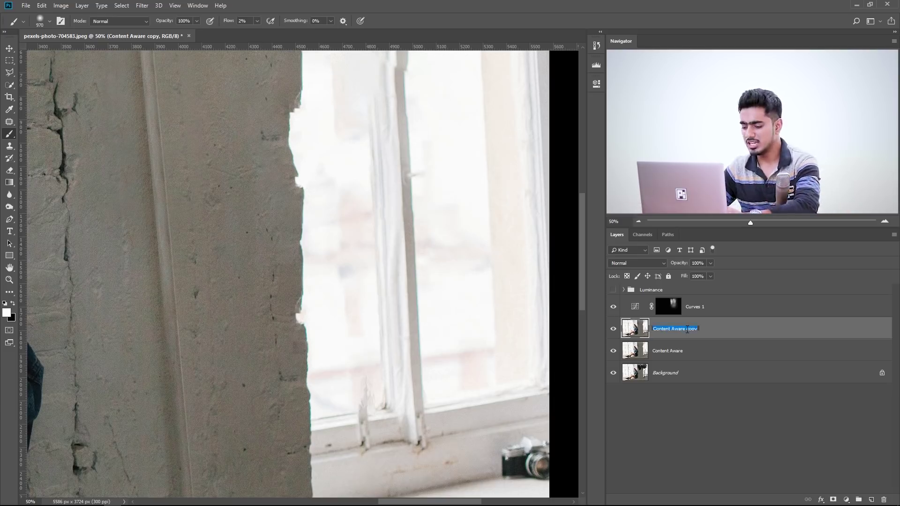
key("Return")
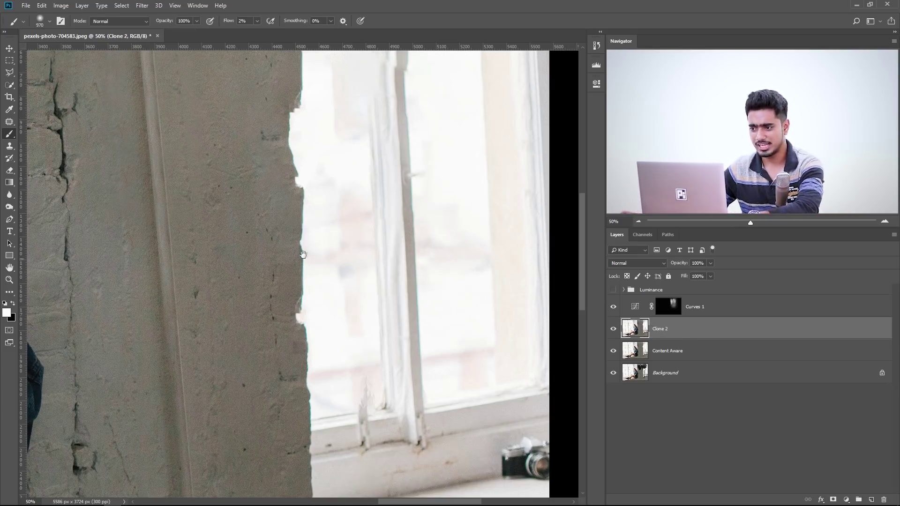
Step: Examine the ragged wall edge beside the right-hand window and compare it with the original Background layer
mouse_move(303, 254)
left_mouse_down()
mouse_move(356, 263)
mouse_move(388, 345)
mouse_move(353, 122)
mouse_move(365, 225)
left_mouse_up()
left_click_drag(303, 238, 312, 323)
left_click_drag(315, 301, 283, 300)
left_click_drag(293, 231, 302, 285)
mouse_move(342, 308)
left_mouse_down()
mouse_move(290, 308)
mouse_move(294, 259)
left_mouse_up()
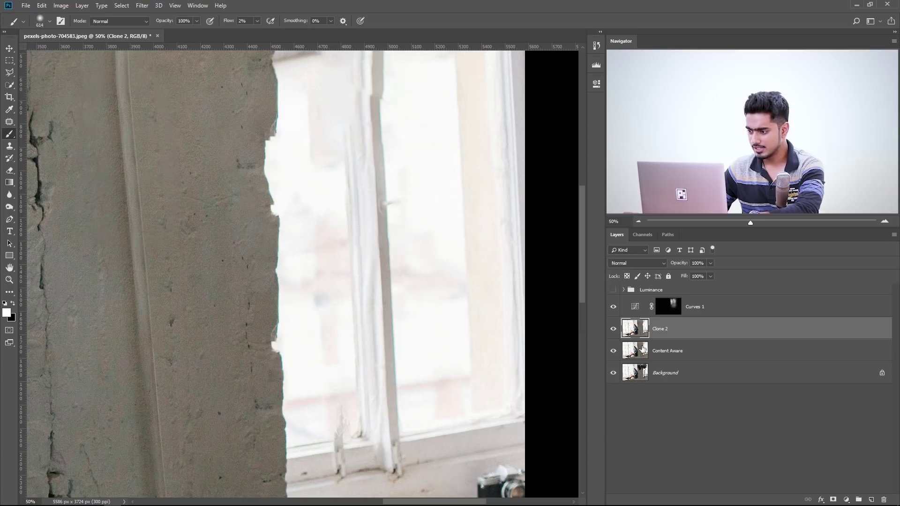
left_click(613, 374, "alt")
left_click(613, 374, "alt")
left_click_drag(281, 276, 283, 295)
mouse_move(288, 231)
left_mouse_down()
mouse_move(256, 230)
mouse_move(285, 258)
left_mouse_up()
left_click_drag(275, 353, 303, 353)
Step: Try to fill the notch in the wall edge beside the window using the Clone Stamp in Normal mode
left_click(9, 146)
left_click(302, 332, "alt")
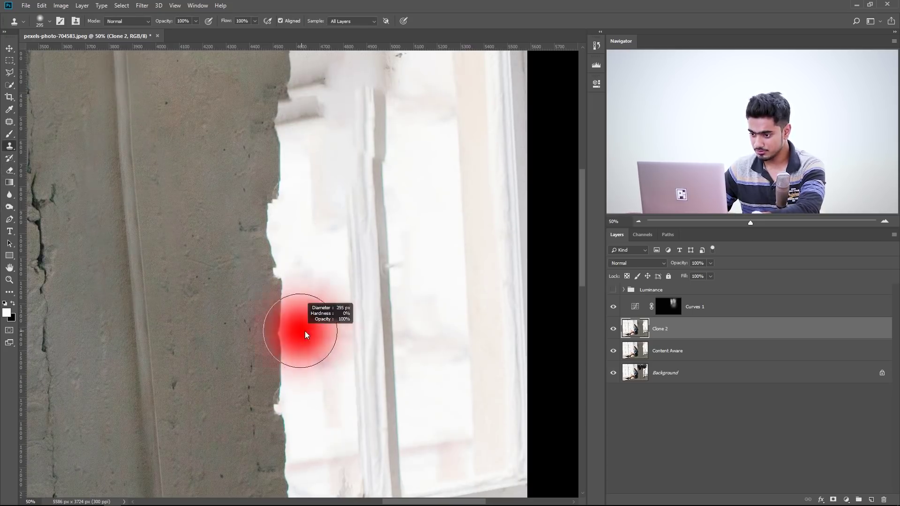
left_click_drag(270, 260, 285, 257)
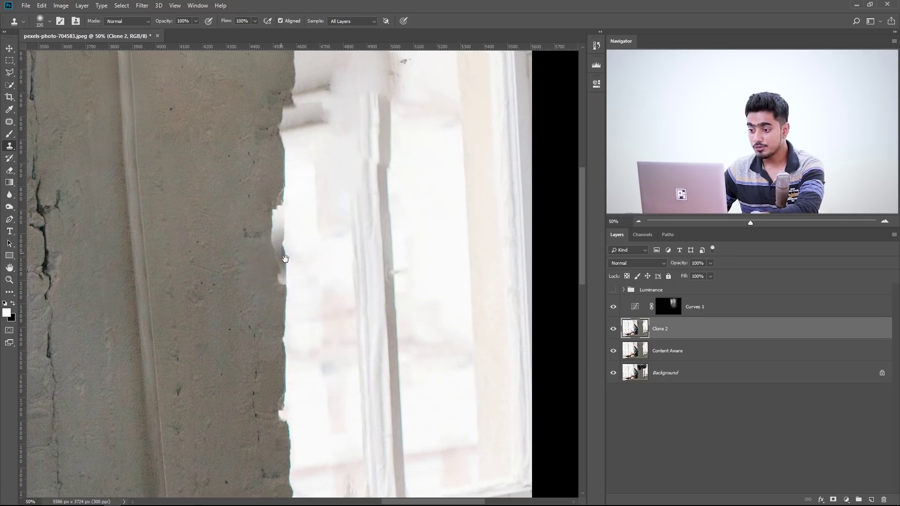
mouse_move(248, 192)
left_mouse_down()
mouse_move(275, 240)
mouse_move(259, 258)
mouse_move(245, 216)
mouse_move(247, 248)
left_mouse_up()
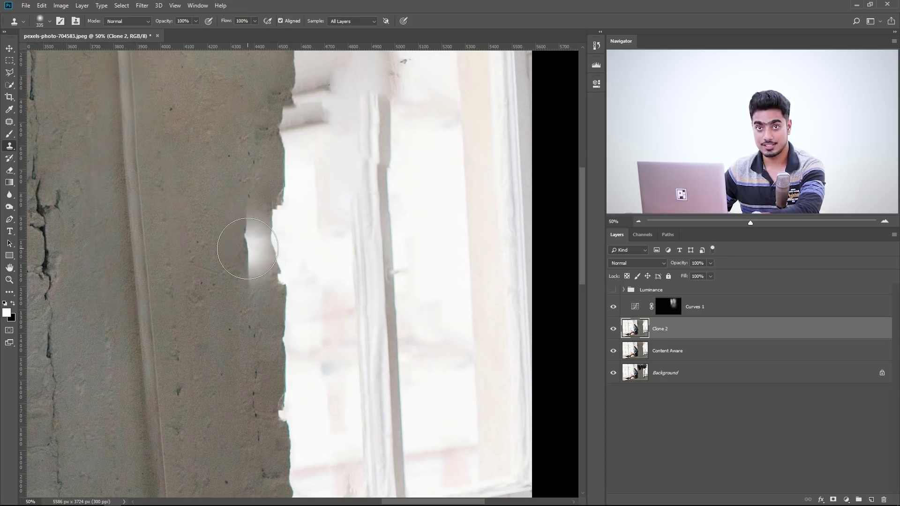
Step: Set the Clone Stamp mode to Darken and clone wall texture over the bright notch in the wall edge
left_click(127, 21)
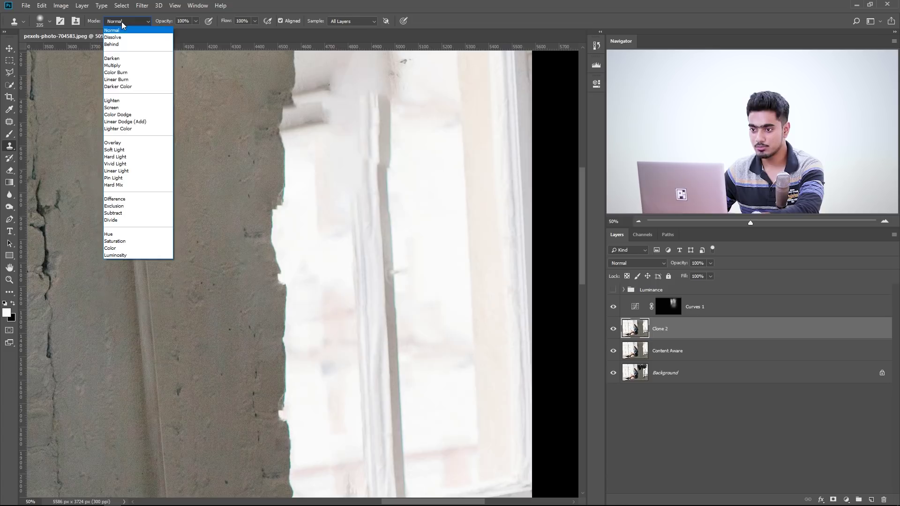
left_click(112, 58)
left_click_drag(301, 298, 287, 271)
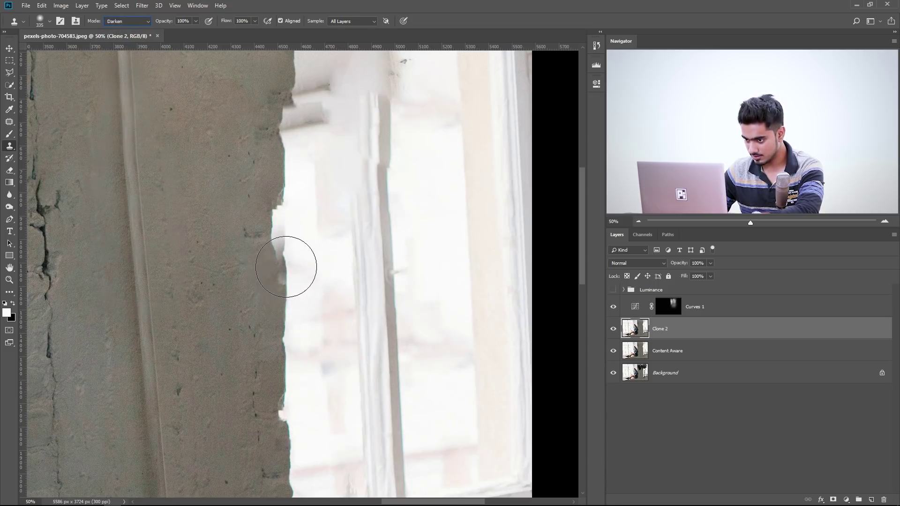
mouse_move(285, 263)
left_mouse_down()
mouse_move(297, 275)
mouse_move(279, 208)
left_mouse_up()
mouse_move(305, 239)
left_mouse_down()
mouse_move(311, 308)
mouse_move(311, 193)
left_mouse_up()
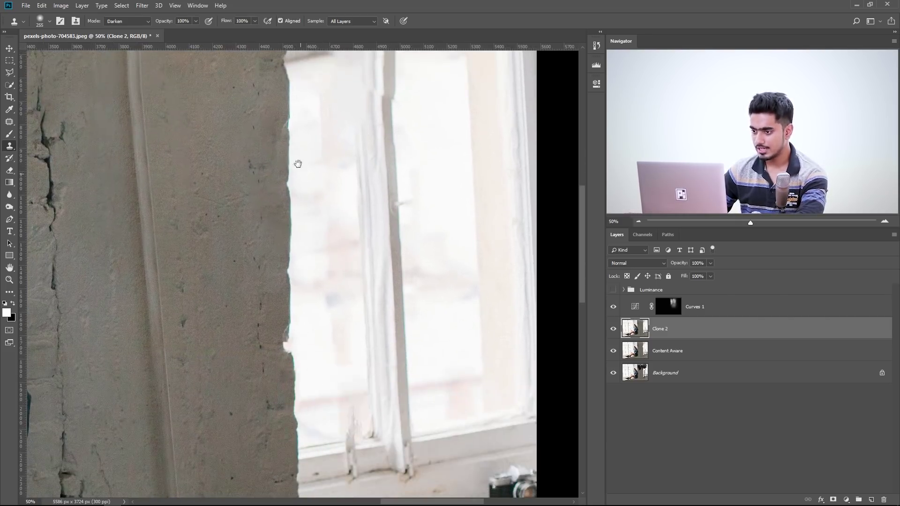
Step: Try to clone away the grey window ledge patch against the upper wall edge in Darken mode, and undo the strokes
left_click_drag(298, 164, 301, 387)
right_click(297, 297, "alt")
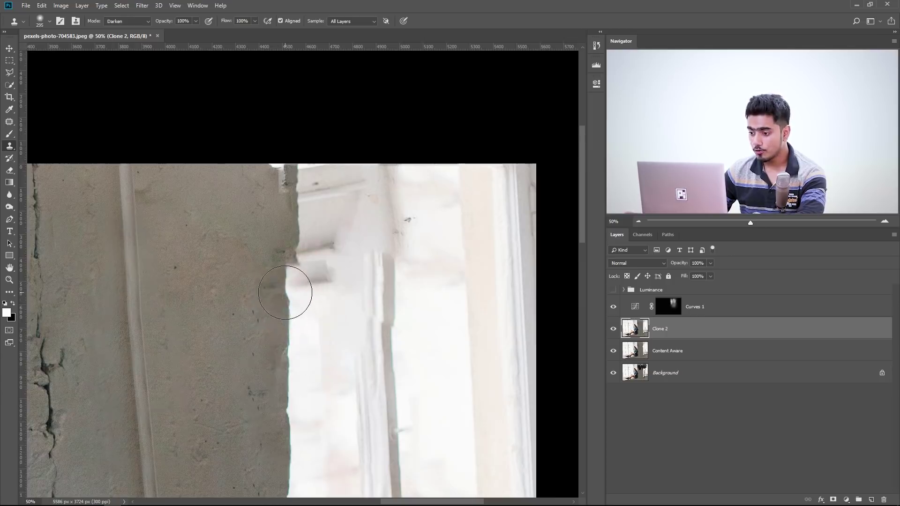
key("ctrl+plus")
key("ctrl+plus")
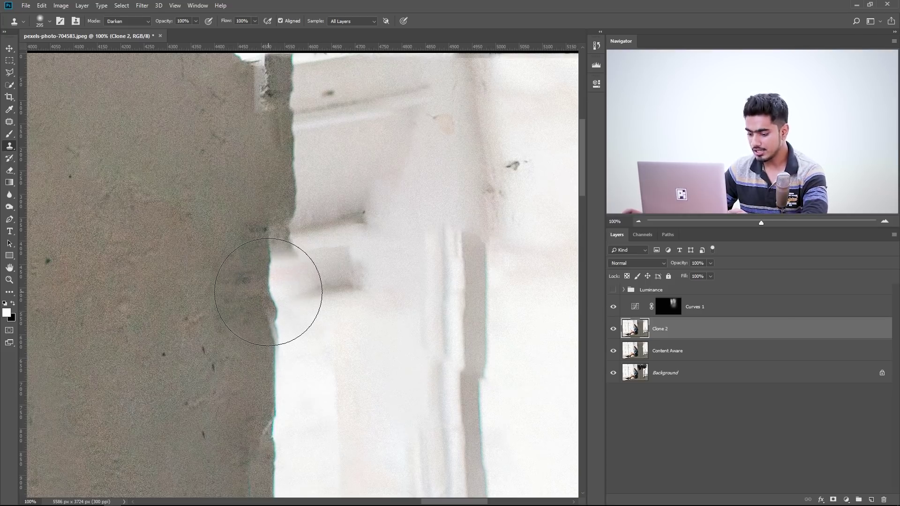
key("alt+shift+less")
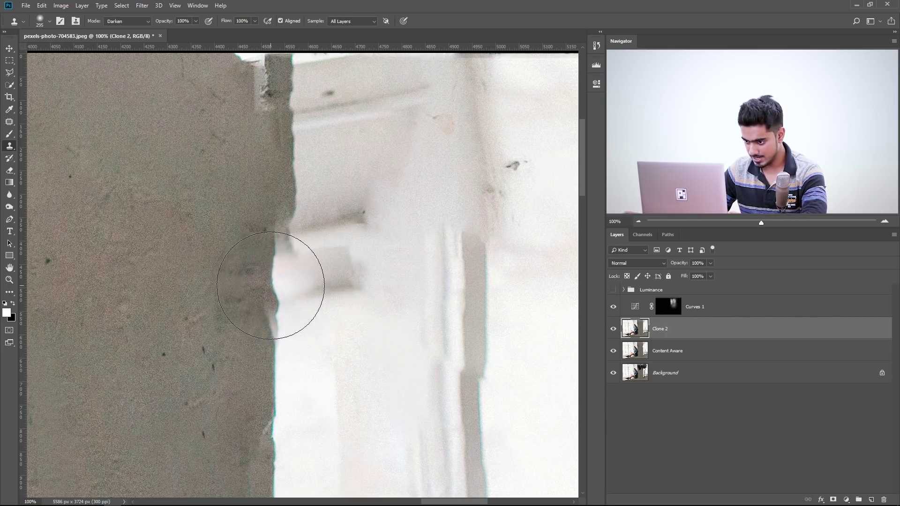
mouse_move(268, 287)
left_mouse_down()
mouse_move(268, 312)
mouse_move(263, 278)
mouse_move(262, 288)
mouse_move(262, 279)
mouse_move(306, 292)
left_mouse_up()
key("ctrl+alt+z")
key("ctrl+alt+z")
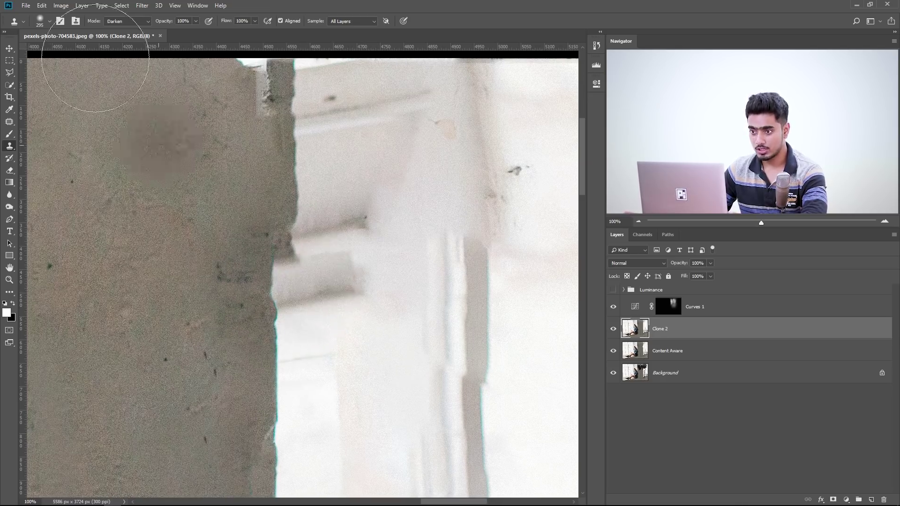
Step: Return the Clone Stamp mode to Normal and clone a clean wall edge over the grey ledge patch near the photo's top
left_click(126, 22)
left_click(122, 31)
key("ctrl+alt+z")
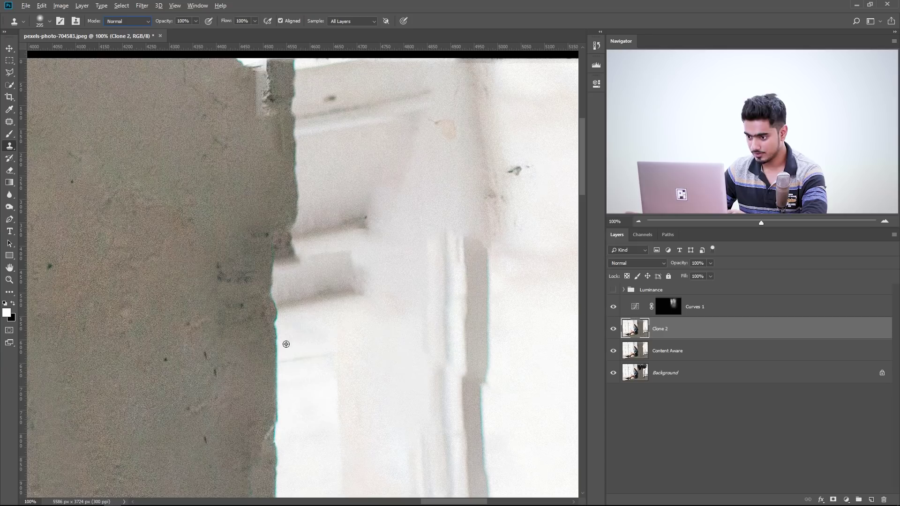
mouse_move(280, 317)
left_mouse_down()
mouse_move(297, 283)
mouse_move(293, 305)
mouse_move(276, 305)
mouse_move(284, 290)
mouse_move(282, 312)
left_mouse_up()
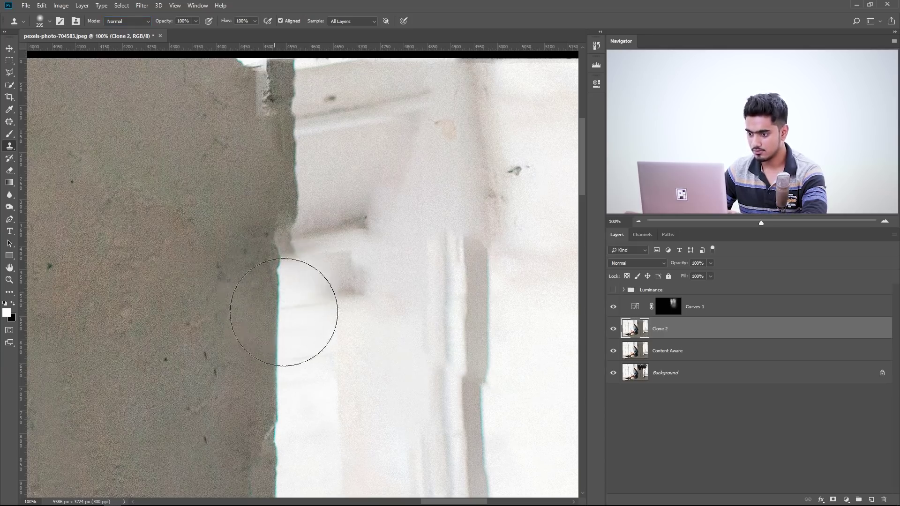
scroll(300, 127, "down", 10)
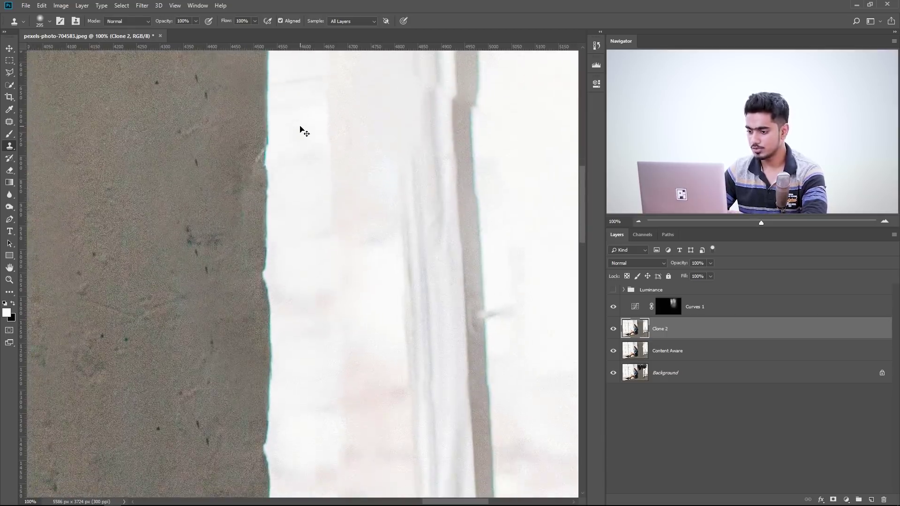
Step: Try to clone a clean wall edge over the grey patch near the photo's top with a larger Clone Stamp brush
scroll(300, 126, "down", 4)
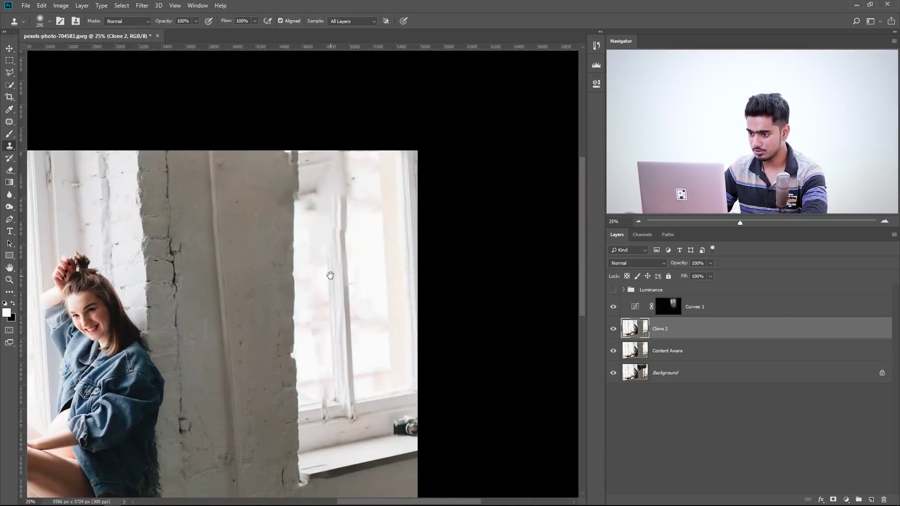
mouse_move(297, 265)
left_mouse_down()
mouse_move(305, 265)
mouse_move(300, 249)
mouse_move(291, 251)
left_mouse_up()
mouse_move(295, 215)
left_mouse_down()
mouse_move(301, 191)
mouse_move(294, 193)
mouse_move(303, 187)
mouse_move(284, 155)
left_mouse_up()
mouse_move(316, 256)
left_mouse_down()
mouse_move(312, 202)
mouse_move(342, 247)
left_mouse_up()
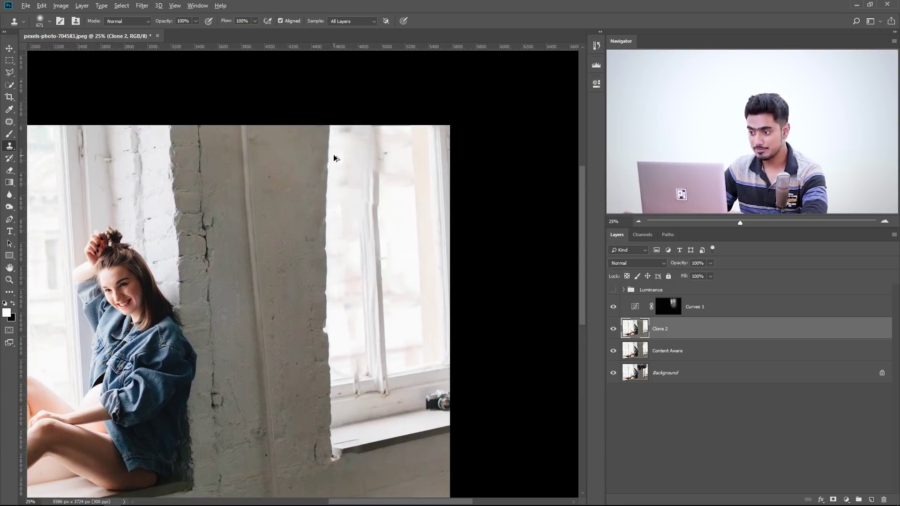
left_click_drag(335, 158, 331, 167)
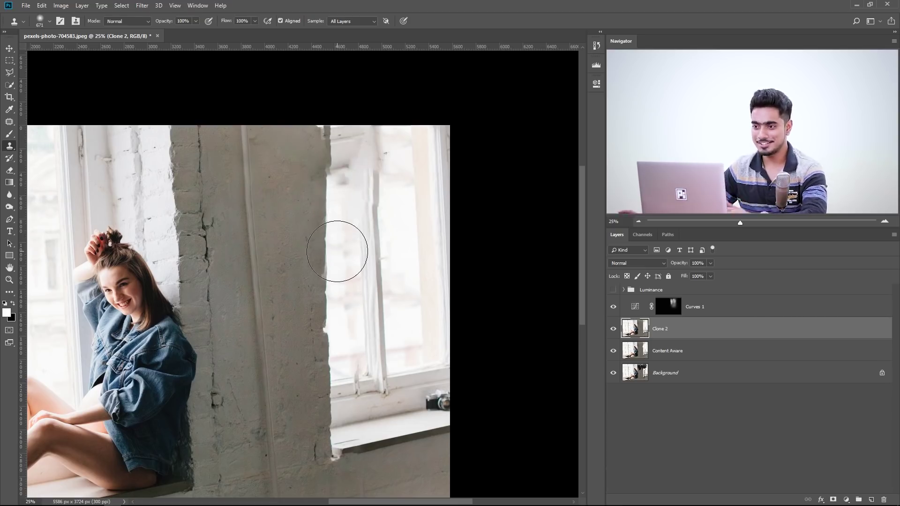
Step: Show the Clone Source settings and reset the clone rotation to 0.0°
left_click(198, 5)
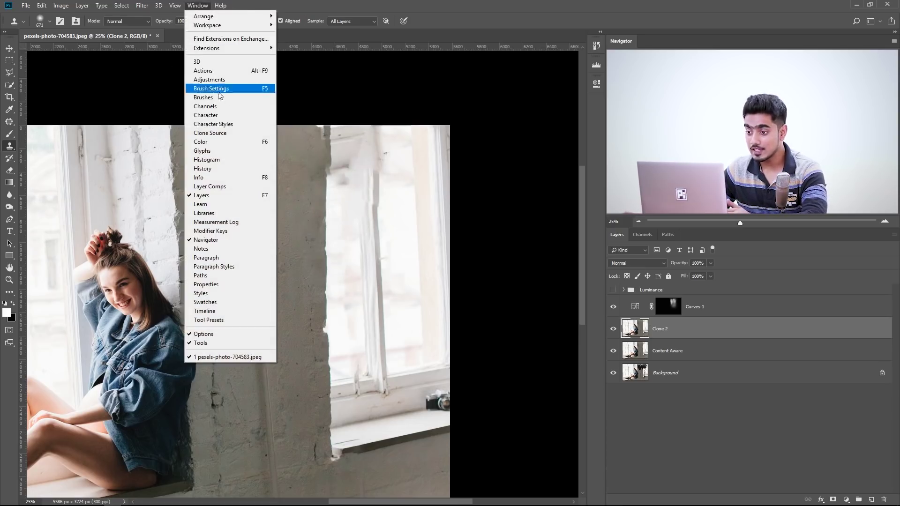
left_click(220, 134)
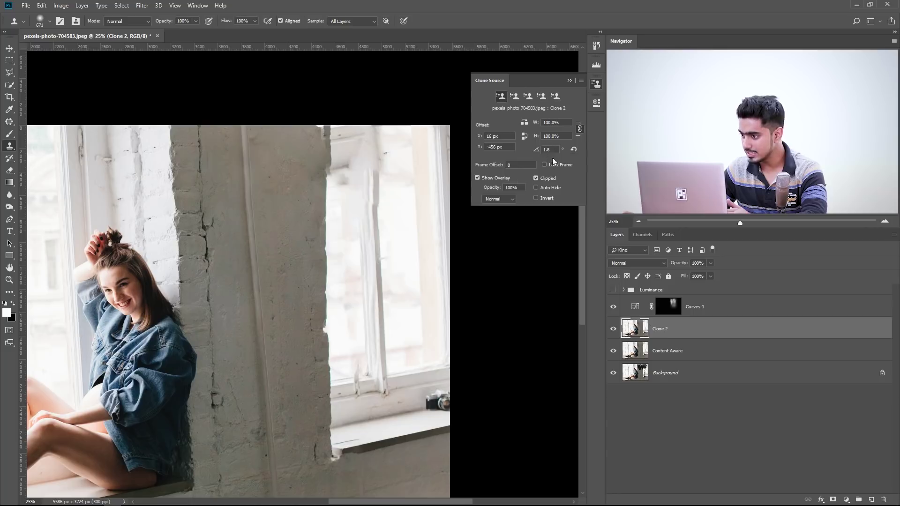
left_click(572, 150)
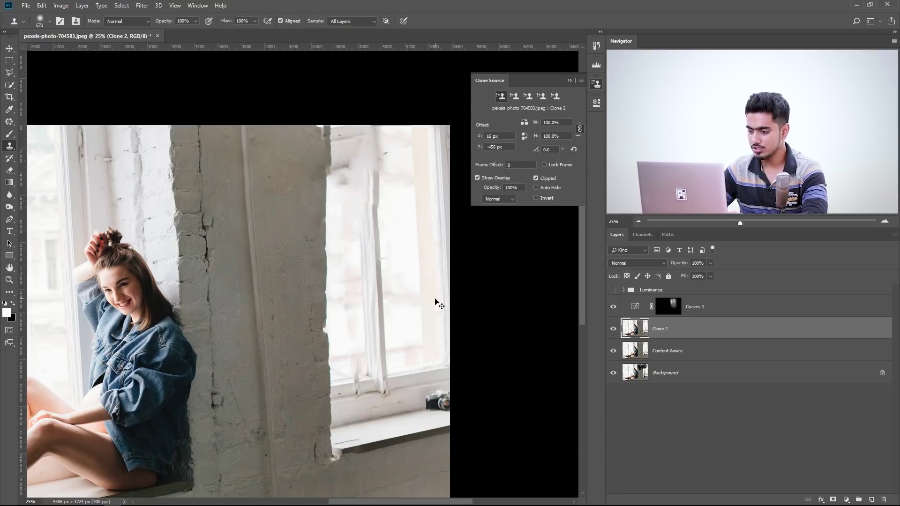
Step: Clone a clean section of the wall edge straight up over the grey patch beside the top of the window
key("ctrl+plus")
left_click_drag(435, 300, 429, 331)
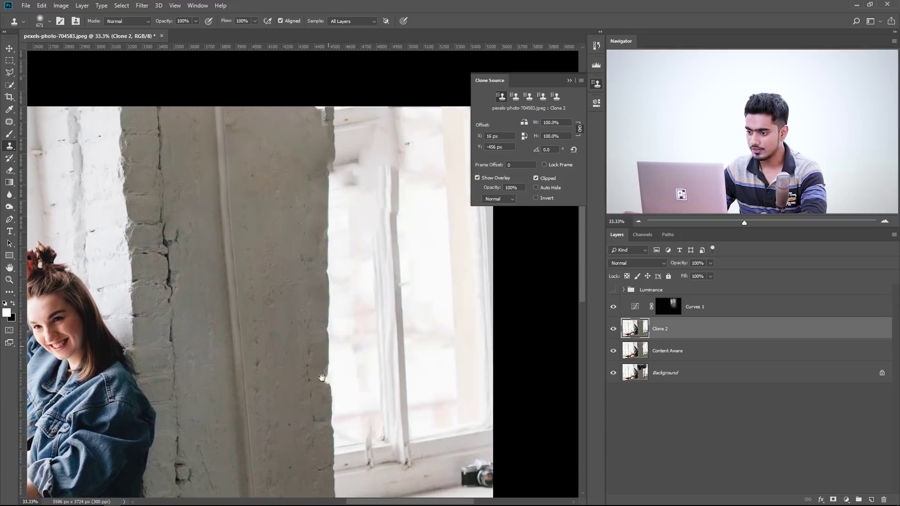
left_click(326, 274, "alt")
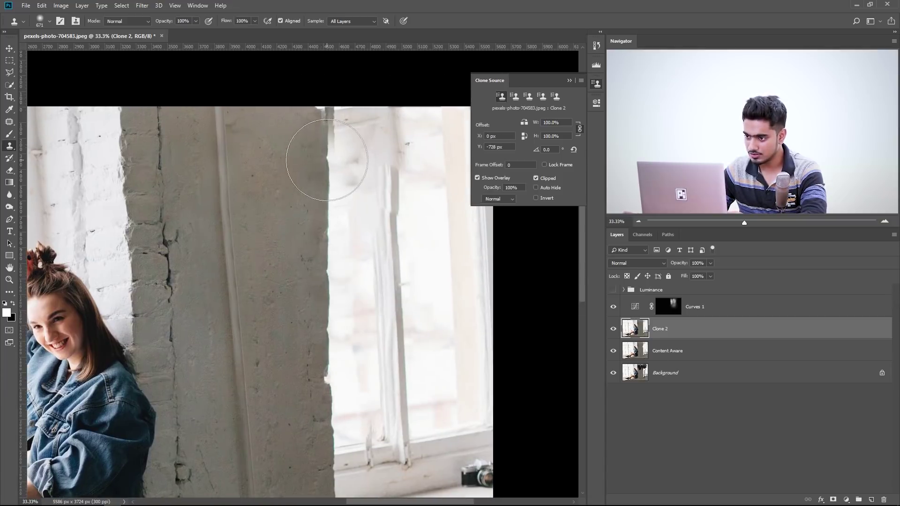
left_click_drag(328, 150, 321, 110)
mouse_move(358, 283)
left_mouse_down()
mouse_move(343, 249)
mouse_move(322, 331)
left_mouse_up()
left_click_drag(300, 276, 282, 275)
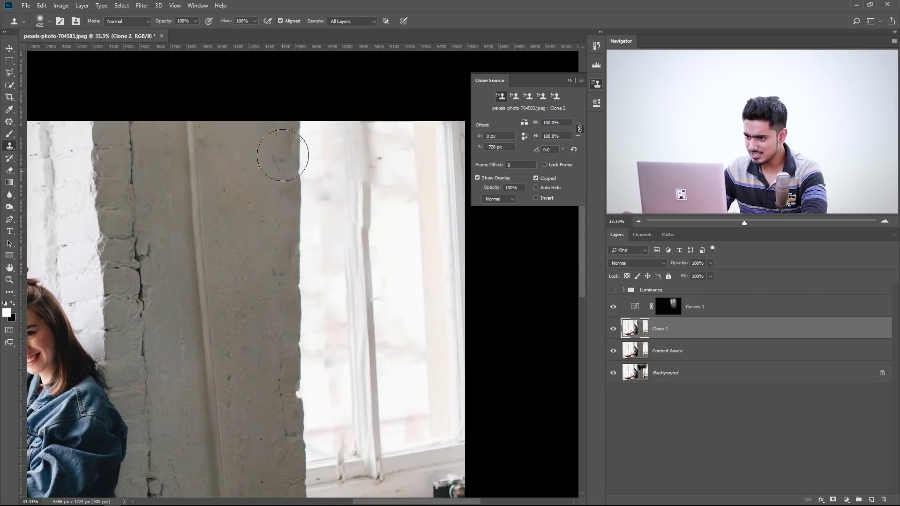
Step: Sample the wall edge much lower down and clone it over the upper edge near the photo's top
mouse_move(332, 308)
left_mouse_down()
mouse_move(332, 364)
mouse_move(309, 219)
mouse_move(291, 233)
mouse_move(293, 270)
left_mouse_up()
right_click(304, 288, "alt")
right_click(303, 378, "alt")
left_click(301, 387, "alt")
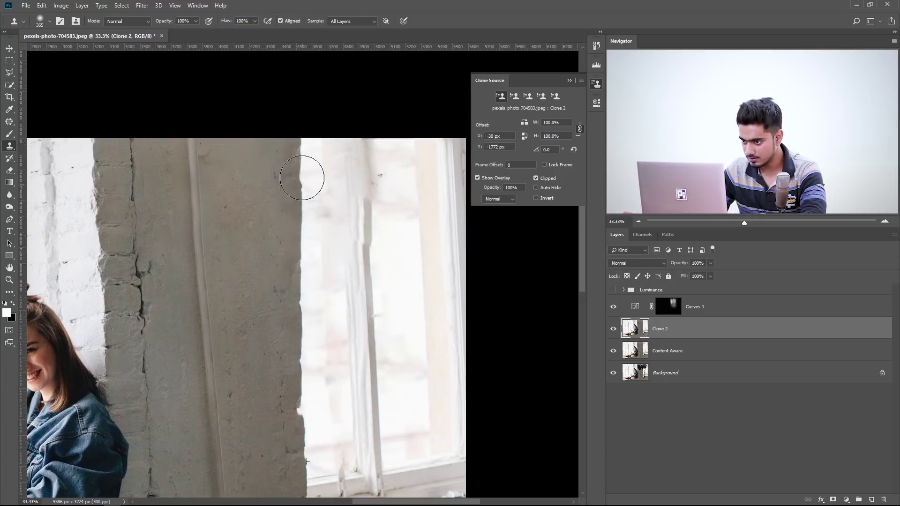
left_click_drag(311, 251, 307, 293)
Step: Touch up the uppermost wall edge with a small Clone Stamp brush, sampling from the adjacent edge
scroll(310, 295, "up", 2)
left_click_drag(285, 192, 293, 326)
left_click_drag(289, 274, 294, 274)
mouse_move(287, 206)
left_mouse_down()
mouse_move(266, 203)
mouse_move(251, 180)
left_mouse_up()
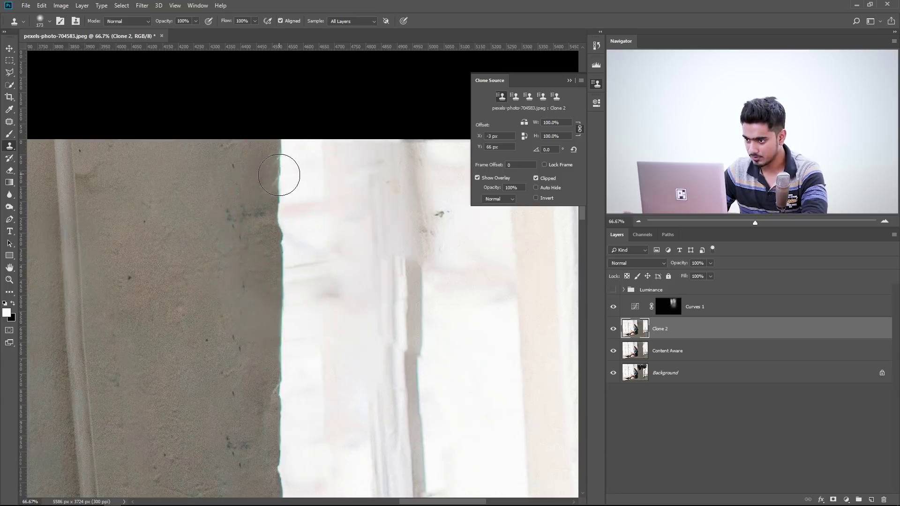
left_click_drag(274, 315, 237, 121)
left_click_drag(275, 167, 323, 286)
Step: Show the Luminance group and paint white on the Curves 1 mask at 2% flow along the wall edge beside the window
key("ctrl+minus")
key("ctrl+minus")
key("ctrl+minus")
left_click(663, 310)
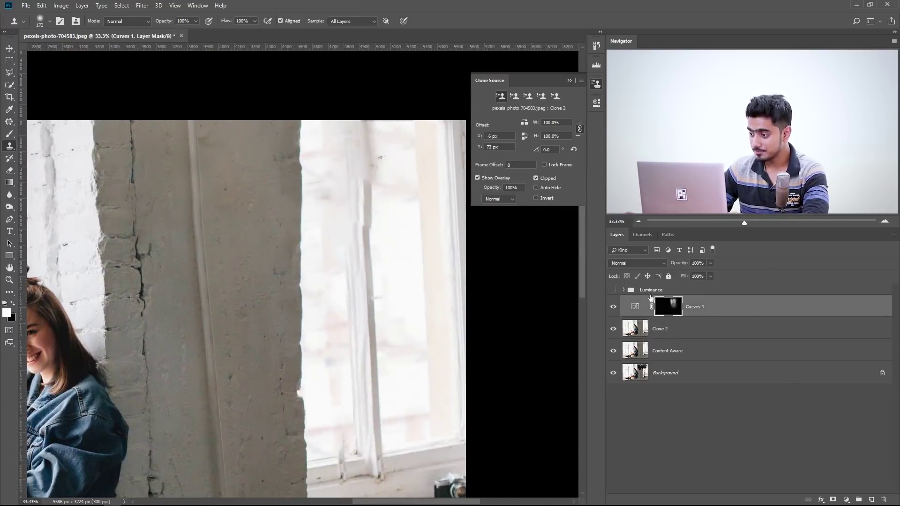
left_click(615, 290)
left_click_drag(237, 258, 218, 221)
mouse_move(271, 116)
left_mouse_down()
mouse_move(241, 144)
mouse_move(226, 141)
left_mouse_up()
left_click(10, 134)
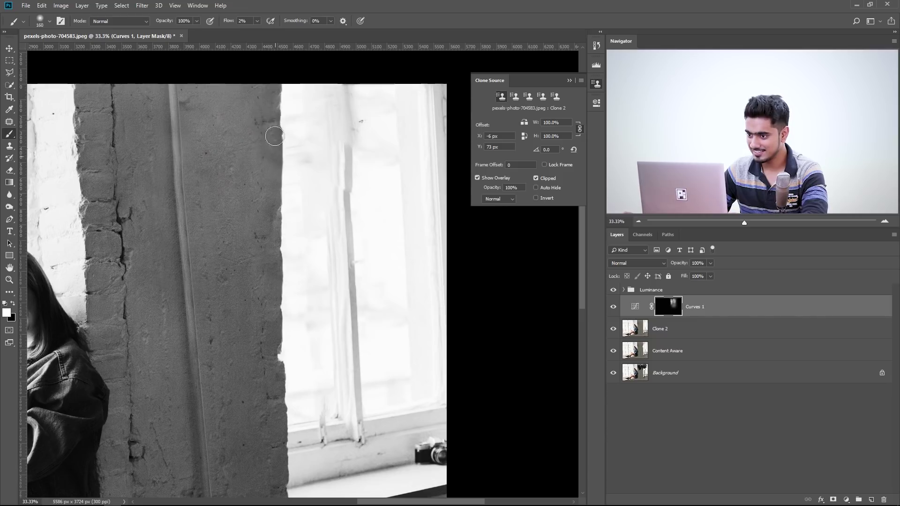
left_click_drag(274, 210, 276, 162)
left_click_drag(246, 213, 256, 213)
mouse_move(276, 143)
left_mouse_down()
mouse_move(271, 209)
mouse_move(268, 187)
left_mouse_up()
left_click_drag(265, 236, 260, 236)
left_click_drag(275, 298, 280, 342)
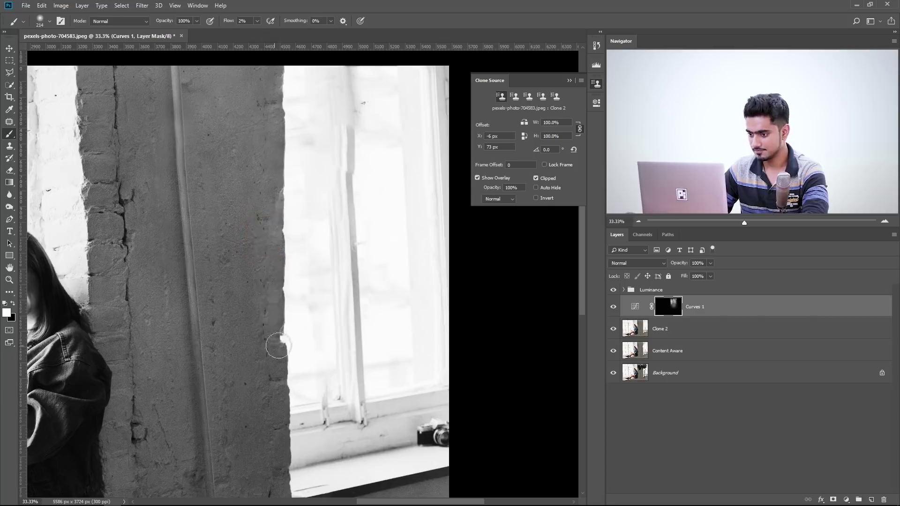
left_click_drag(273, 56, 278, 124)
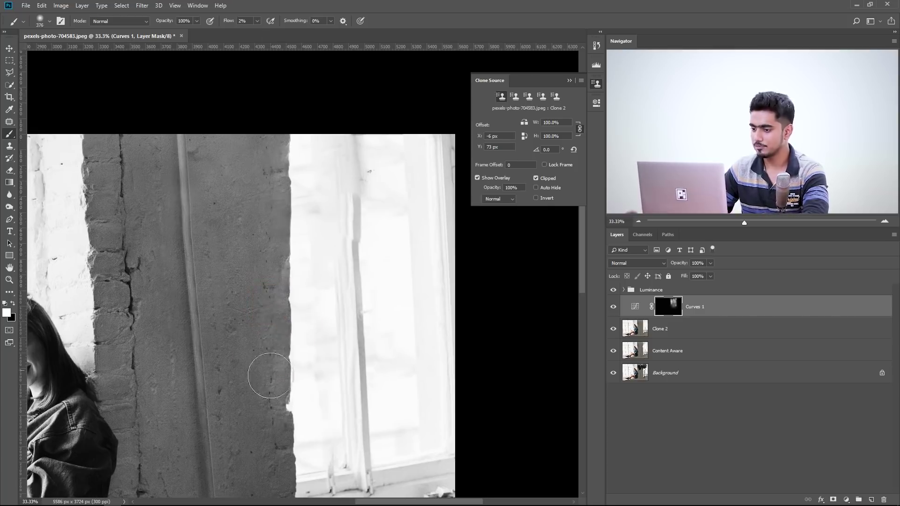
Step: Hide the Luminance group and compare the wall with the Curves 1 adjustment off and on
key("ctrl+minus")
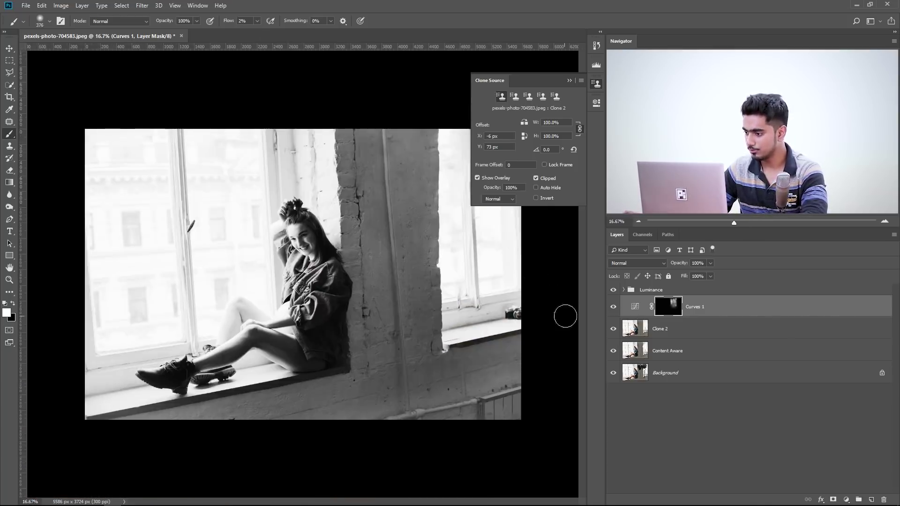
left_click(613, 307)
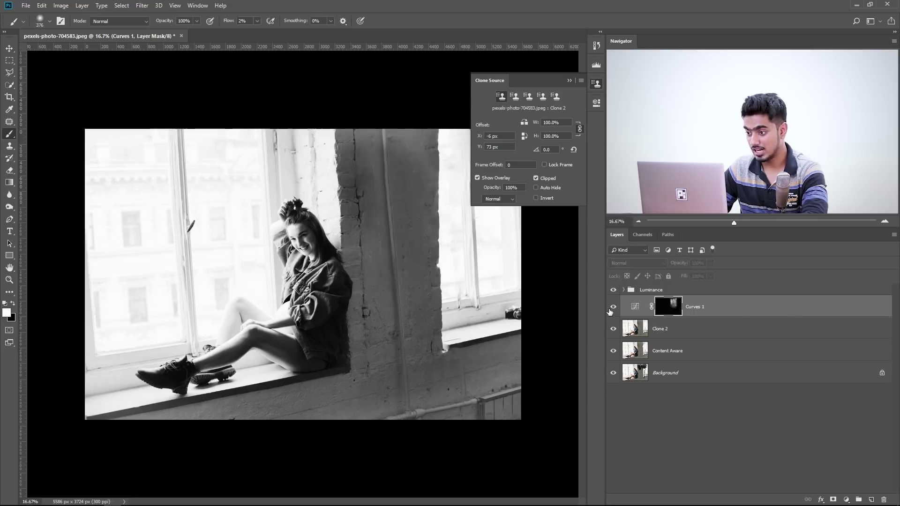
left_click(612, 308)
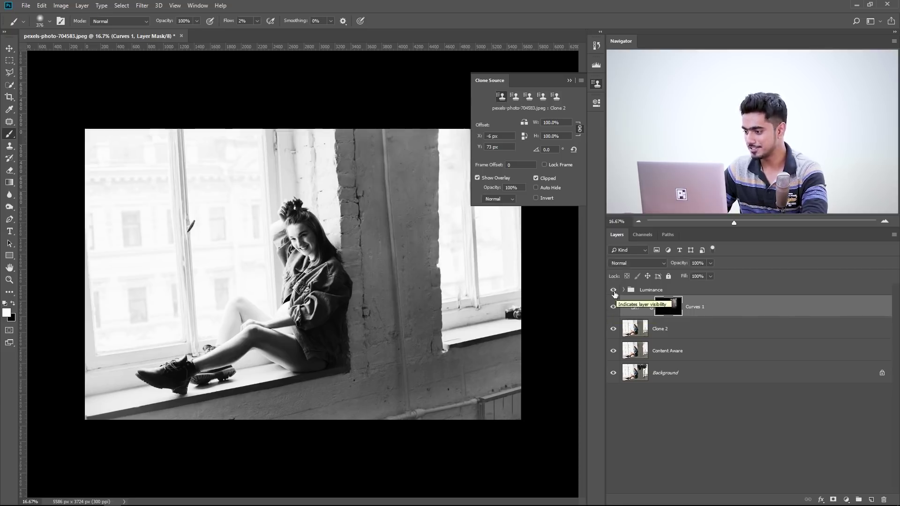
left_click(613, 290)
left_click(612, 307)
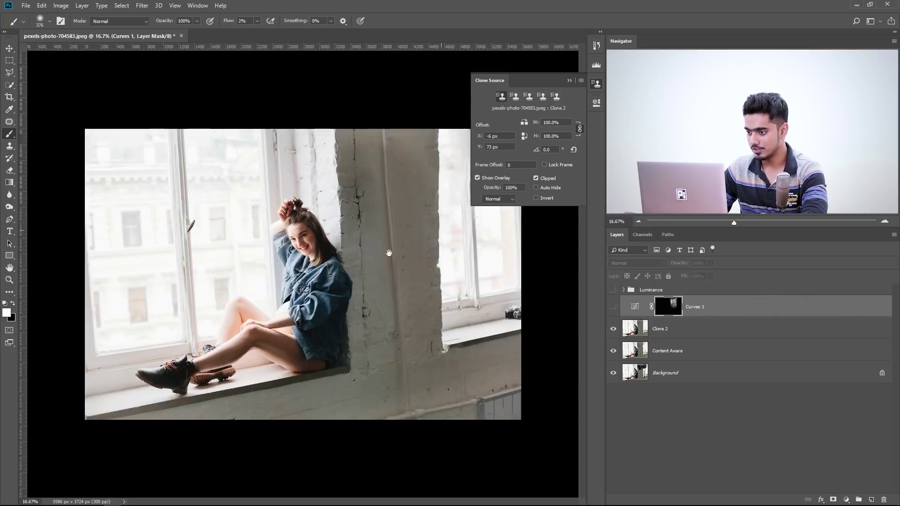
left_click(611, 308)
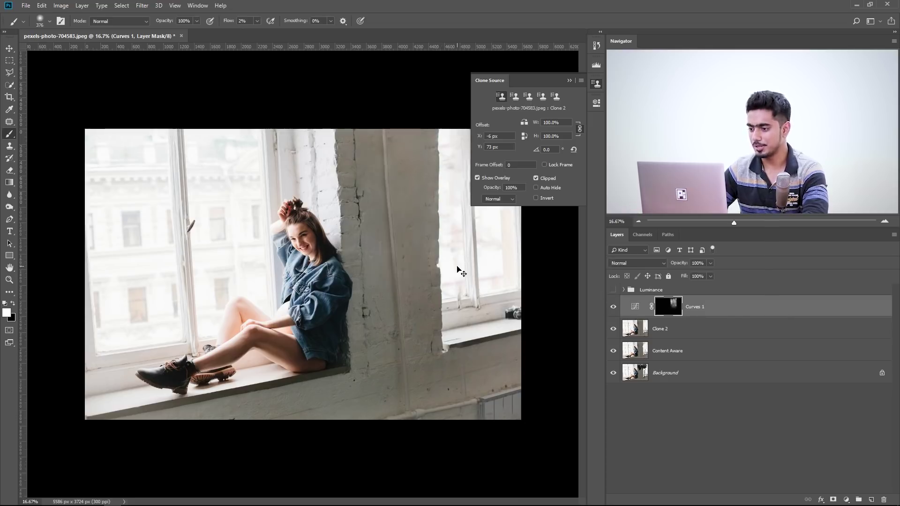
Step: Select the Clone 2 layer and set the Clone Stamp to sample the Current Layer
scroll(458, 272, "up", 2)
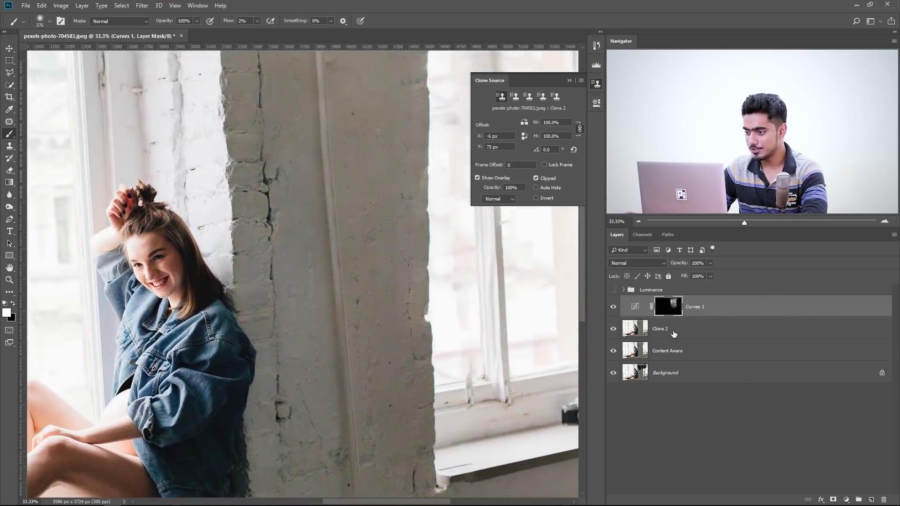
left_click(674, 333)
mouse_move(445, 133)
left_mouse_down()
mouse_move(340, 217)
mouse_move(307, 195)
left_mouse_up()
key("s")
left_click(352, 21)
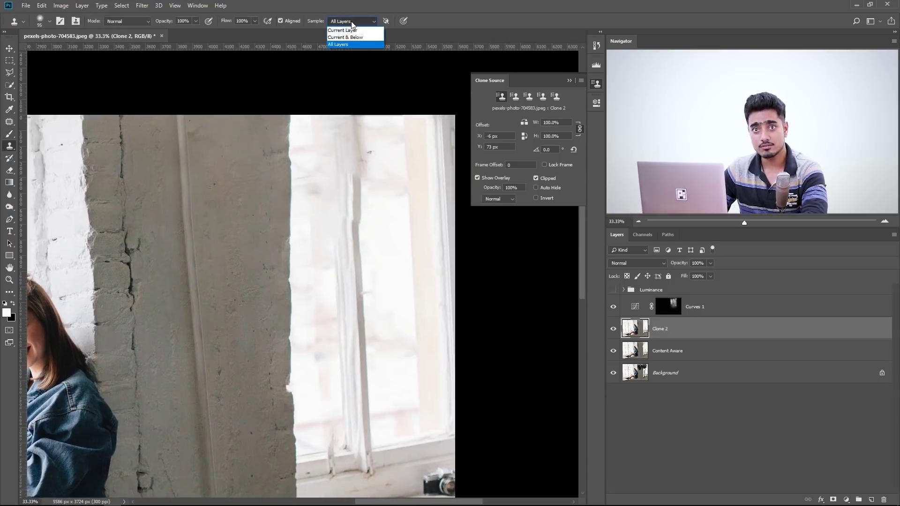
left_click(355, 30)
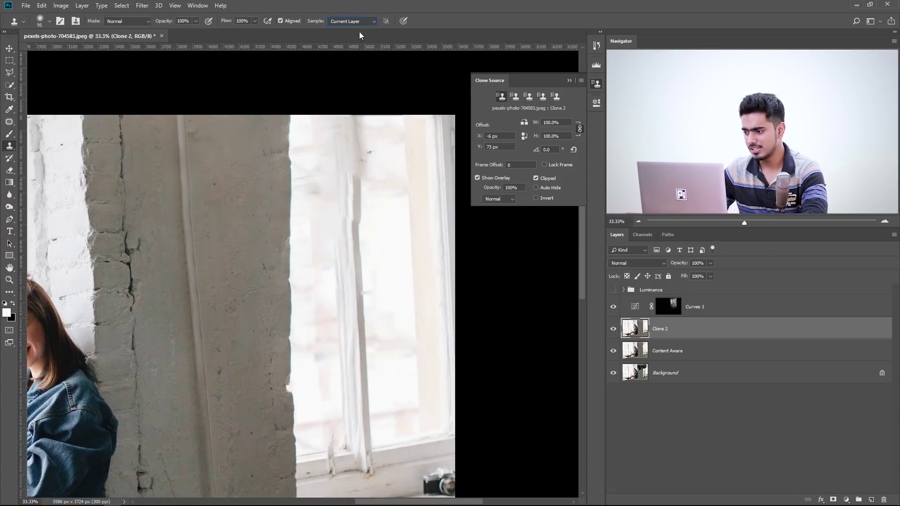
Step: Clone the intact lower part of the vertical window bar up over its broken upper section
left_click_drag(287, 216, 235, 130)
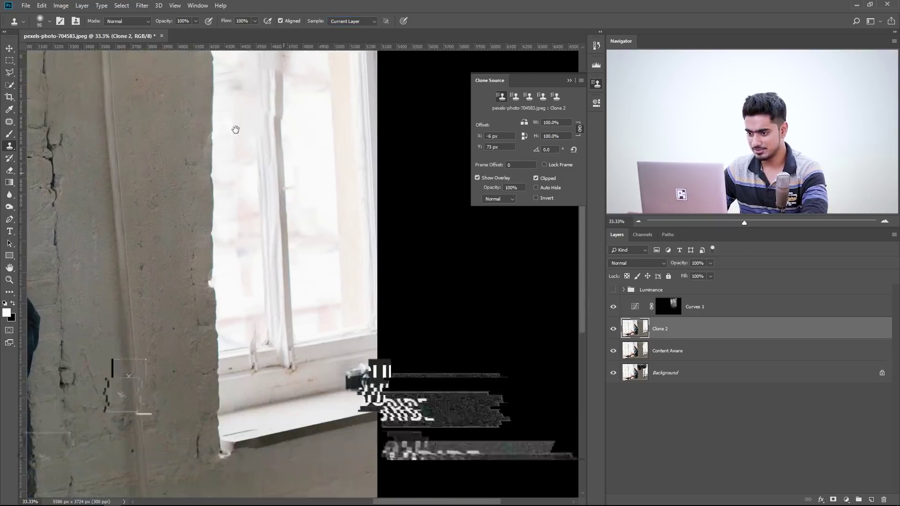
left_click_drag(275, 236, 288, 195)
mouse_move(230, 269)
left_mouse_down()
mouse_move(297, 177)
mouse_move(293, 408)
mouse_move(263, 249)
left_mouse_up()
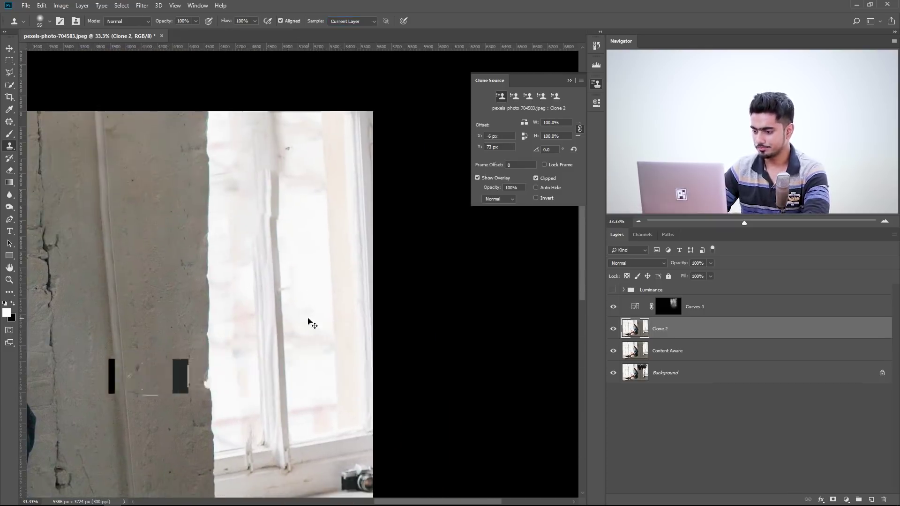
key("ctrl+plus")
key("ctrl+plus")
left_click_drag(307, 318, 357, 318)
mouse_move(318, 298)
left_mouse_down()
mouse_move(357, 302)
mouse_move(321, 213)
left_mouse_up()
left_click_drag(314, 334, 327, 355)
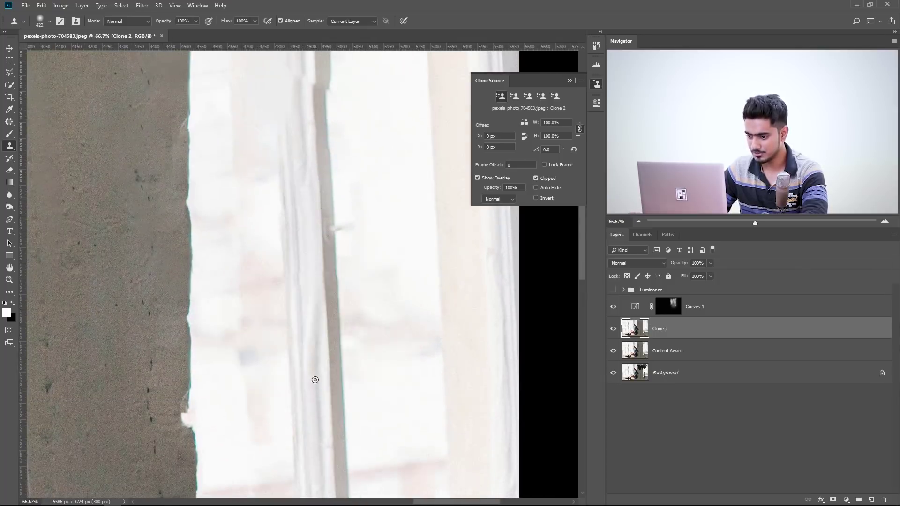
left_click_drag(302, 188, 311, 322)
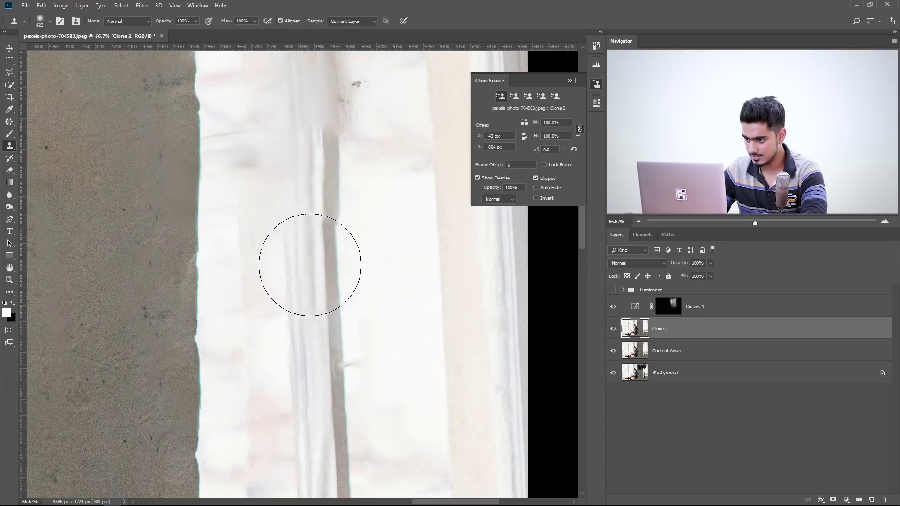
mouse_move(301, 243)
left_mouse_down()
mouse_move(305, 135)
mouse_move(307, 245)
mouse_move(312, 205)
mouse_move(302, 126)
left_mouse_up()
key("space")
key("space")
Step: Clone a clean stretch of the window bar over the duplicated knot near the bar's top
mouse_move(342, 255)
left_mouse_down()
mouse_move(323, 231)
mouse_move(323, 259)
mouse_move(281, 254)
mouse_move(304, 251)
left_mouse_up()
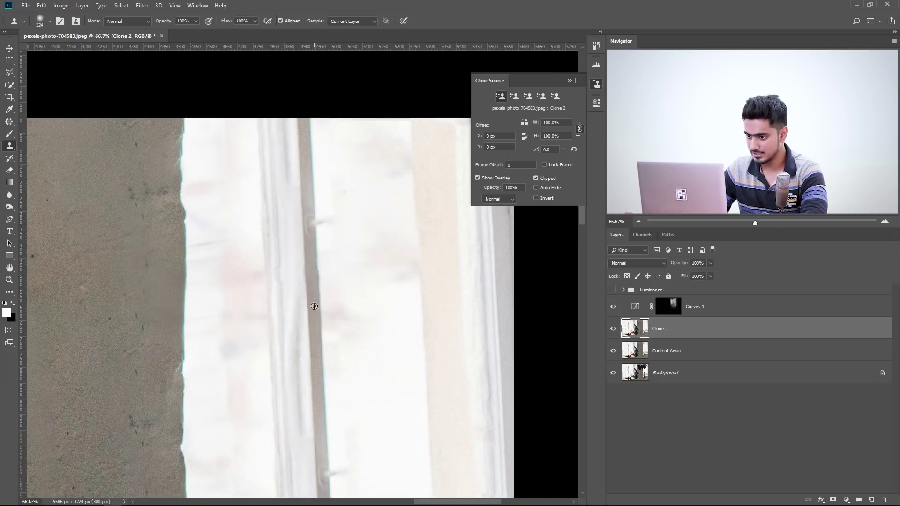
left_click_drag(310, 221, 319, 225)
key("space")
left_click_drag(310, 391, 297, 259)
mouse_move(314, 334)
left_mouse_down()
mouse_move(300, 267)
mouse_move(299, 285)
mouse_move(302, 211)
left_mouse_up()
left_click_drag(270, 143, 283, 240)
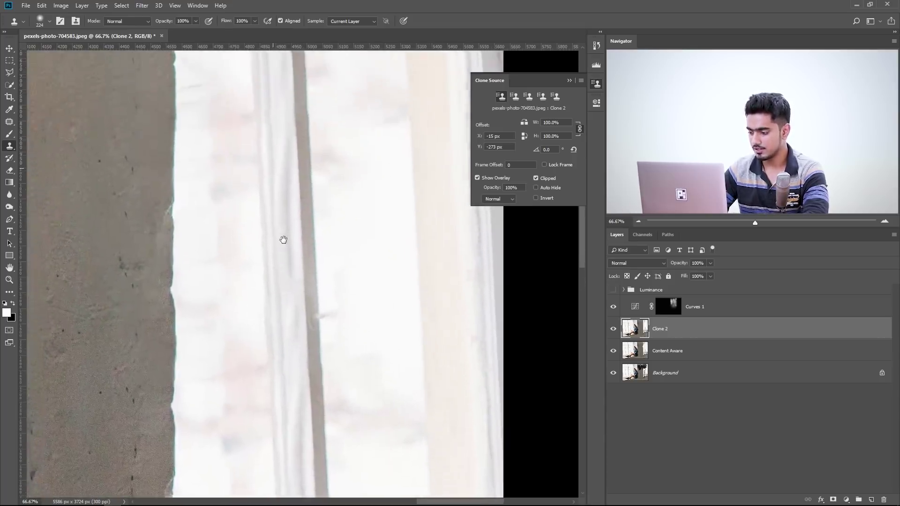
Step: Enlarge the Clone Stamp brush and clone texture from the lower window bar over the bar's upper section
key("ctrl+minus")
key("ctrl+minus")
key("ctrl+minus")
left_click_drag(340, 270, 335, 222)
left_click_drag(286, 176, 299, 240)
key("ctrl+plus")
key("ctrl+plus")
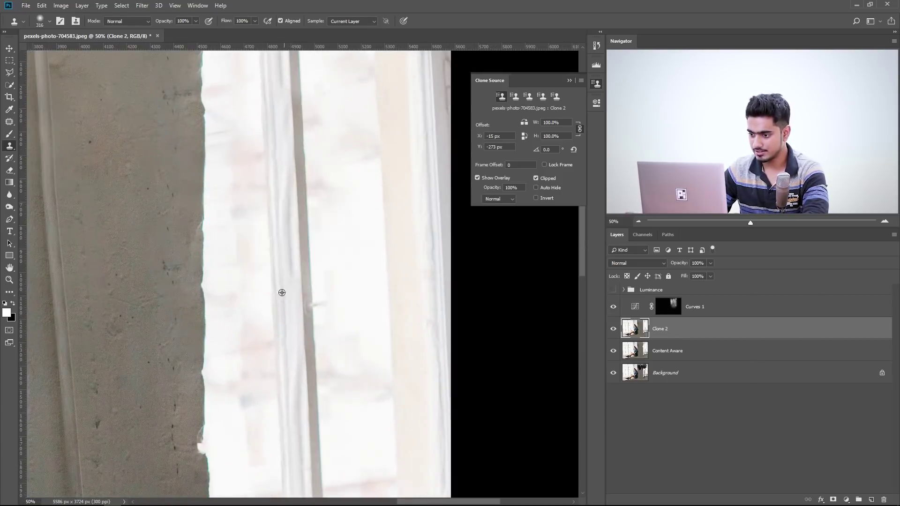
left_click_drag(287, 352, 290, 351)
left_click(300, 467, "alt")
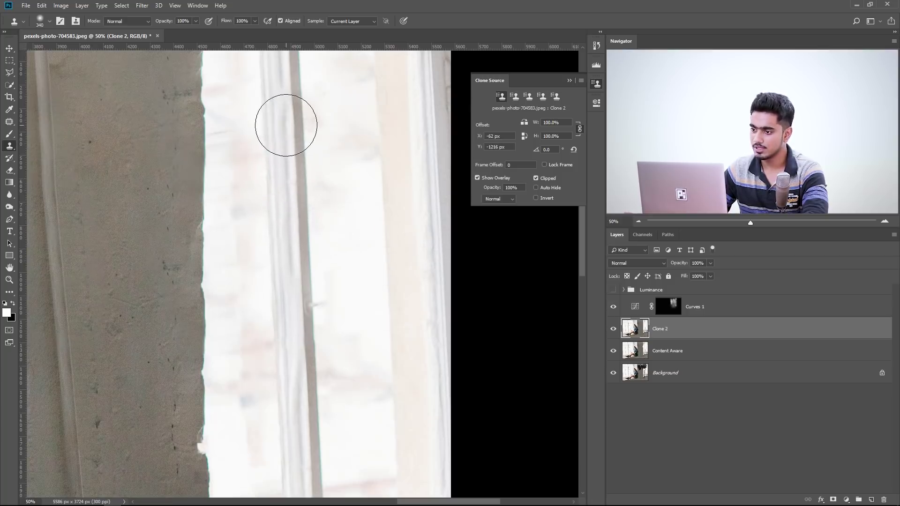
Step: Examine the rebuilt window bar in the whole photo and the base of the bar above the sill up close
scroll(474, 260, "down", 2)
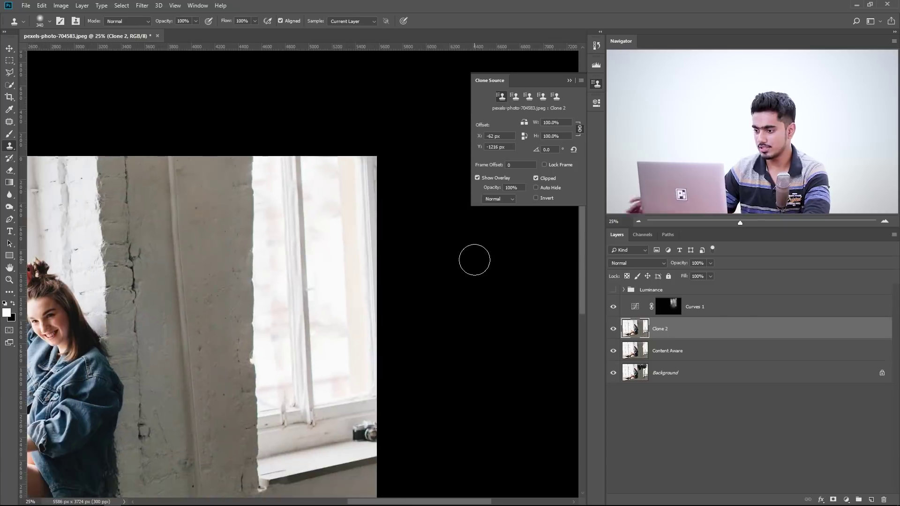
left_click_drag(221, 318, 262, 298)
left_click_drag(422, 250, 394, 286)
scroll(331, 190, "up", 2)
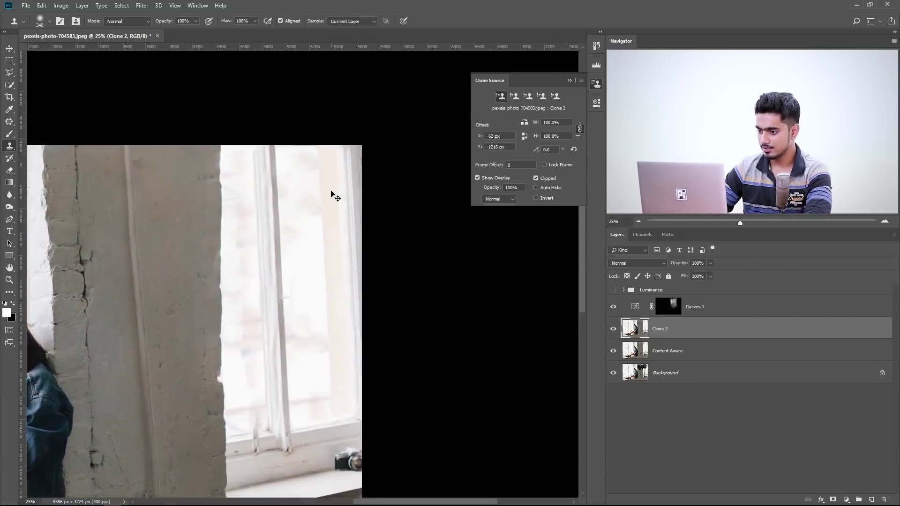
mouse_move(332, 191)
left_mouse_down()
mouse_move(315, 273)
mouse_move(287, 123)
left_mouse_up()
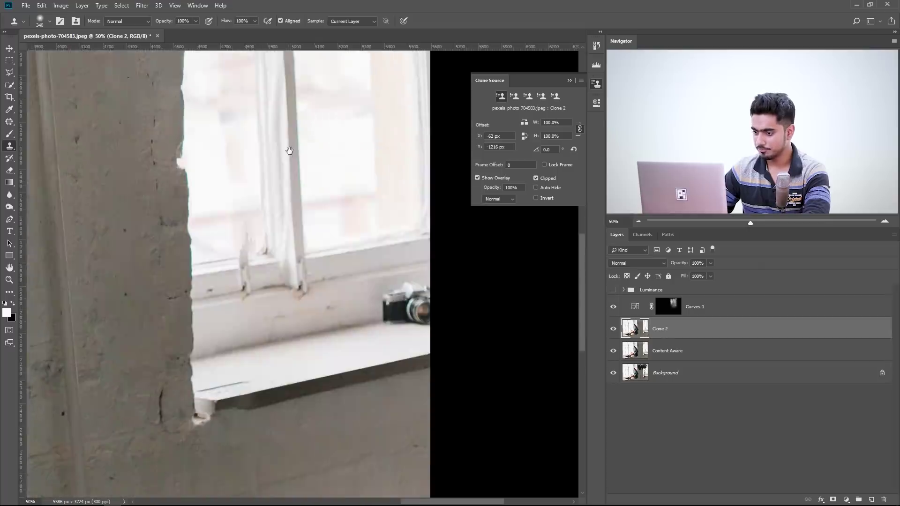
left_click_drag(287, 253, 275, 221)
scroll(253, 246, "up", 3)
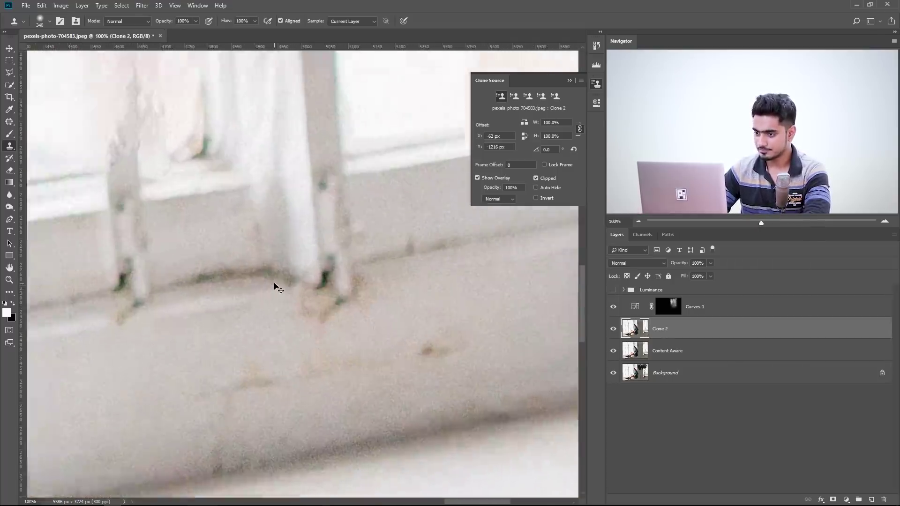
Step: Patch the leftover bar fragment beside the main window bar with the clean stretch of pane and frame next to it
left_click_drag(273, 283, 418, 357)
left_click_drag(275, 233, 202, 232)
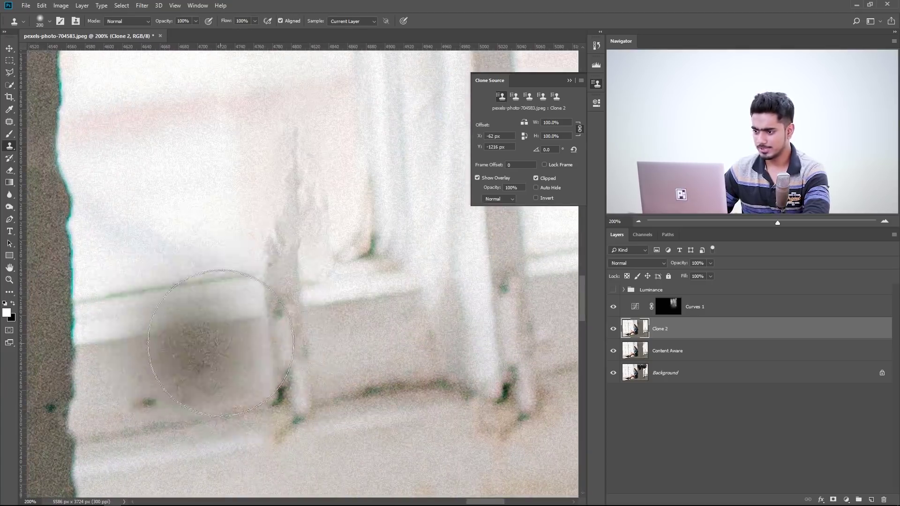
left_click(9, 123)
left_click(47, 139)
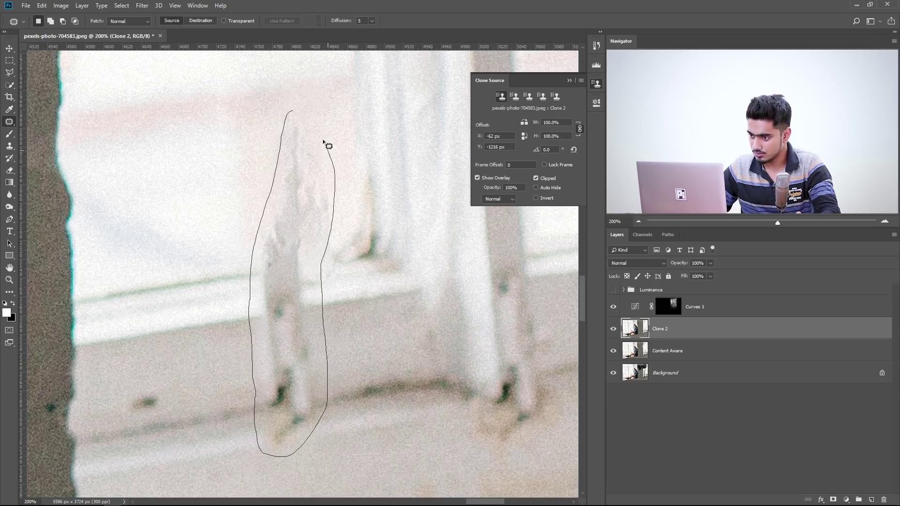
left_click_drag(312, 127, 307, 122)
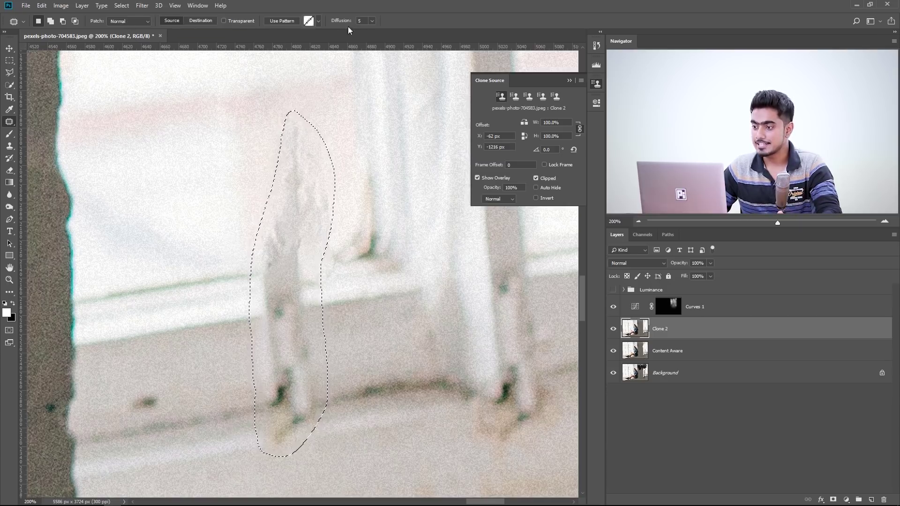
left_click_drag(295, 241, 136, 264)
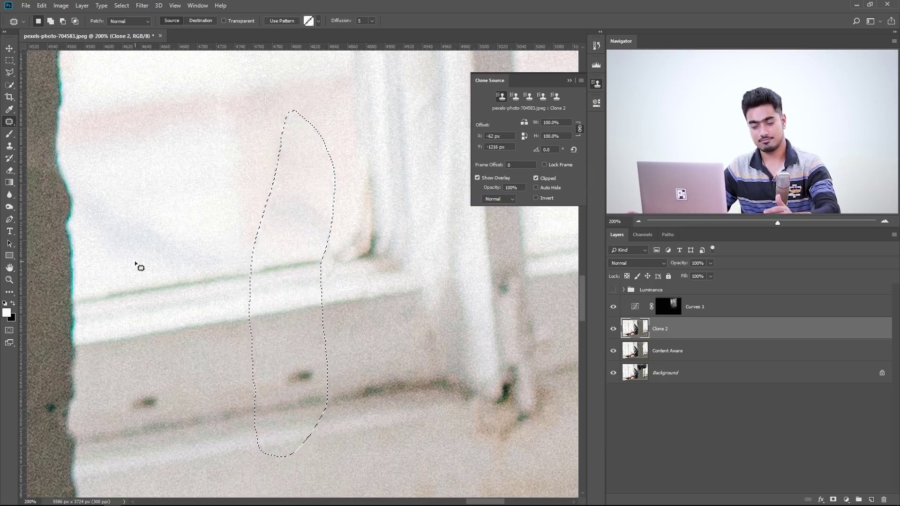
key("ctrl+d")
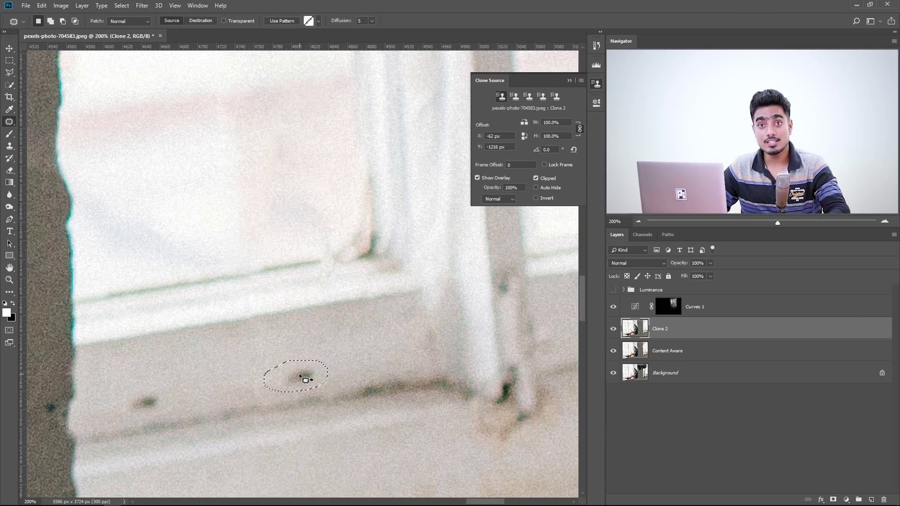
Step: Patch the duplicated dark spot on the lower window frame with clean frame surface nearby
left_click_drag(300, 375, 218, 358)
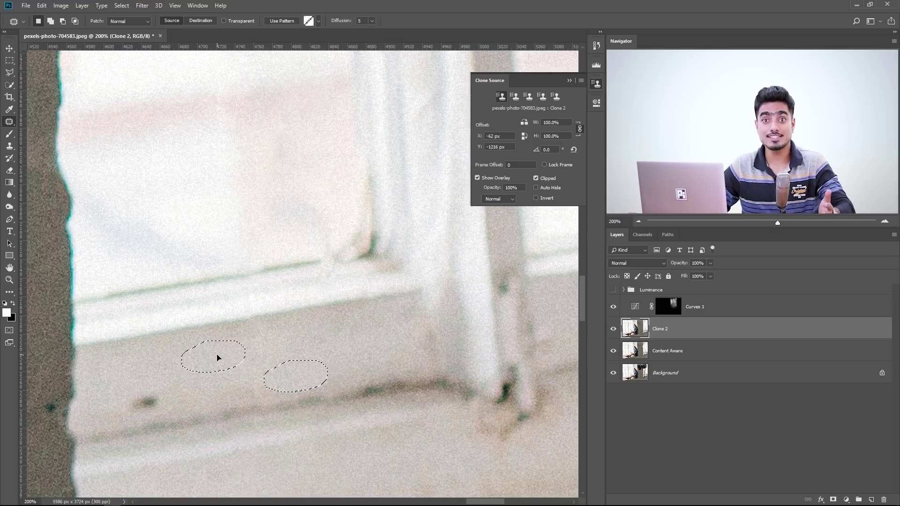
left_click_drag(217, 358, 221, 362)
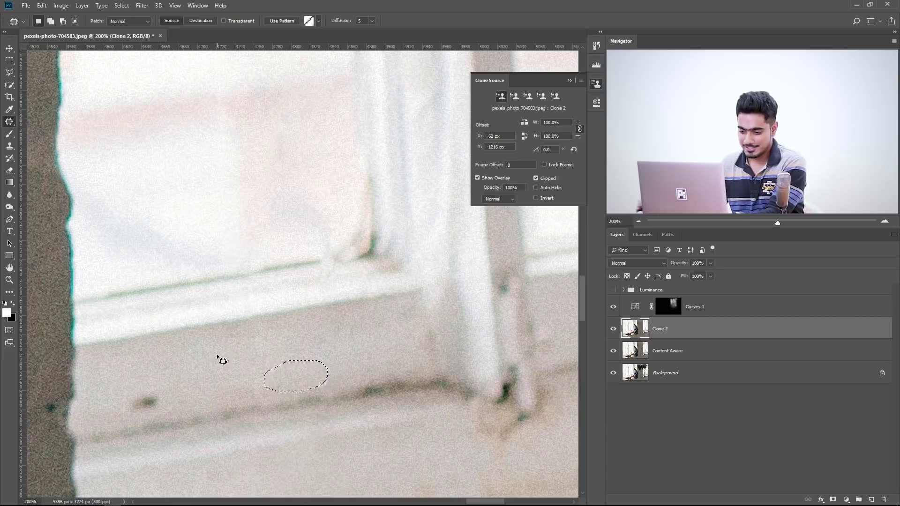
left_click_drag(370, 333, 176, 416)
left_click_drag(253, 276, 370, 412)
key("ctrl+z")
scroll(332, 352, "down", 5)
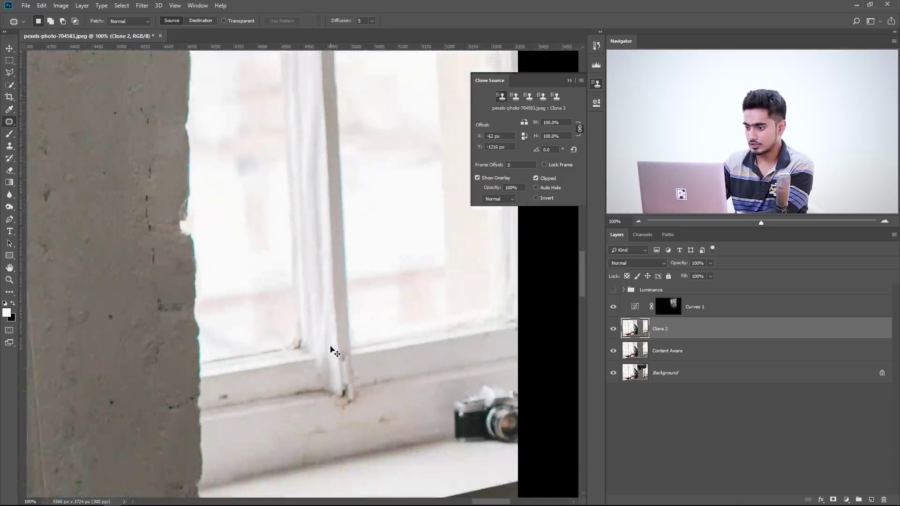
Step: Patch the faint vertical streak on the wall between the window sill and the pipe with clean wall beside it
left_click_drag(281, 302, 324, 396)
left_click_drag(297, 228, 438, 90)
left_click_drag(306, 257, 249, 6)
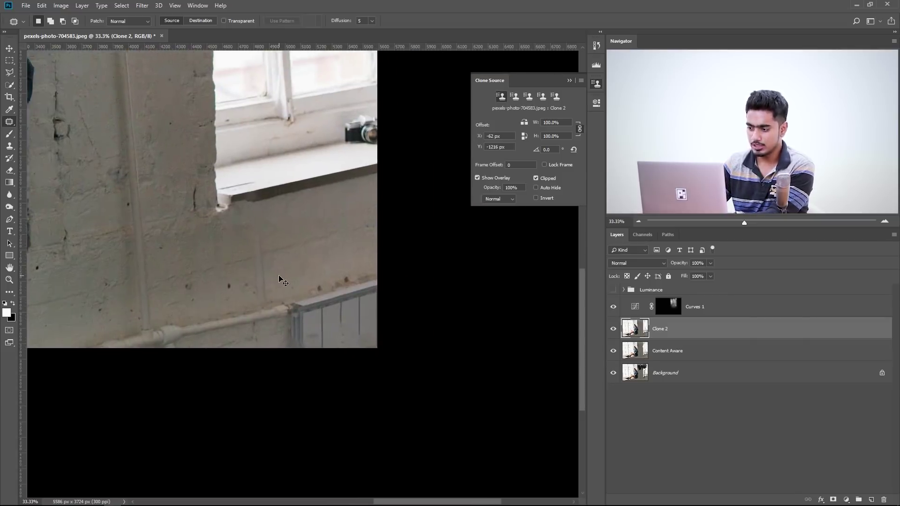
scroll(279, 275, "up", 2)
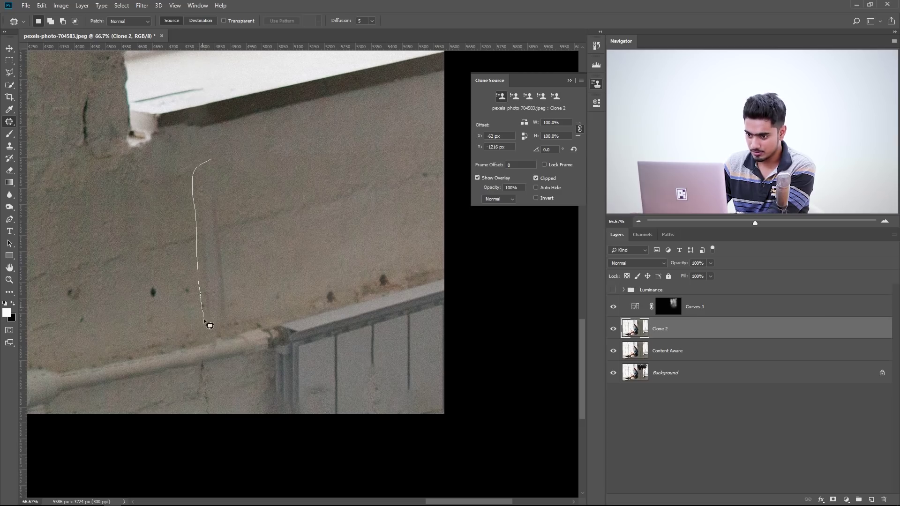
left_click_drag(231, 216, 211, 161)
mouse_move(208, 225)
left_mouse_down()
mouse_move(277, 198)
mouse_move(295, 202)
left_mouse_up()
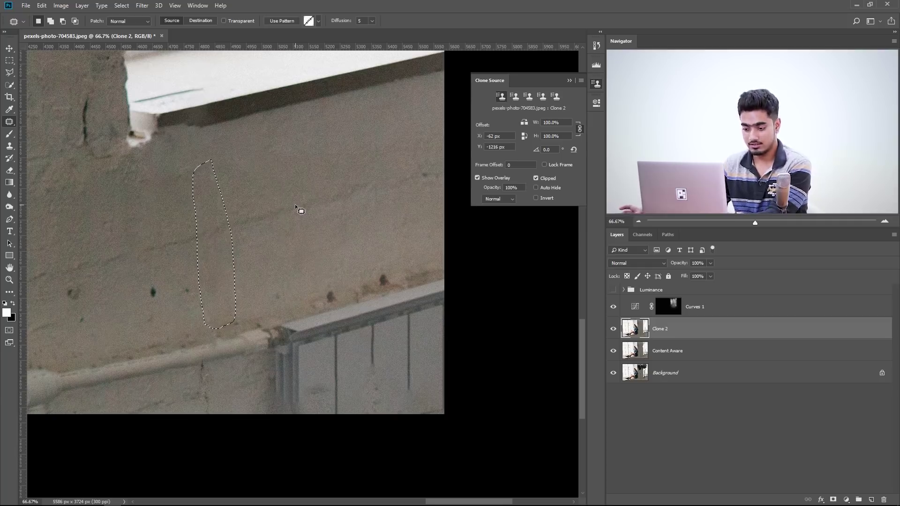
key("ctrl+d")
Step: Patch the dark vertical mark just below the pipe with clean pipe edge and wall beside it
left_click_drag(259, 302, 323, 184)
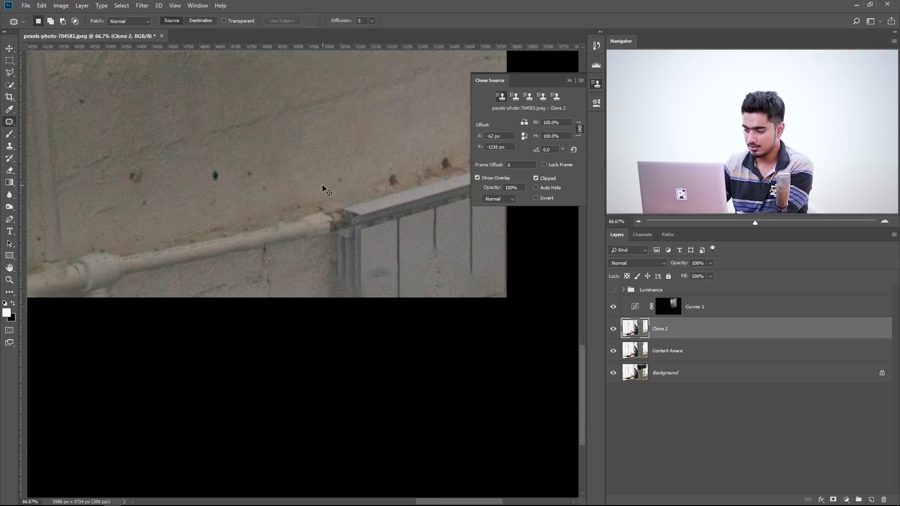
key("ctrl+plus")
key("ctrl+plus")
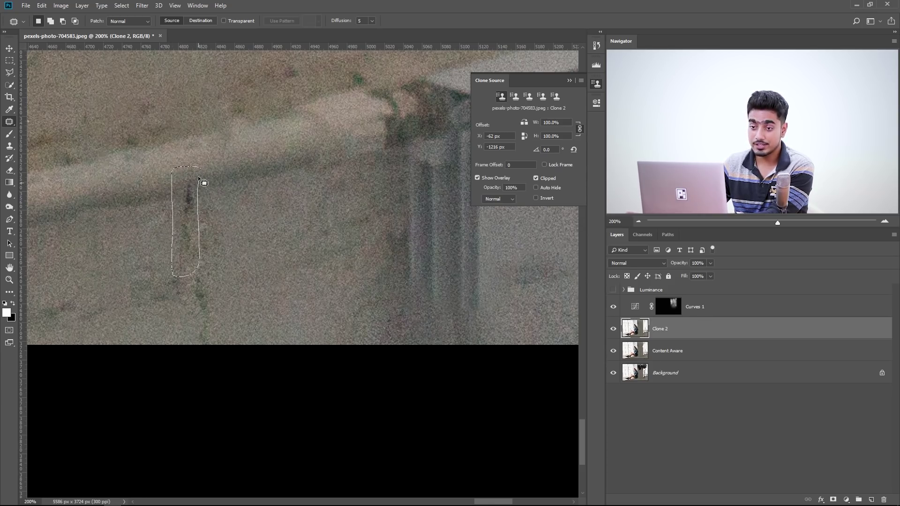
left_click_drag(203, 180, 201, 171)
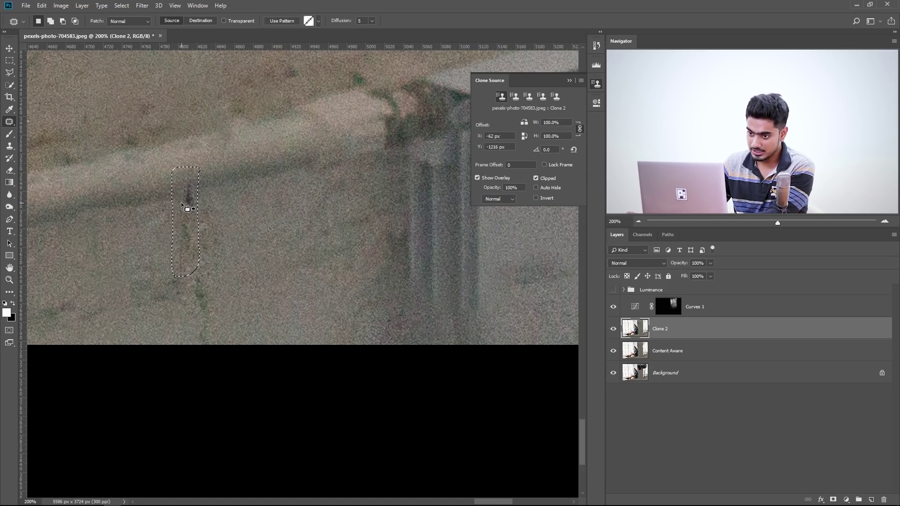
left_click_drag(188, 214, 246, 188)
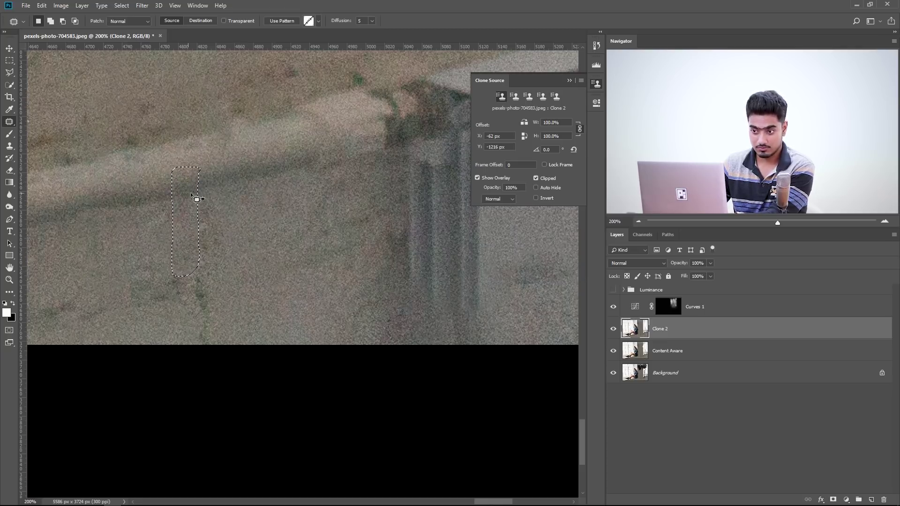
key("ctrl+d")
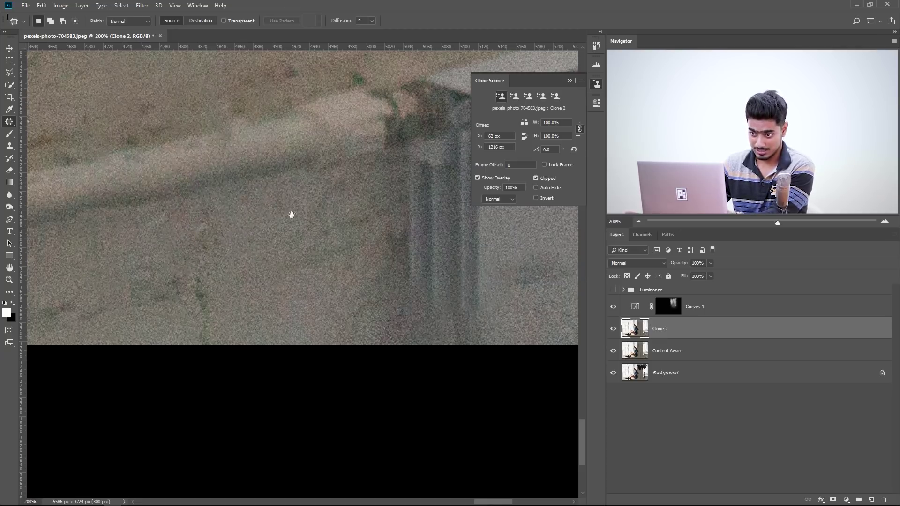
Step: Extend the radiator's ribbed side edge to the photo's lower border by patching its faded end from the intact section above
left_click_drag(291, 212, 185, 249)
mouse_move(304, 247)
left_mouse_down()
mouse_move(259, 271)
mouse_move(311, 261)
left_mouse_up()
left_click_drag(232, 330, 274, 298)
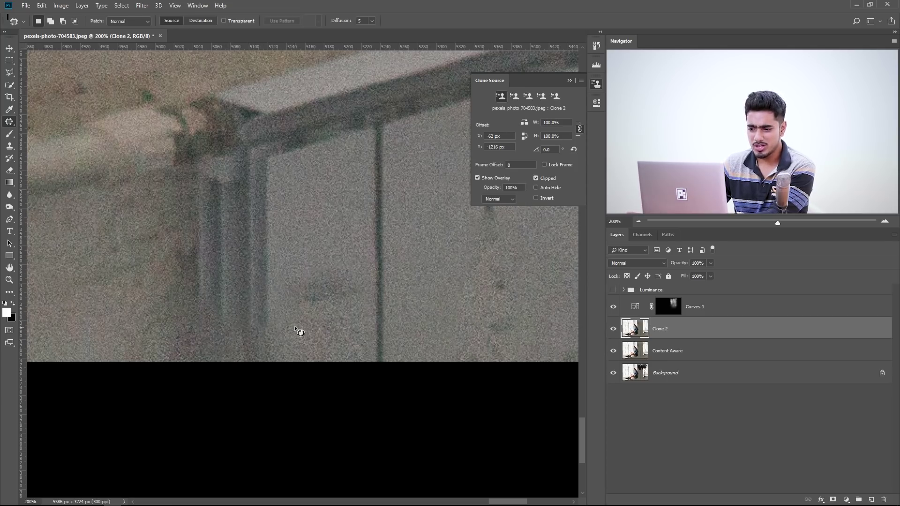
left_click_drag(297, 319, 156, 295)
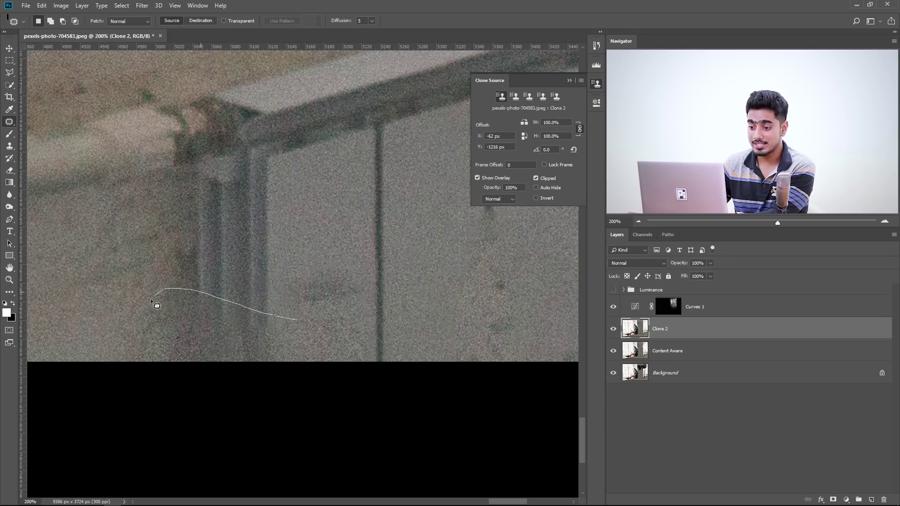
left_click_drag(284, 383, 305, 377)
mouse_move(259, 342)
left_mouse_down()
mouse_move(251, 251)
mouse_move(262, 253)
left_mouse_up()
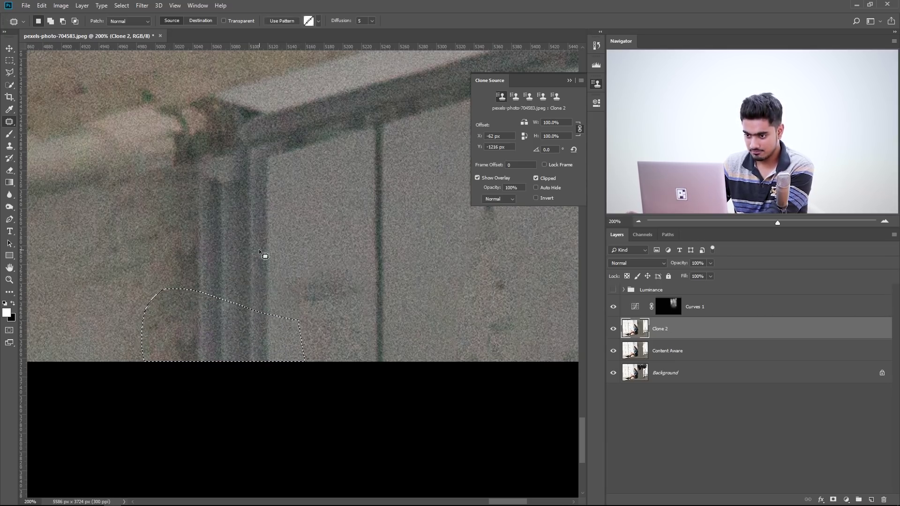
key("ctrl+d")
Step: Try to patch the short middle groove of the radiator, then undo the attempt
left_click_drag(373, 289, 203, 333)
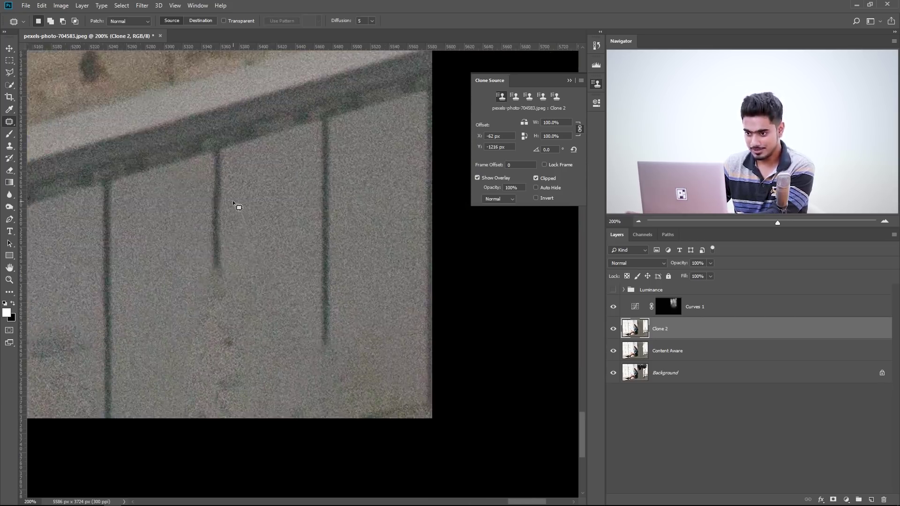
mouse_move(253, 214)
left_mouse_down()
mouse_move(239, 186)
mouse_move(226, 255)
left_mouse_up()
key("ctrl+d")
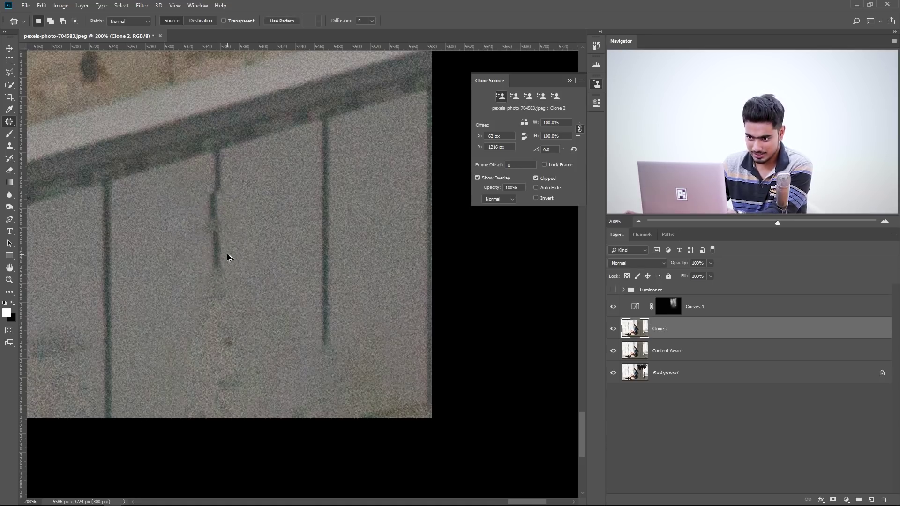
key("ctrl+d")
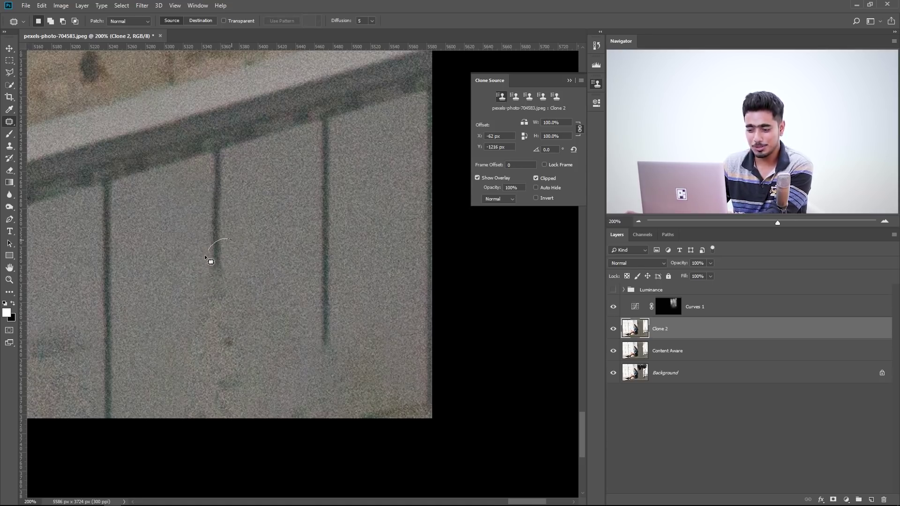
Step: Patch the missing lower ends of the radiator's two broken grooves, sampling each from the intact groove beside it
left_click_drag(258, 324, 229, 240)
mouse_move(237, 278)
left_mouse_down()
mouse_move(101, 274)
mouse_move(104, 287)
mouse_move(117, 280)
left_mouse_up()
key("ctrl+d")
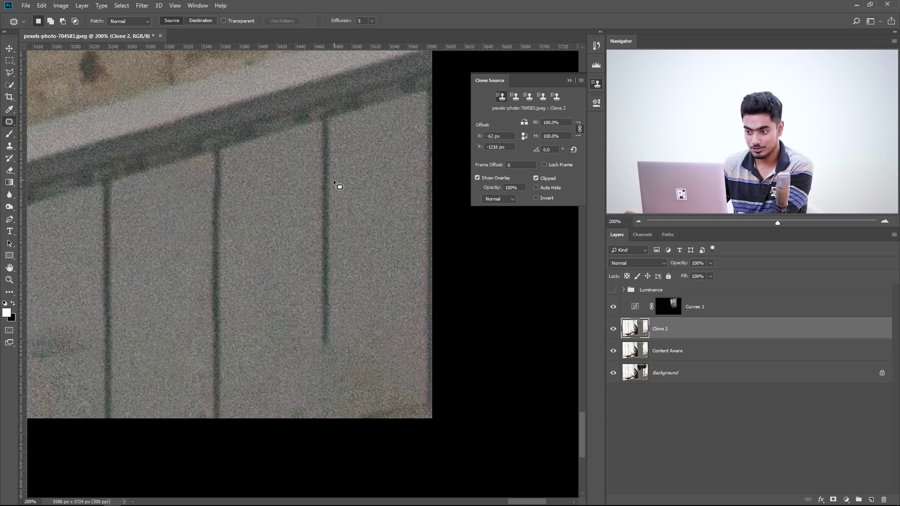
left_click_drag(369, 438, 338, 294)
mouse_move(332, 368)
left_mouse_down()
mouse_move(189, 382)
mouse_move(227, 370)
left_mouse_up()
key("ctrl+d")
Step: Patch the brownish stain in the radiator's lower outer corner with clean radiator surface above it
left_click_drag(311, 368, 244, 340)
mouse_move(347, 370)
left_mouse_down()
mouse_move(350, 415)
mouse_move(363, 399)
mouse_move(330, 326)
left_mouse_up()
key("ctrl+d")
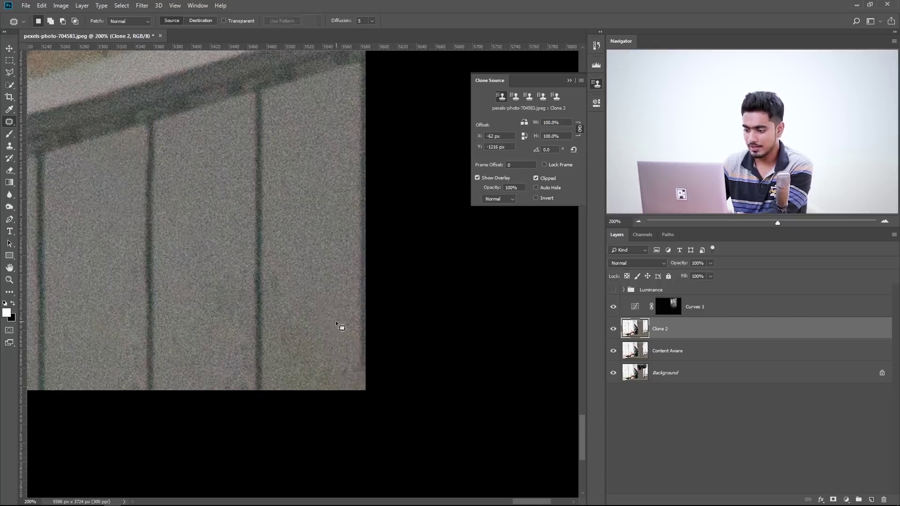
Step: Try to patch the ragged shadow edge beneath the window sill from its intact part, then undo the attempt
key("ctrl+minus")
key("ctrl+minus")
key("ctrl+minus")
left_click_drag(148, 228, 297, 331)
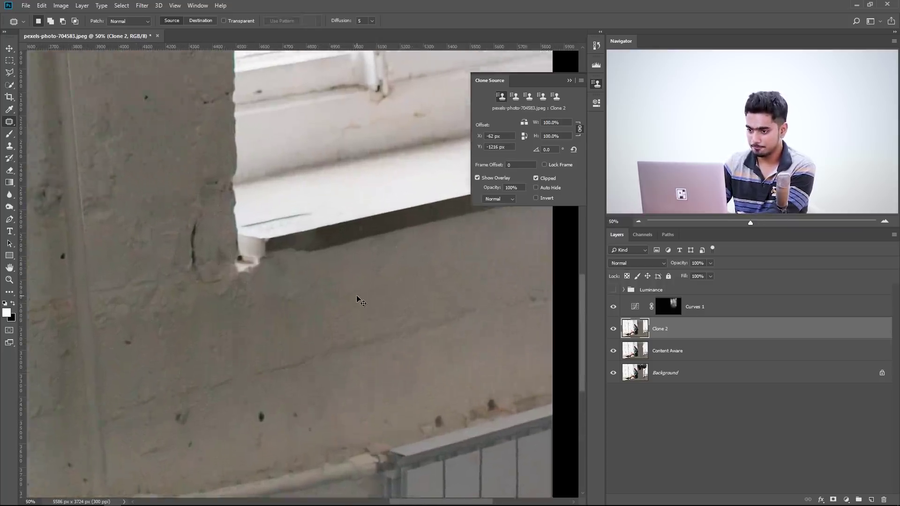
key("ctrl+plus")
key("ctrl+plus")
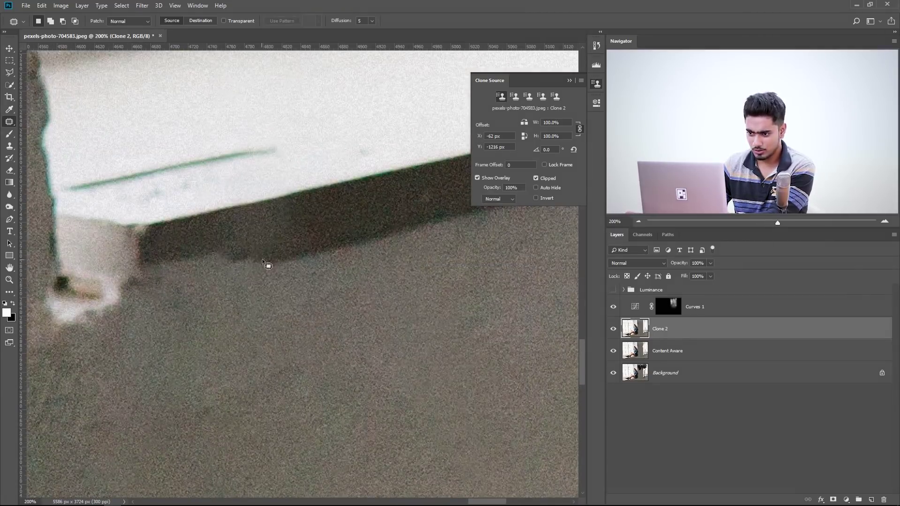
left_click_drag(277, 253, 183, 247)
mouse_move(244, 301)
left_mouse_down()
mouse_move(321, 253)
mouse_move(407, 222)
left_mouse_up()
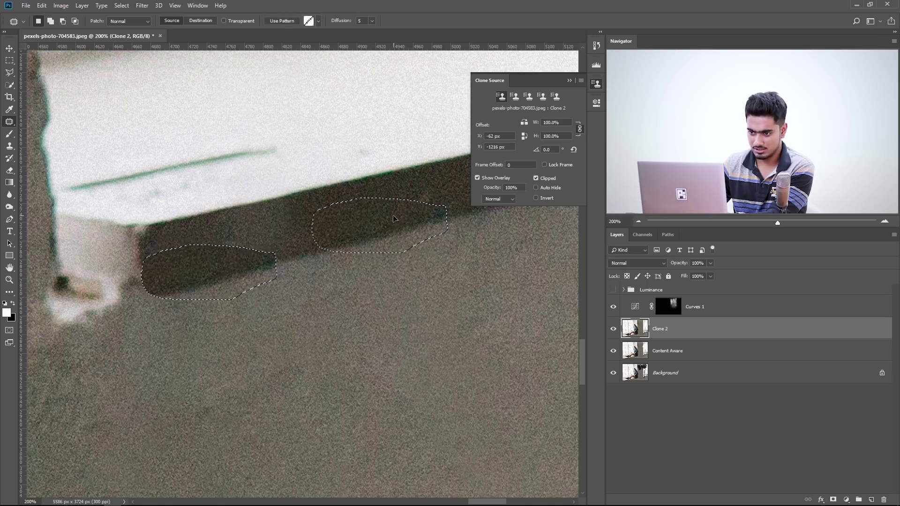
key("ctrl+d")
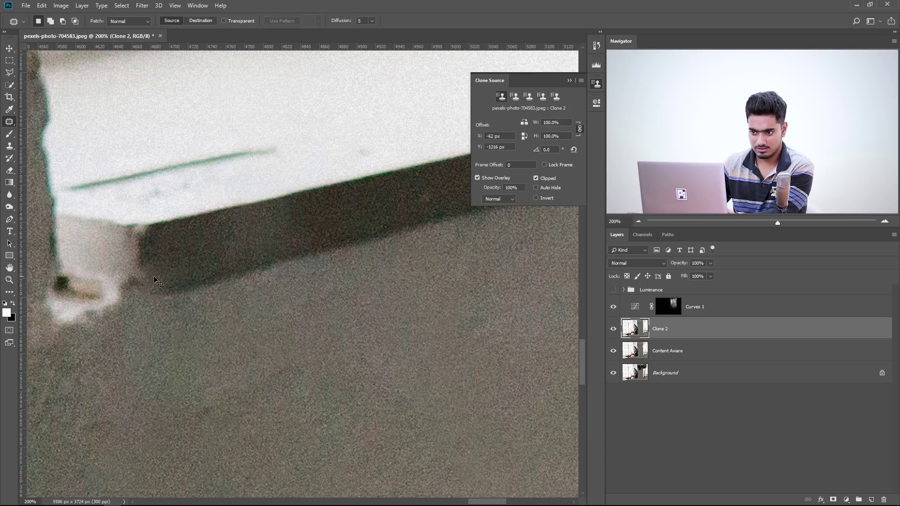
left_click_drag(95, 252, 162, 297)
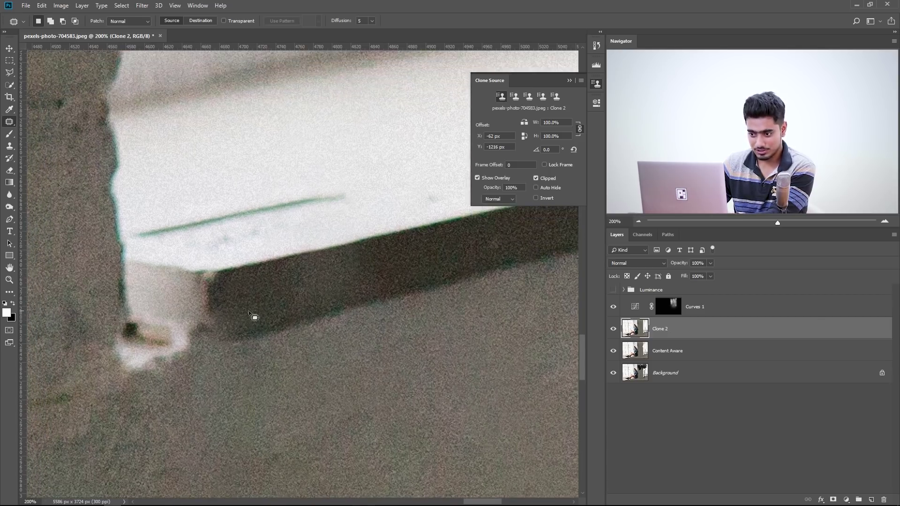
key("ctrl+alt+z")
key("ctrl+alt+z")
key("ctrl+alt+z")
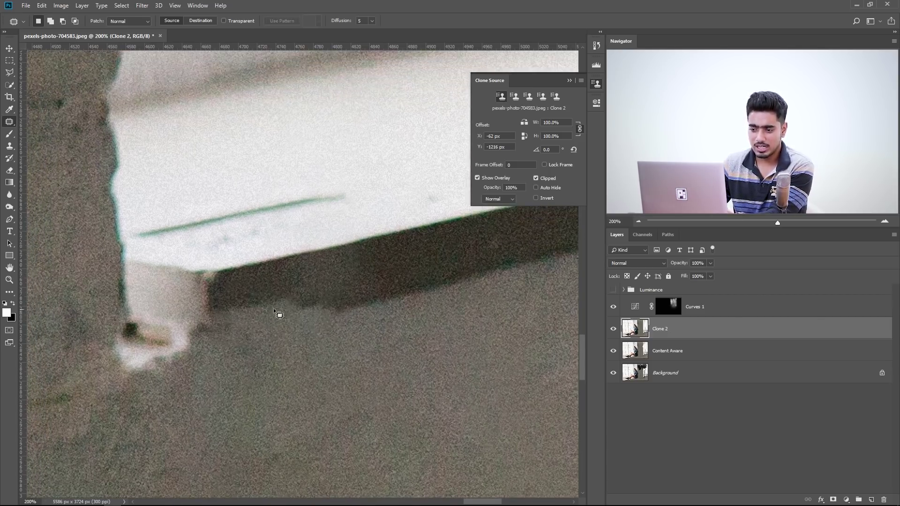
Step: Clone the intact shadow edge under the window sill over its ragged part with a small soft Clone Stamp brush
left_click(8, 147)
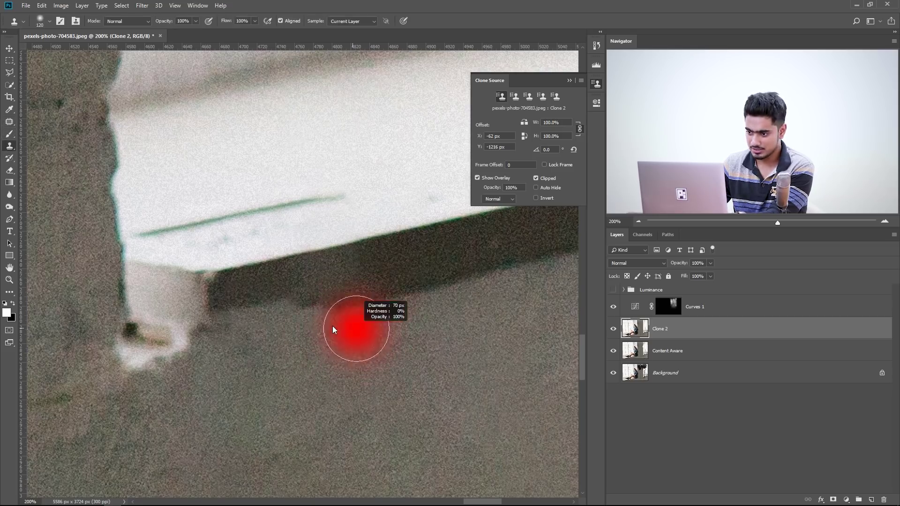
left_click(394, 296, "alt")
left_click(314, 315)
mouse_move(314, 315)
left_mouse_down()
mouse_move(321, 315)
mouse_move(291, 308)
mouse_move(229, 324)
mouse_move(233, 298)
left_mouse_up()
left_click(379, 299, "alt")
left_click(270, 324)
Step: Reduce the Clone Stamp brush to 22 px and clone dark shadow texture over the uneven patches near the sill's corner
left_click(269, 303, "alt")
key("bracketleft")
key("bracketleft")
key("bracketleft")
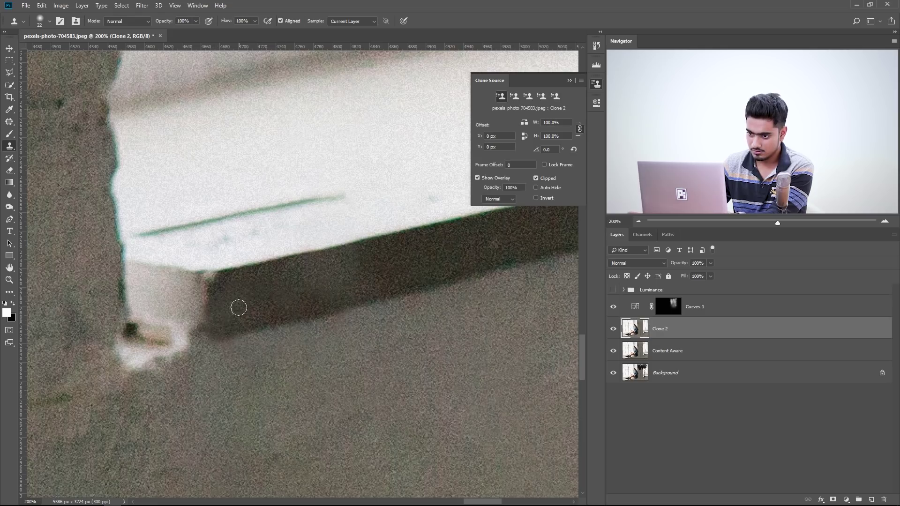
left_click_drag(261, 314, 269, 311)
right_click(273, 307, "alt")
Step: Clone clean surface from the sill's pale end block down over its ragged lower edge beside the shadow
left_click(190, 307, "alt")
mouse_move(193, 324)
left_mouse_down()
mouse_move(160, 299)
mouse_move(181, 318)
left_mouse_up()
right_click(156, 297, "alt")
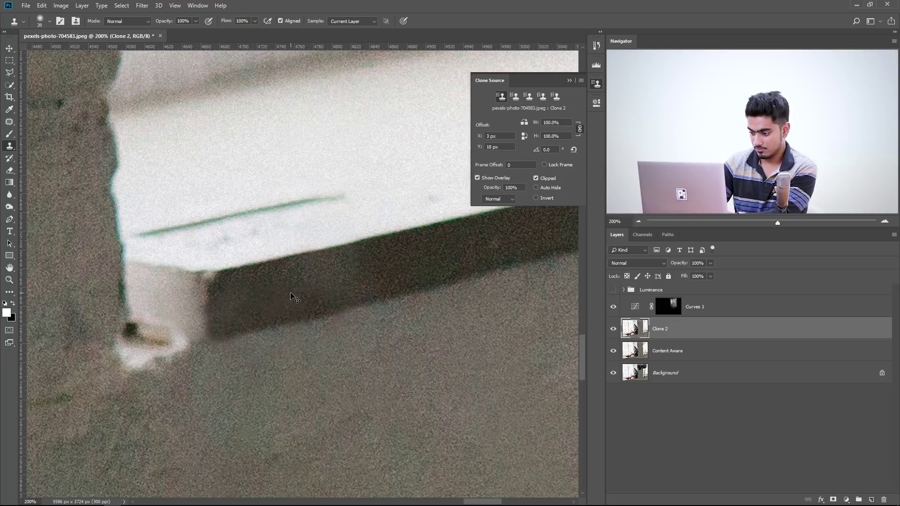
scroll(291, 293, "down", 5)
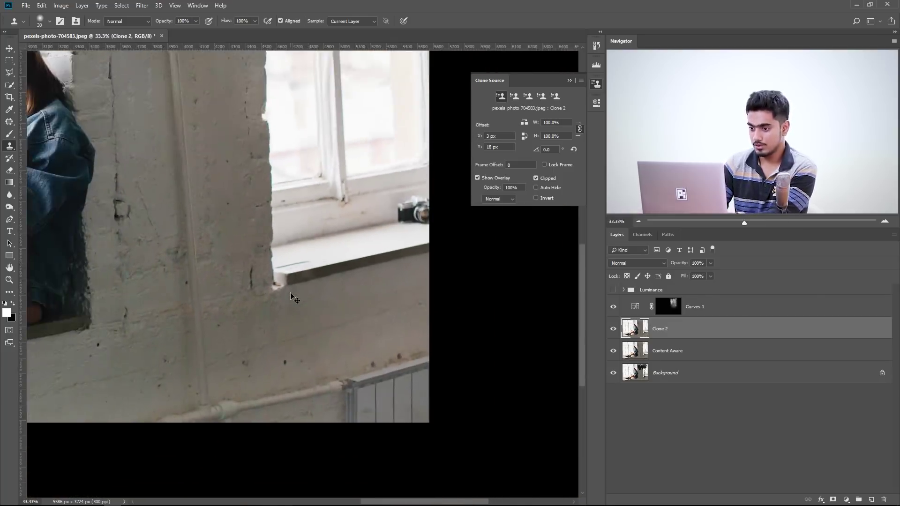
scroll(290, 294, "down", 1)
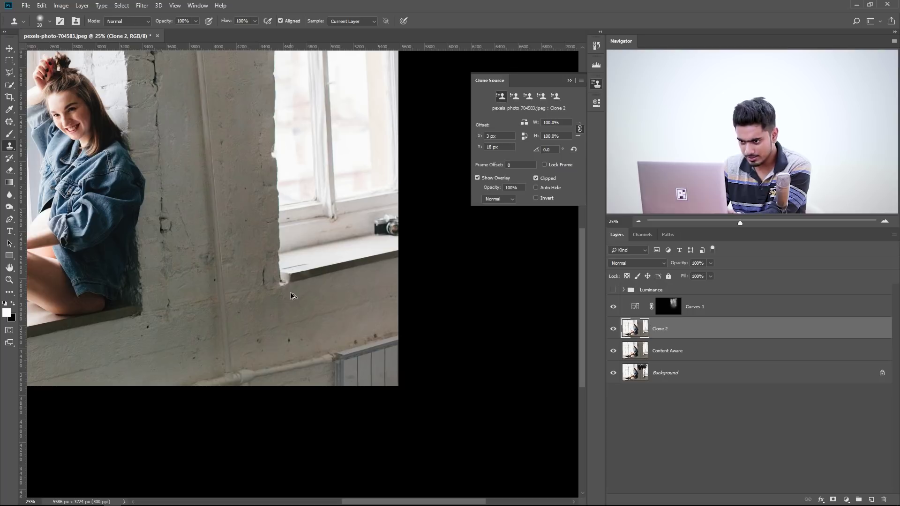
Step: Close the Clone Source settings and compare the whole retouched photo with the original Background layer, restoring all layers
scroll(290, 293, "down", 2)
scroll(290, 294, "up", 2)
scroll(291, 293, "down", 1)
scroll(291, 293, "up", 1)
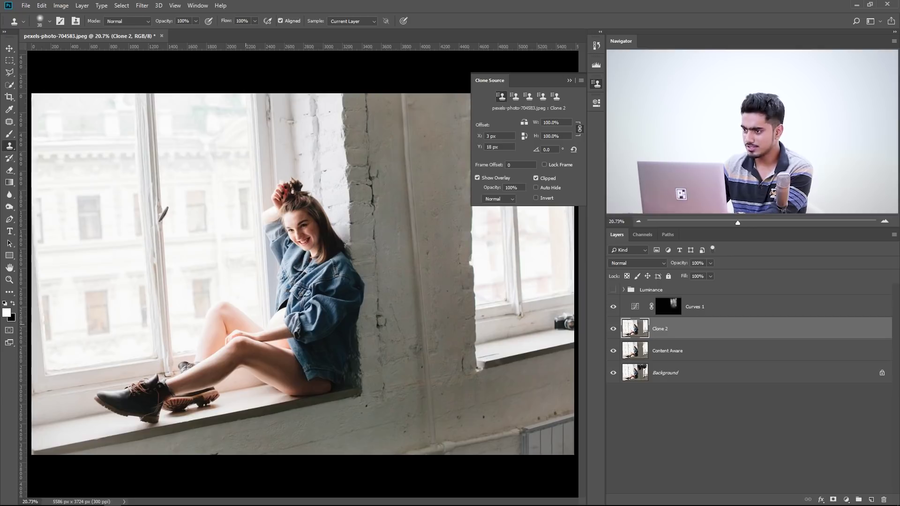
left_click(569, 80)
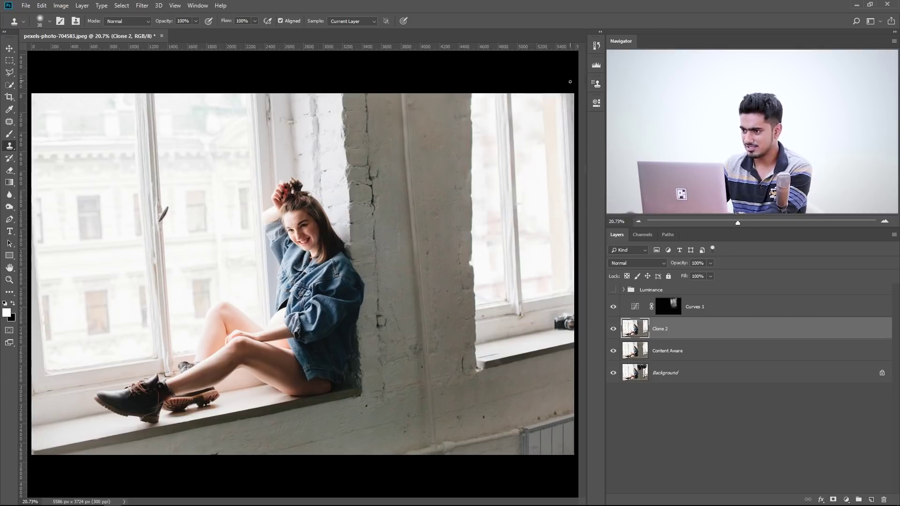
left_click(614, 378, "alt")
left_click(614, 378, "alt")
left_click(614, 379, "alt")
left_click(614, 379, "alt")
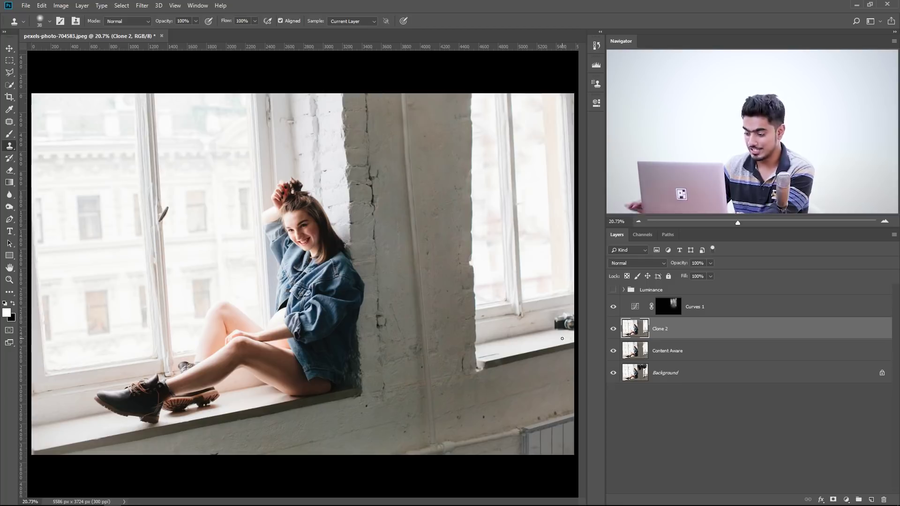
Step: Clone clean sill surface over the dark scratch near the front edge of the window sill beside the wall
key("ctrl+plus")
key("ctrl+plus")
key("ctrl+plus")
key("ctrl+plus")
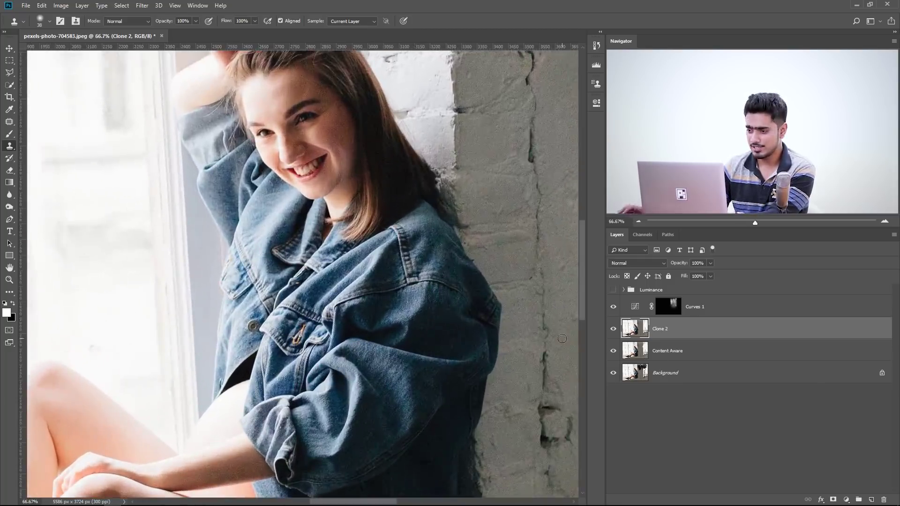
left_click_drag(483, 318, 188, 295)
left_click_drag(482, 300, 202, 258)
left_click_drag(387, 246, 250, 221)
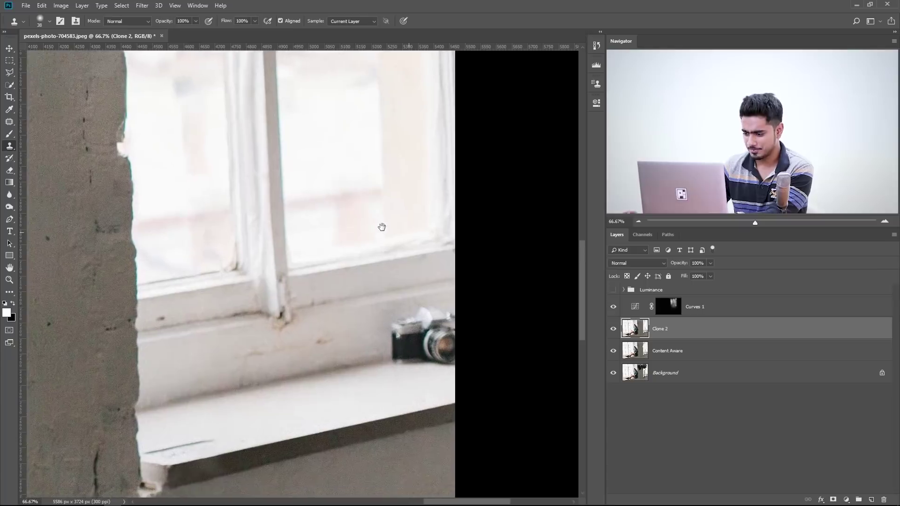
key("ctrl+plus")
left_click_drag(405, 239, 283, 187)
mouse_move(185, 398)
left_mouse_down()
mouse_move(228, 399)
mouse_move(231, 361)
left_mouse_up()
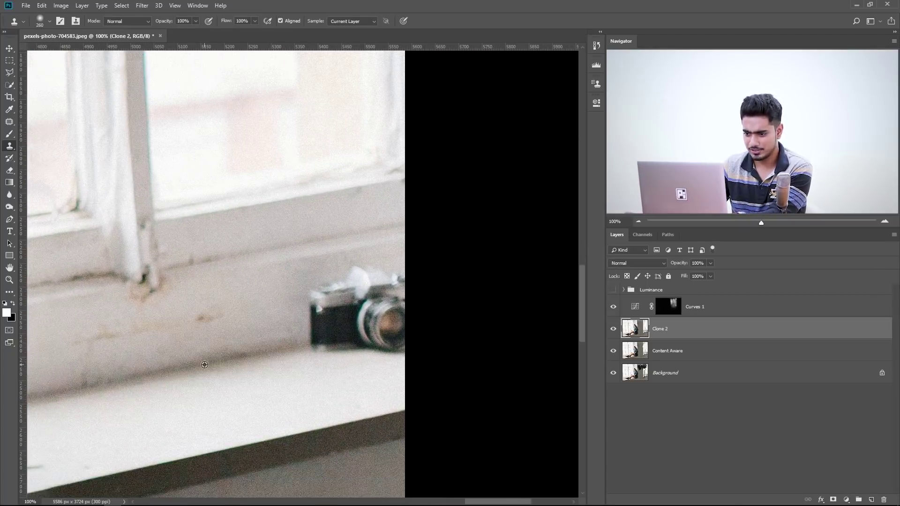
mouse_move(322, 351)
left_mouse_down()
mouse_move(375, 303)
mouse_move(384, 327)
mouse_move(391, 311)
mouse_move(333, 301)
mouse_move(372, 312)
left_mouse_up()
left_click_drag(146, 279, 157, 279)
left_click_drag(305, 329, 243, 323)
left_click_drag(284, 303, 290, 303)
left_click(290, 303, "alt")
left_click_drag(343, 289, 365, 288)
Step: Examine the panes and frame of the repaired window beside the wall for remaining flaws, both close up and in the whole photo
left_click_drag(203, 235, 307, 389)
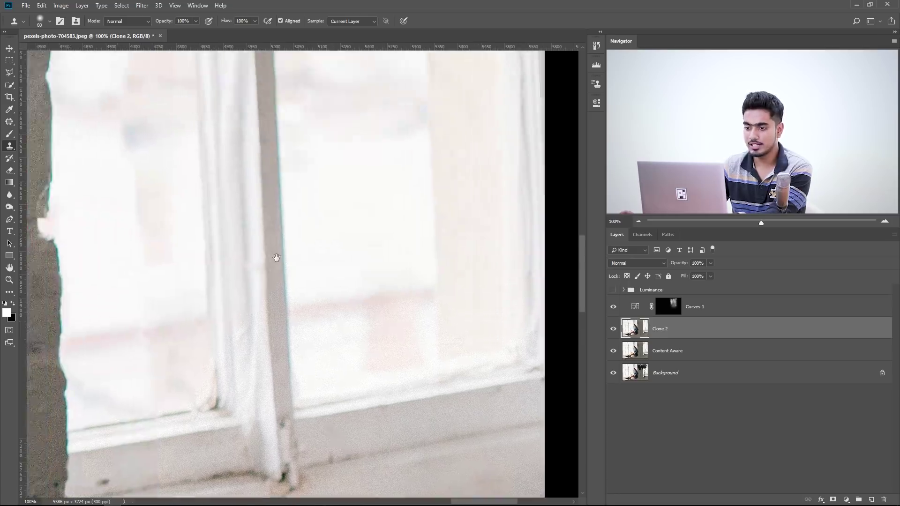
left_click_drag(273, 256, 392, 391)
key("ctrl+0")
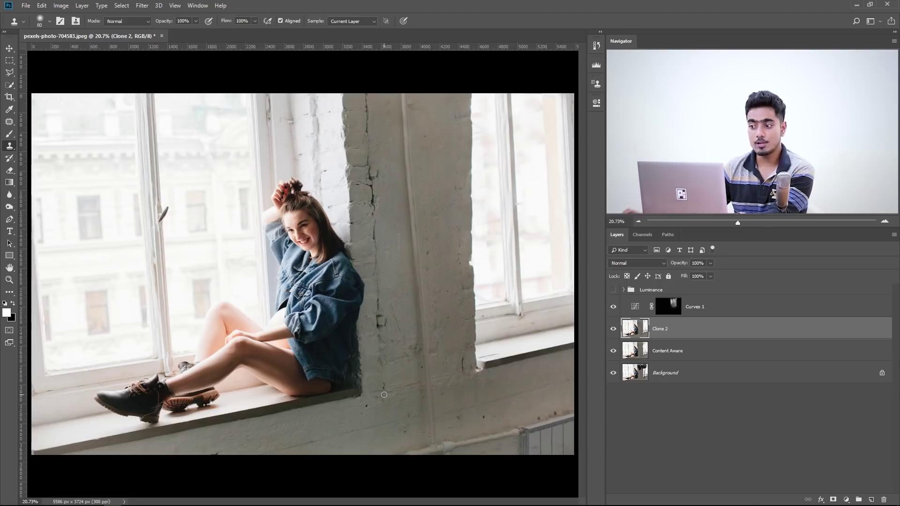
key("ctrl+plus")
key("ctrl+plus")
left_click_drag(496, 225, 278, 320)
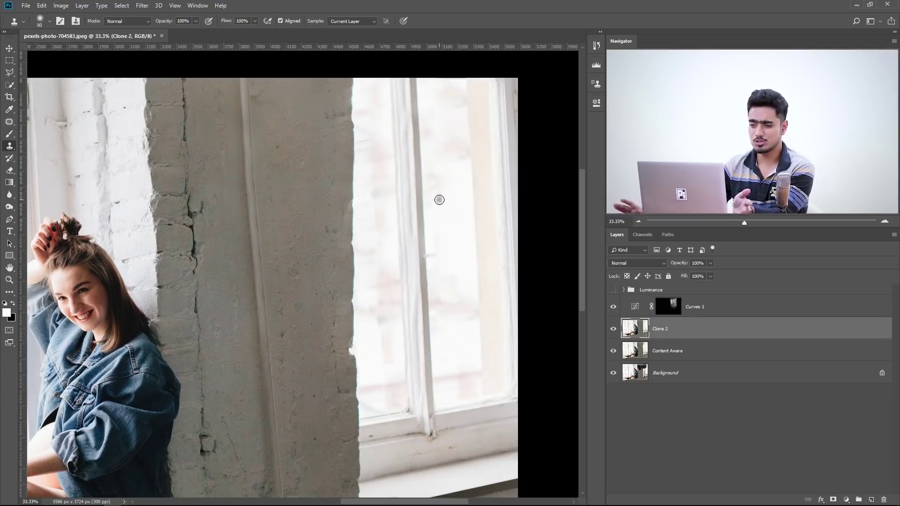
key("ctrl+plus")
key("ctrl+plus")
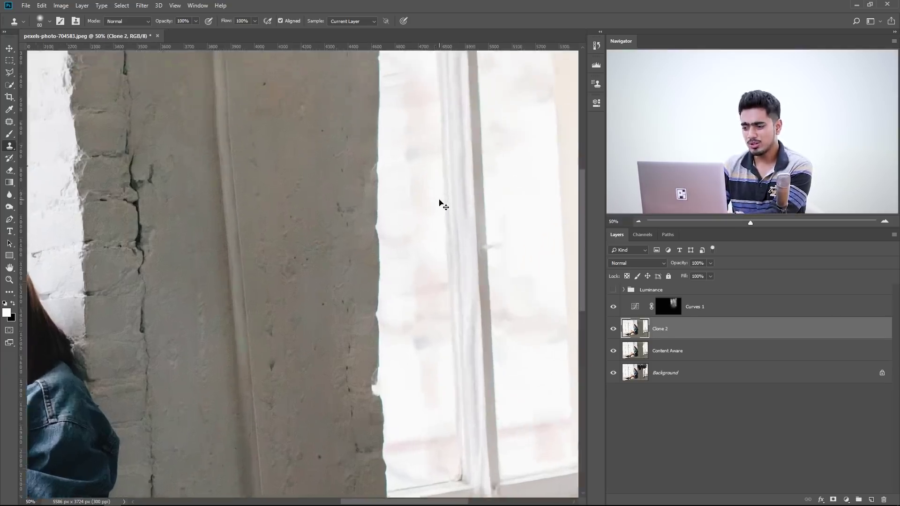
Step: Try to clone over the uneven upper part of the repaired window, then undo the stroke
left_click_drag(388, 232, 265, 159)
mouse_move(373, 266)
left_mouse_down()
mouse_move(351, 245)
mouse_move(381, 246)
left_mouse_up()
left_click_drag(360, 245, 368, 248)
mouse_move(276, 212)
left_mouse_down()
mouse_move(269, 212)
mouse_move(300, 209)
mouse_move(291, 206)
mouse_move(309, 236)
mouse_move(320, 355)
left_mouse_up()
key("ctrl+z")
left_click_drag(322, 170, 335, 255)
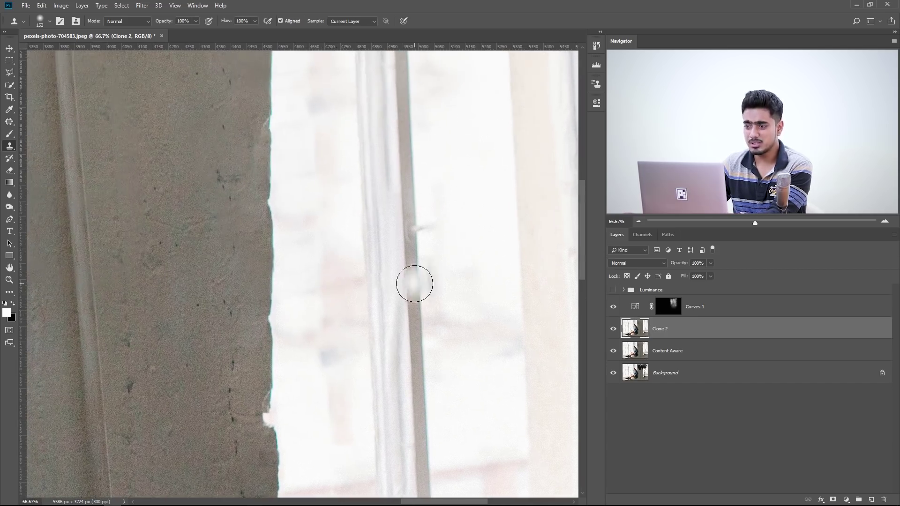
left_click_drag(370, 175, 362, 276)
left_click_drag(350, 202, 365, 287)
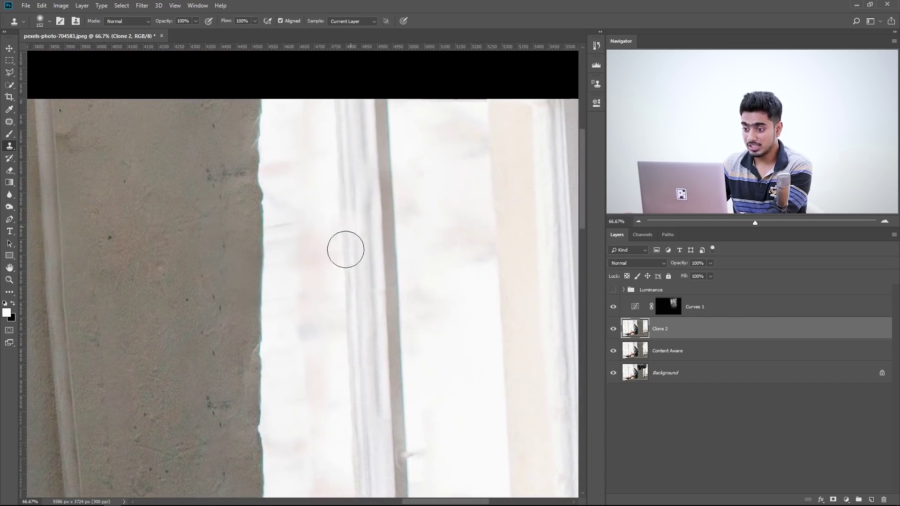
left_click_drag(356, 252, 367, 203)
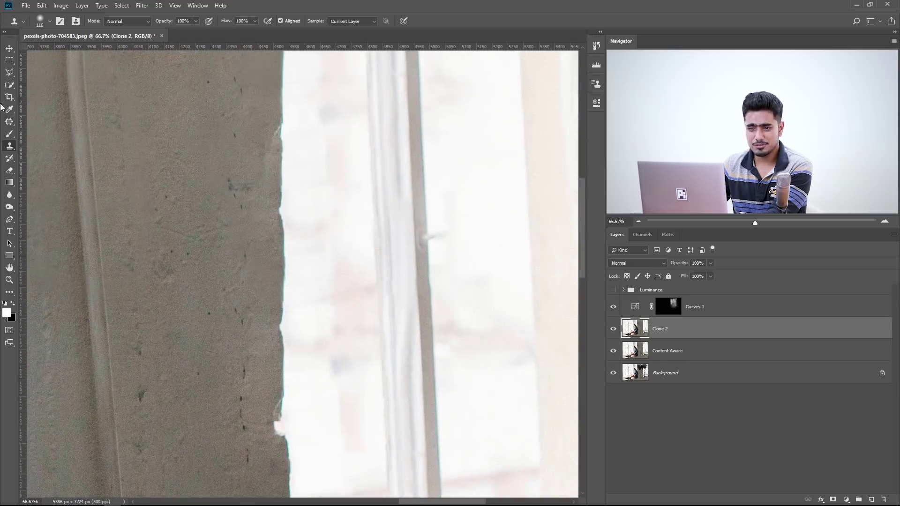
Step: Patch the faint smudges in the pane next to the wall with clean glass from the neighbouring pane using the Patch tool
left_click(11, 123)
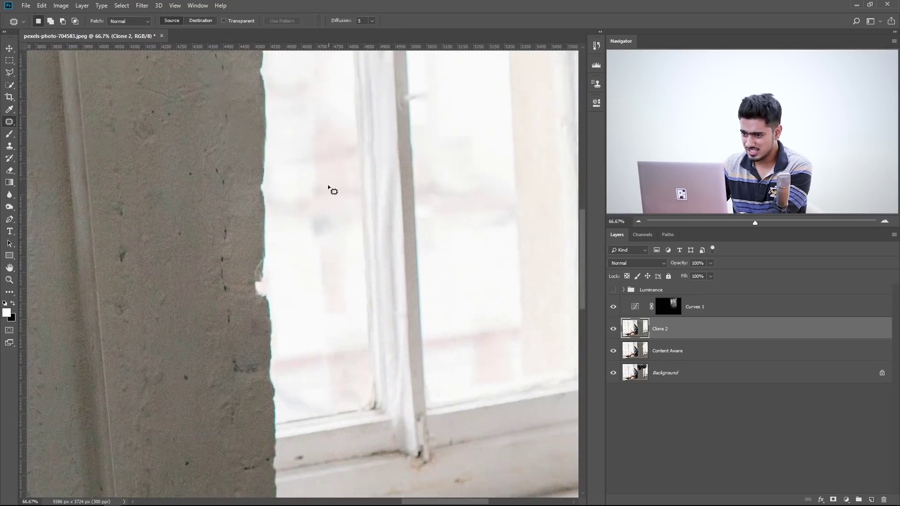
mouse_move(300, 206)
left_mouse_down()
mouse_move(322, 322)
mouse_move(348, 287)
mouse_move(336, 179)
left_mouse_up()
left_click_drag(323, 234, 469, 221)
key("ctrl+d")
scroll(305, 237, "up", 3)
mouse_move(302, 158)
left_mouse_down()
mouse_move(300, 265)
mouse_move(331, 278)
left_mouse_up()
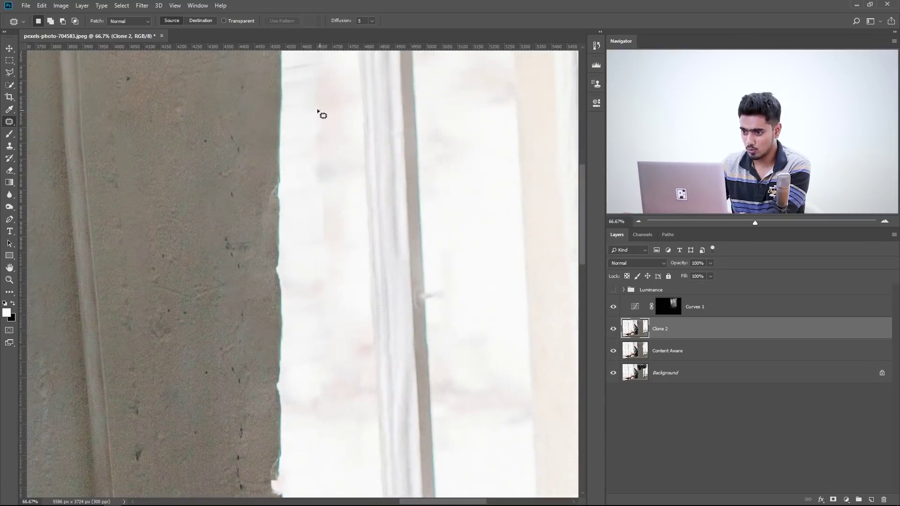
mouse_move(341, 258)
left_mouse_down()
mouse_move(331, 129)
mouse_move(488, 190)
left_mouse_up()
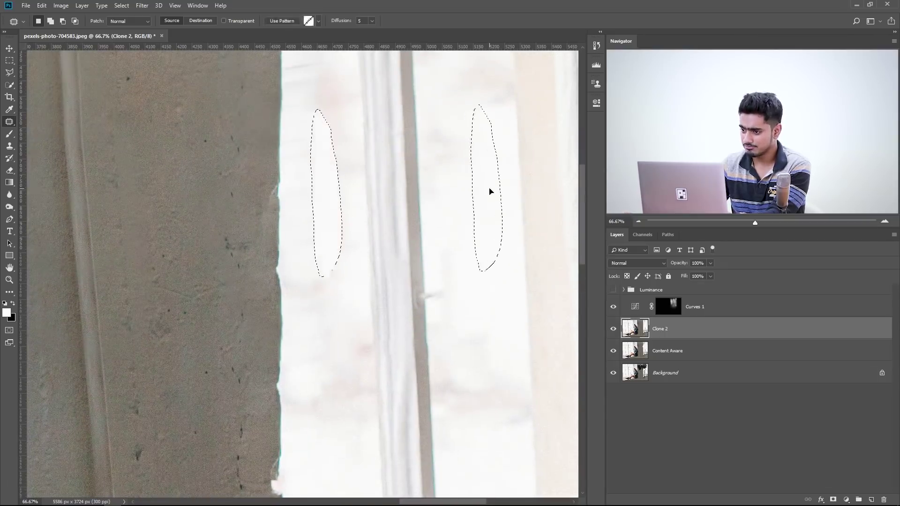
key("ctrl+0")
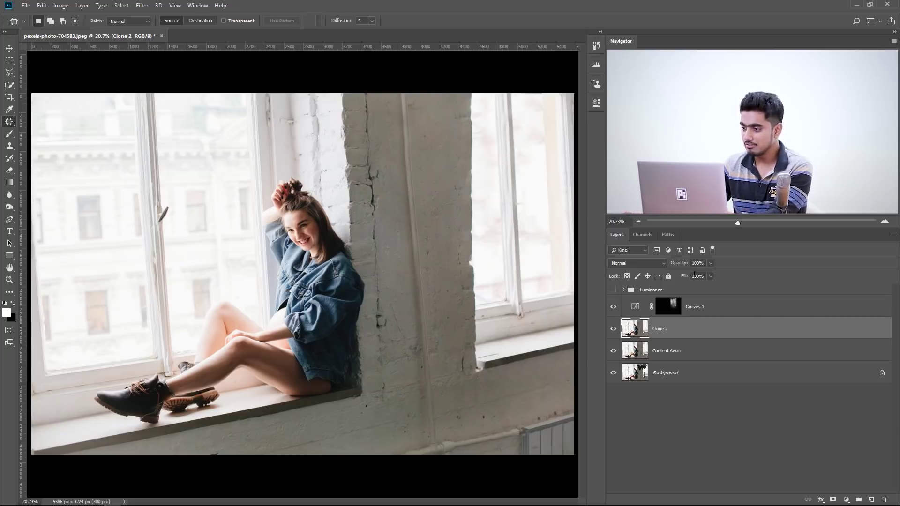
Step: Add a Curves adjustment layer above Curves 1 and raise the RGB midtones strongly to brighten the image
left_click(712, 305)
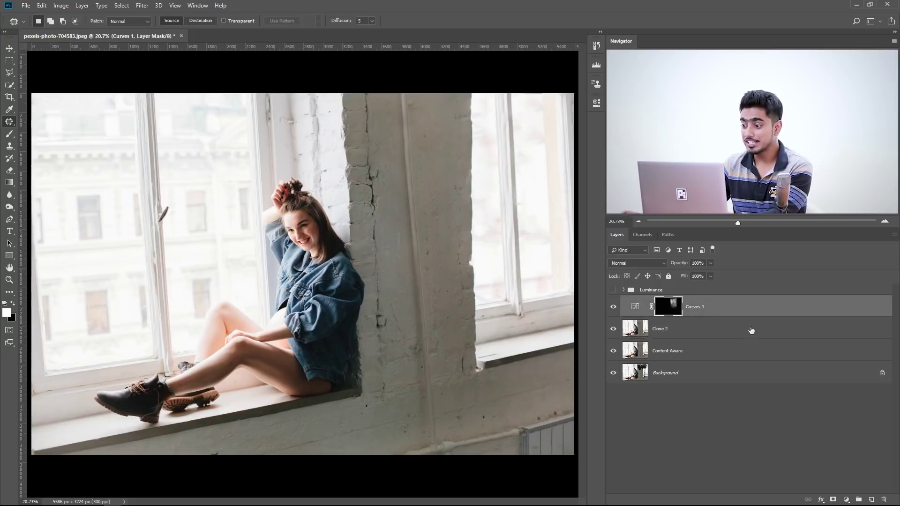
left_click(846, 498)
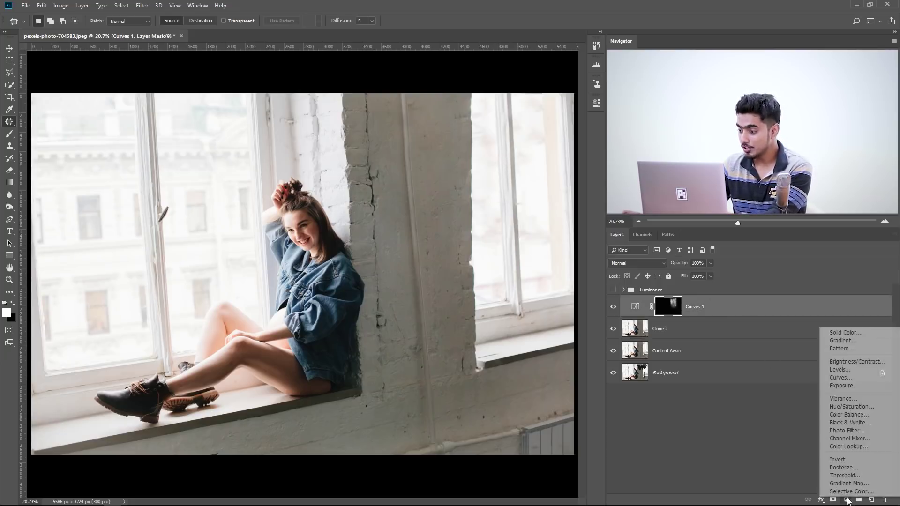
left_click(846, 381)
left_click(516, 191)
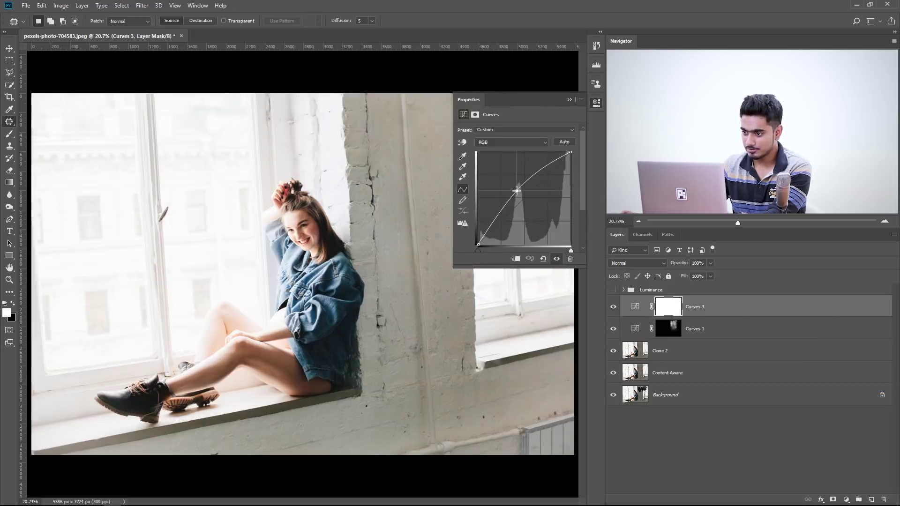
left_click_drag(474, 102, 225, 119)
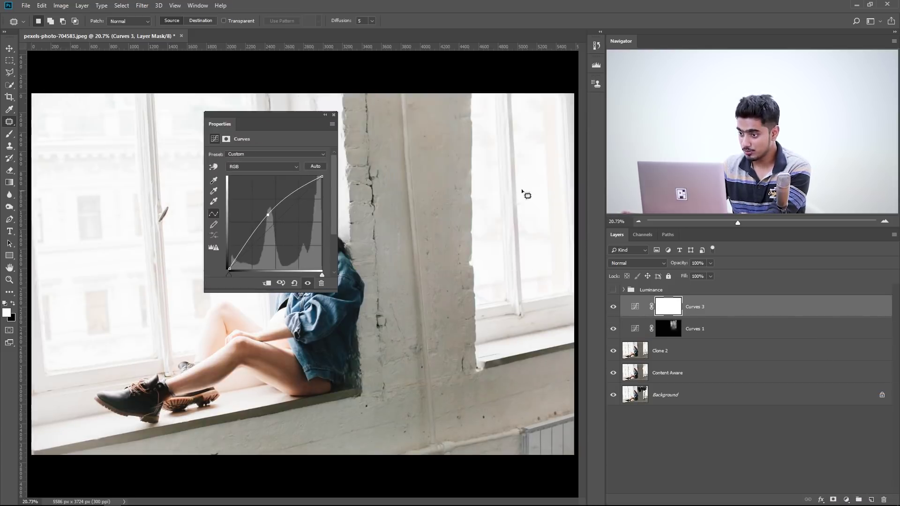
left_click_drag(267, 215, 265, 211)
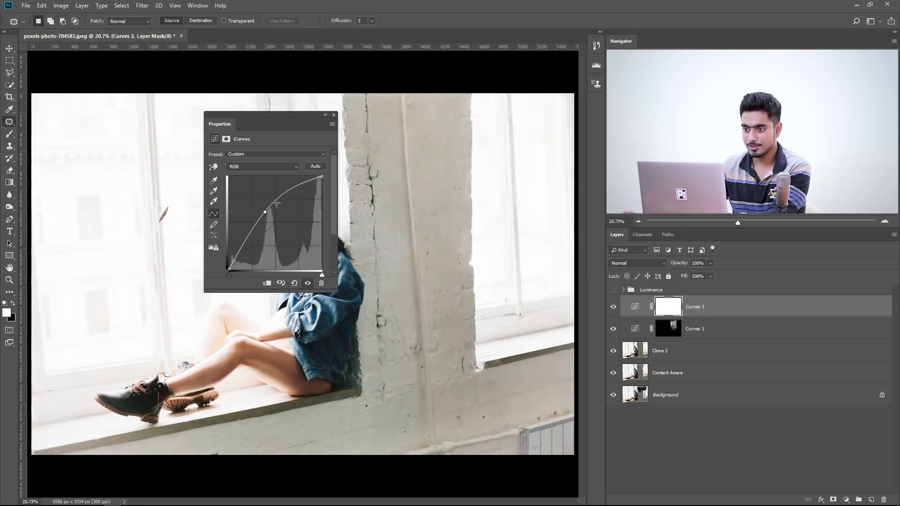
left_click(334, 115)
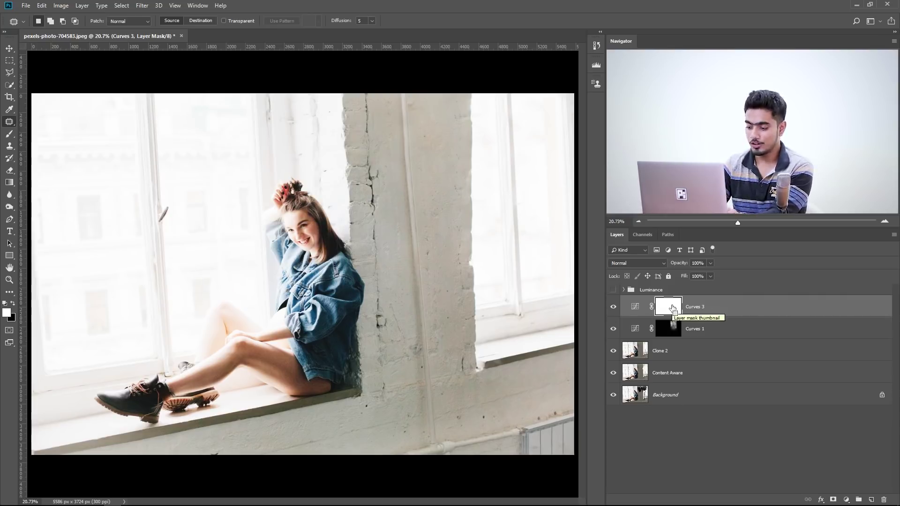
Step: Invert the new Curves mask to black and paint white over the repaired window with a large soft brush at 100% flow
key("ctrl+i")
left_click(9, 134)
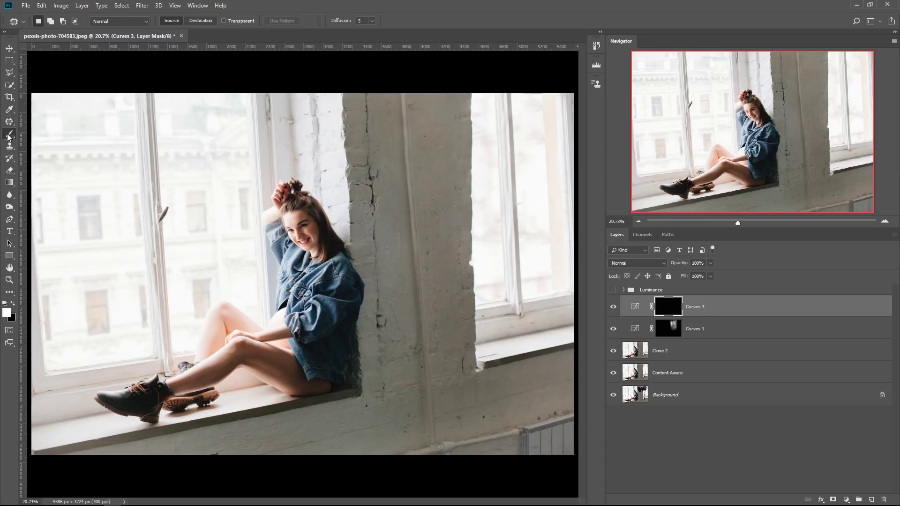
left_click(476, 190)
mouse_move(492, 122)
left_mouse_down()
mouse_move(489, 162)
mouse_move(480, 134)
left_mouse_up()
left_click(257, 22)
mouse_move(487, 117)
left_mouse_down()
mouse_move(491, 243)
mouse_move(508, 230)
left_mouse_up()
mouse_move(522, 245)
left_mouse_down()
mouse_move(515, 180)
mouse_move(508, 257)
mouse_move(518, 144)
mouse_move(487, 110)
mouse_move(494, 115)
left_mouse_up()
Step: Limit Curves 3 to the bright window areas with Blend If, splitting the Underlying Layer's black slider to 194 / 240
key("ctrl+plus")
key("ctrl+plus")
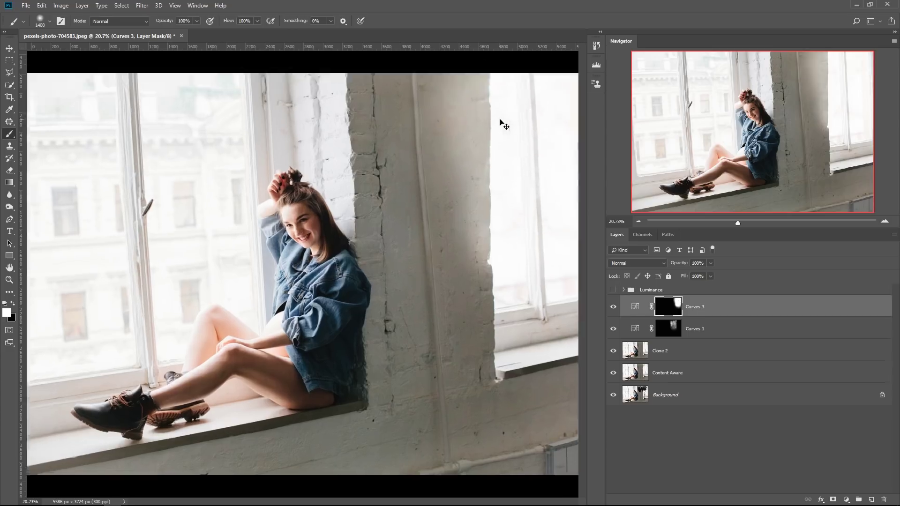
left_click_drag(398, 196, 302, 275)
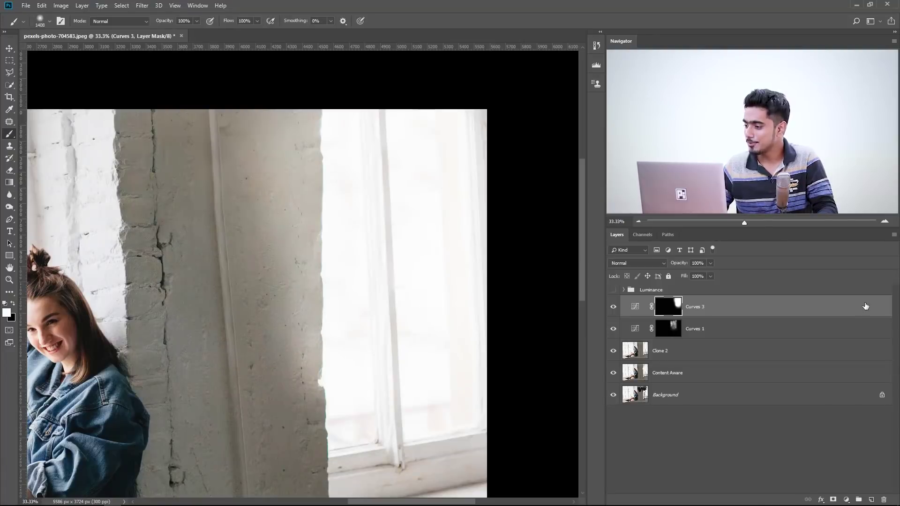
double_click(865, 306)
left_click_drag(612, 275, 601, 255)
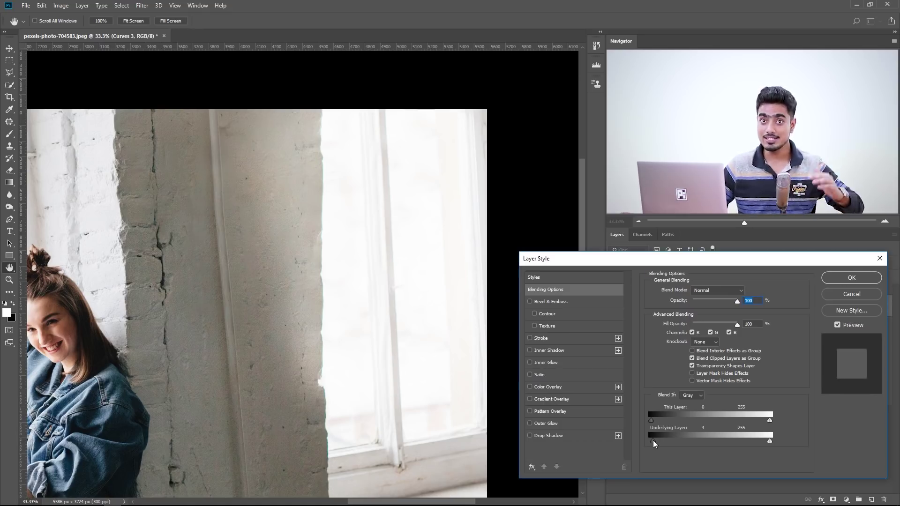
left_click_drag(682, 438, 724, 437)
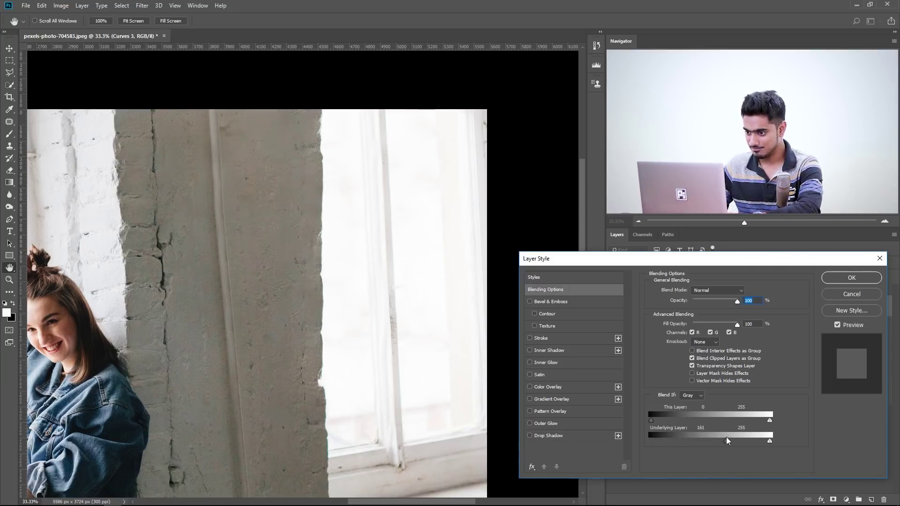
left_click_drag(721, 437, 739, 435)
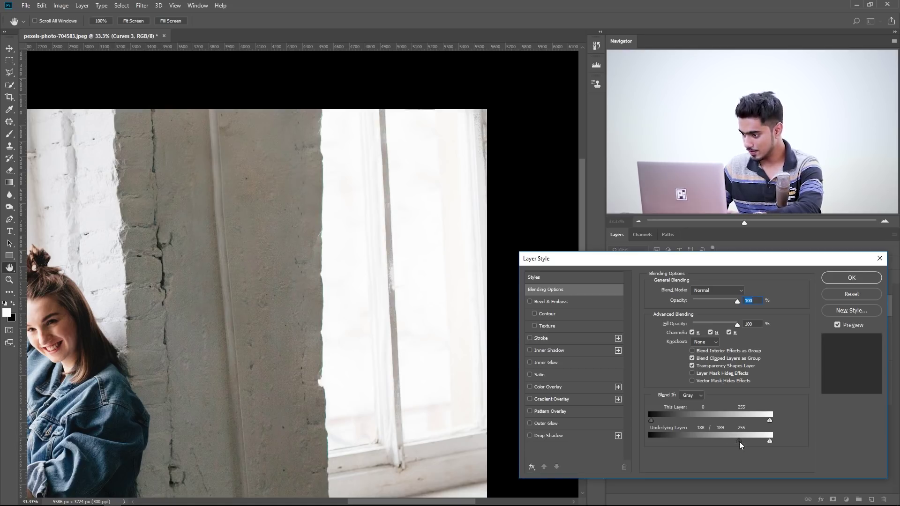
left_click_drag(740, 441, 769, 443)
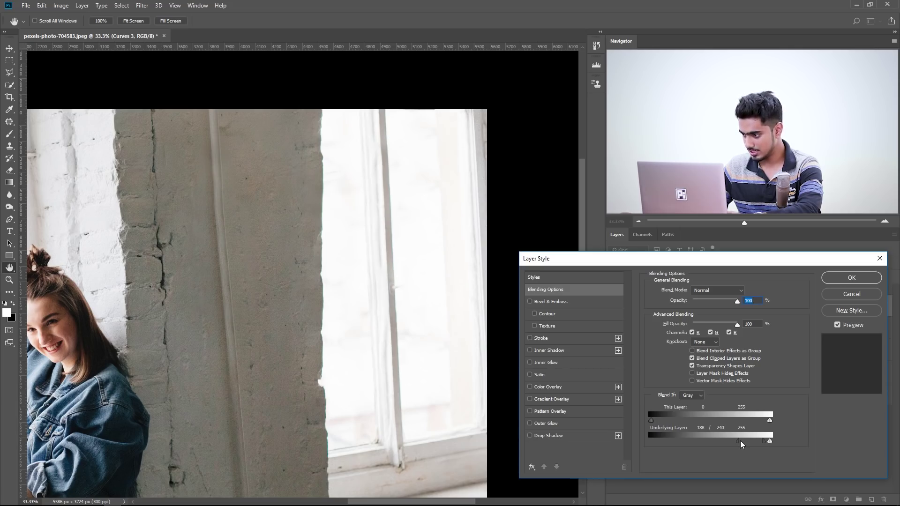
left_click_drag(739, 442, 736, 442)
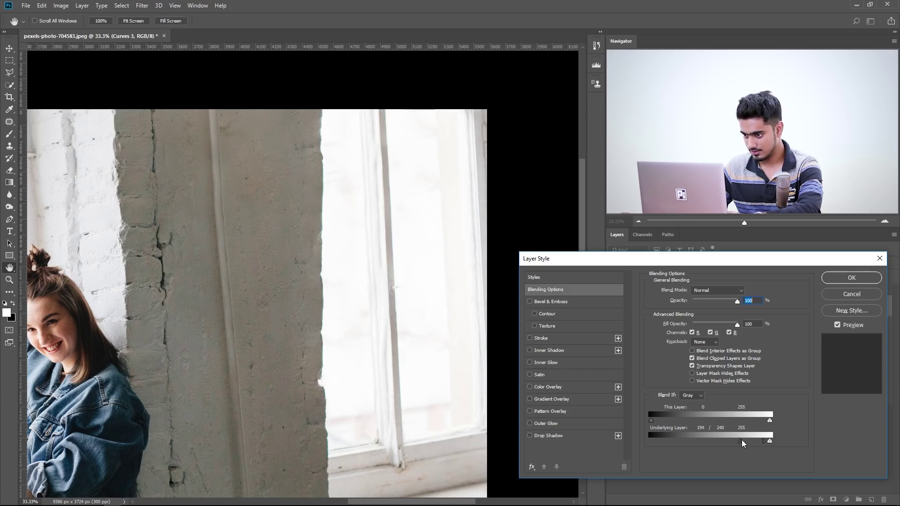
left_click(851, 277)
key("b")
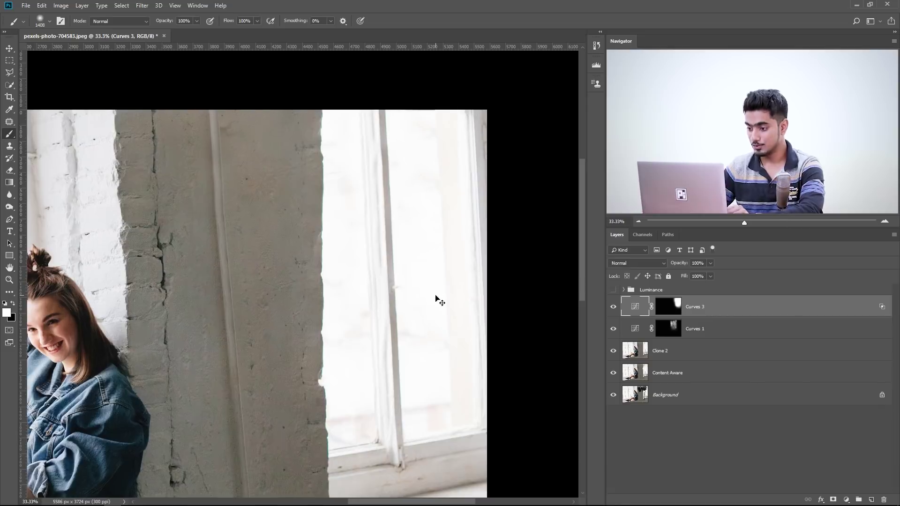
Step: Compare the photo with and without Curves 3, then with the original Background layer alone, restoring all layers
key("ctrl+minus")
key("ctrl+minus")
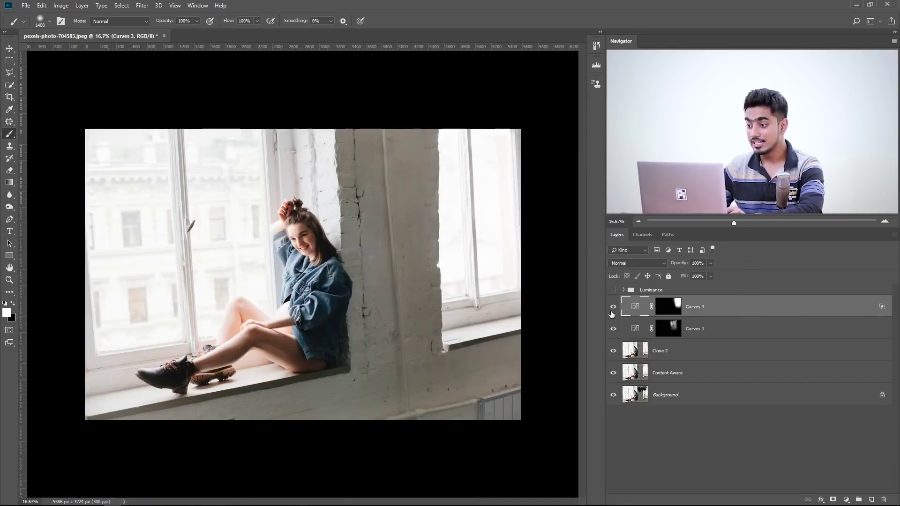
left_click(612, 312)
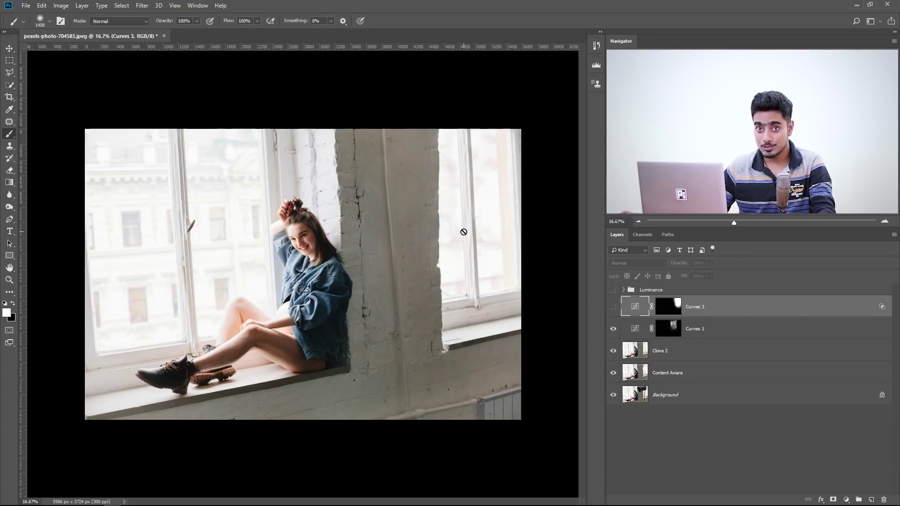
left_click(613, 307)
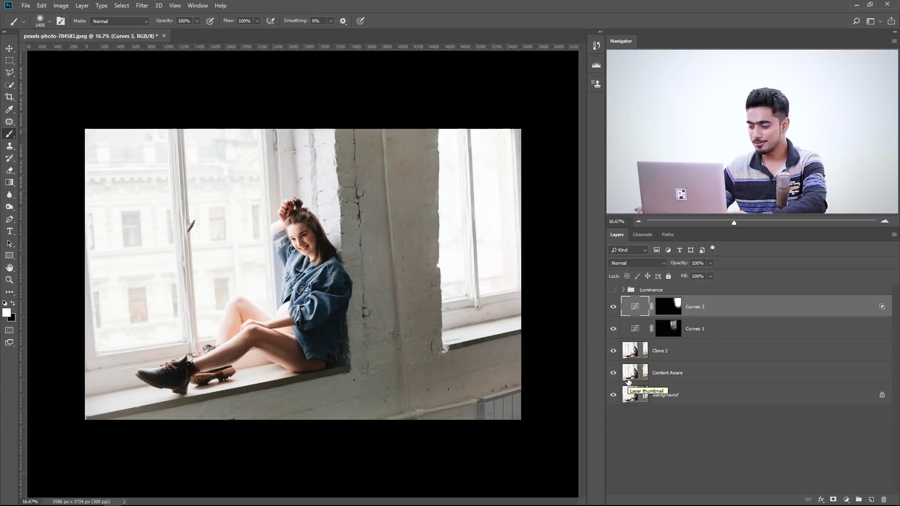
key("ctrl+0")
left_click(612, 395, "alt")
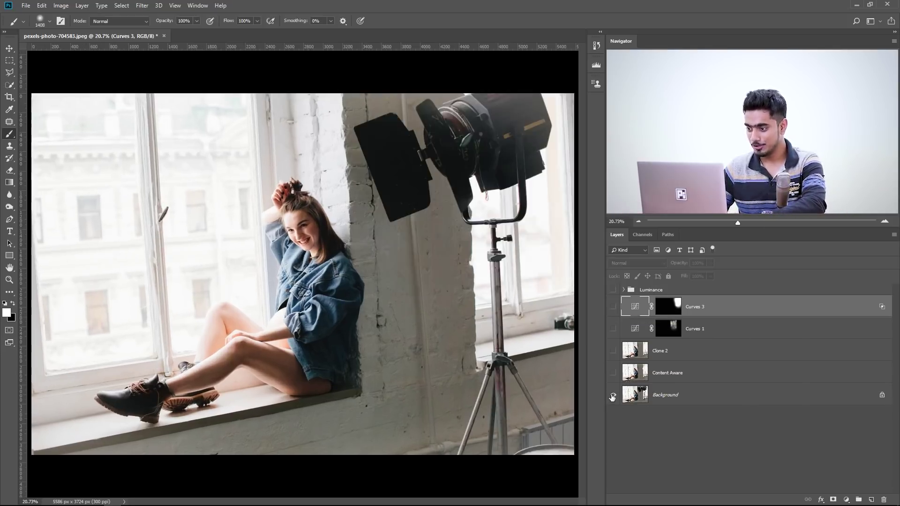
left_click(613, 395, "alt")
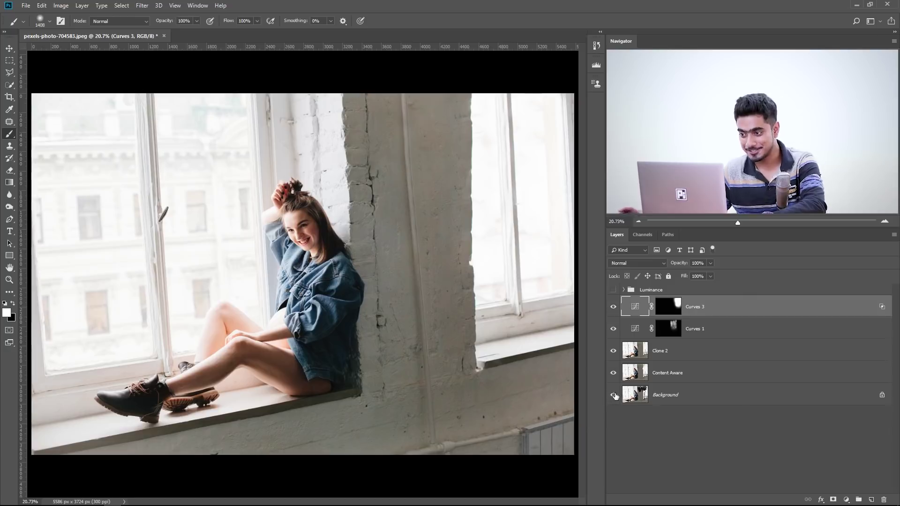